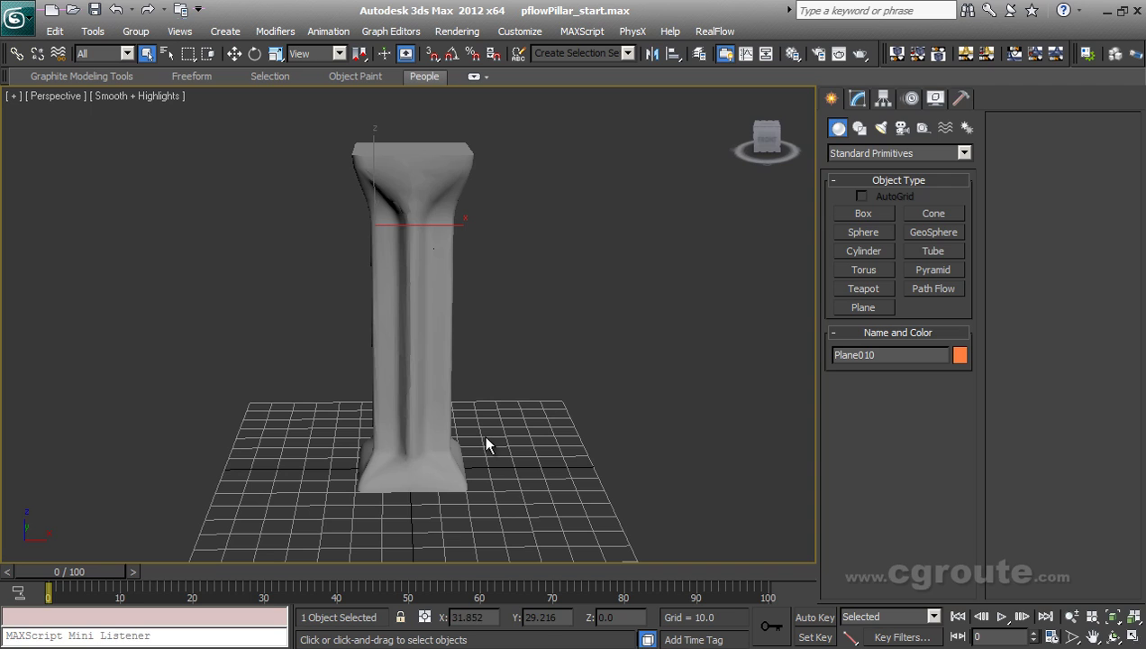
Pull one fragment out of the pillar to confirm it is a separate piece, then undo
middle_click_drag(474, 445, 473, 444, "alt")
key("w")
left_click_drag(437, 231, 343, 231)
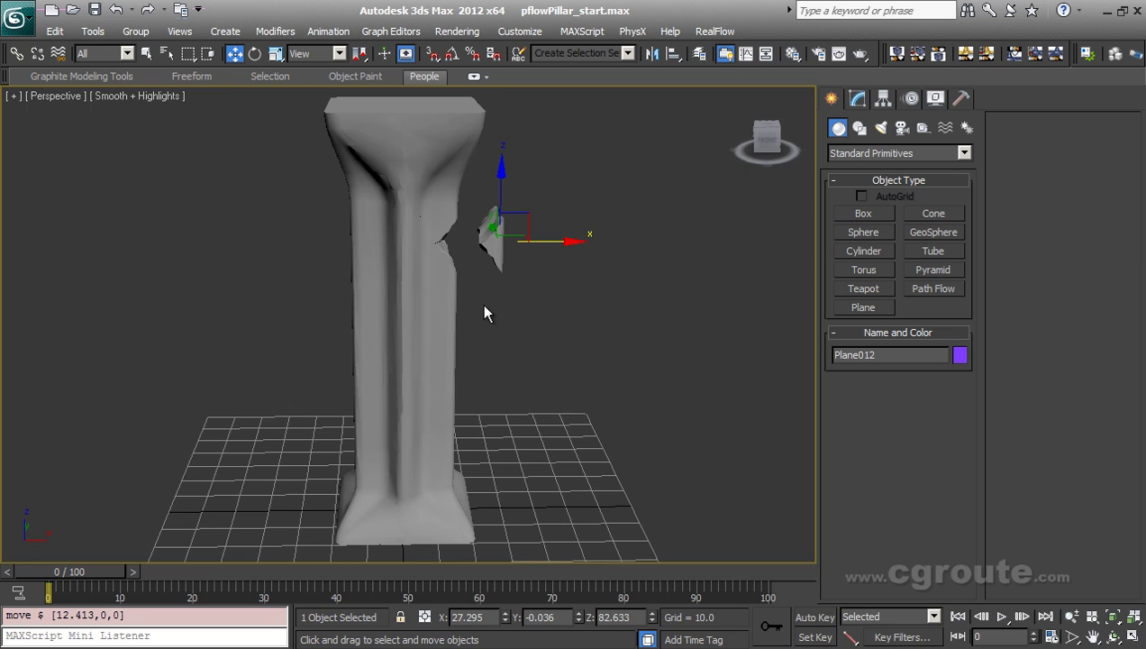
mouse_move(484, 313)
middle_mouse_down("alt")
mouse_move(509, 330)
mouse_move(425, 333)
mouse_move(477, 334)
middle_mouse_up("alt")
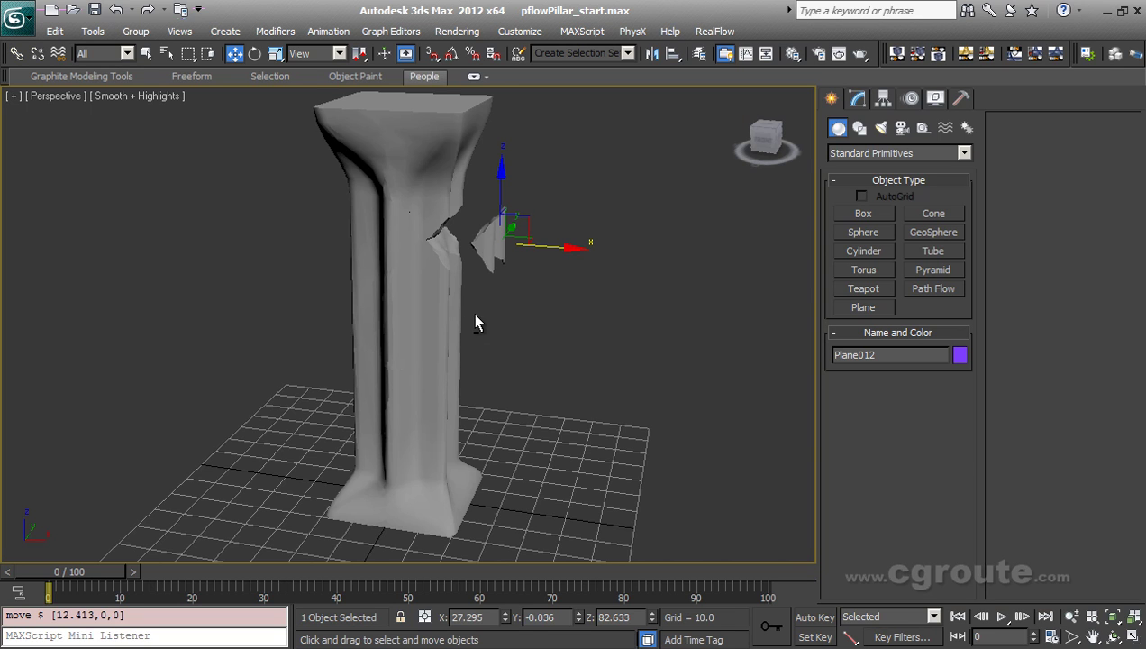
key("ctrl+z")
middle_click_drag(481, 317, 472, 273, "alt")
Slide fragment Plane009 out along X, undo it, and select Plane007
left_click(476, 322)
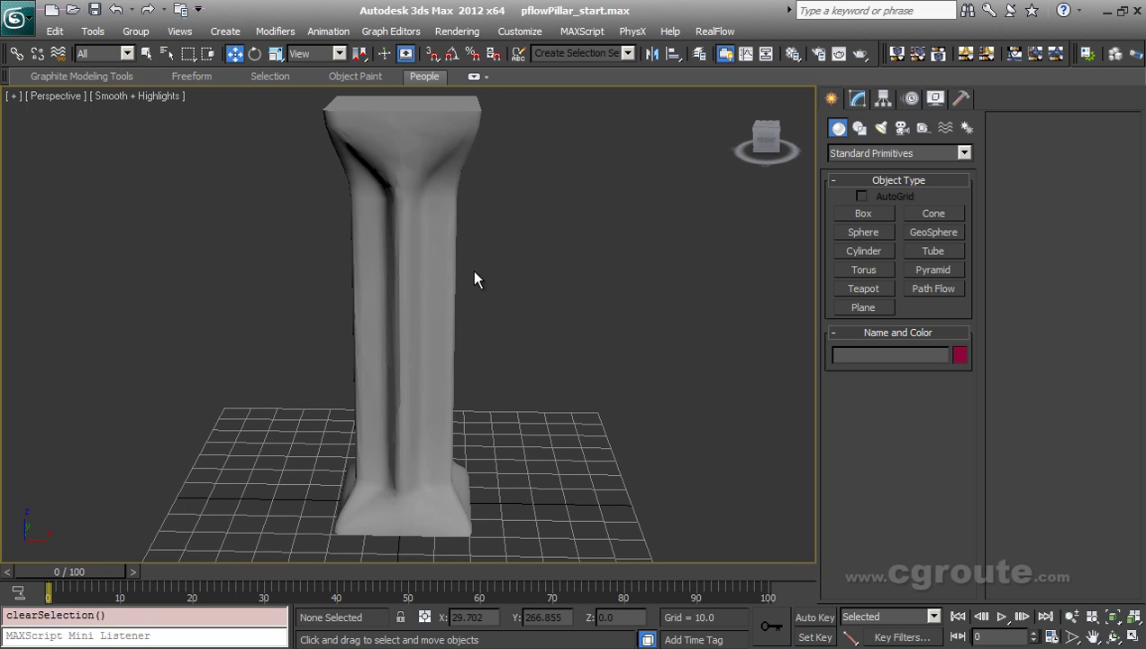
left_click(443, 267)
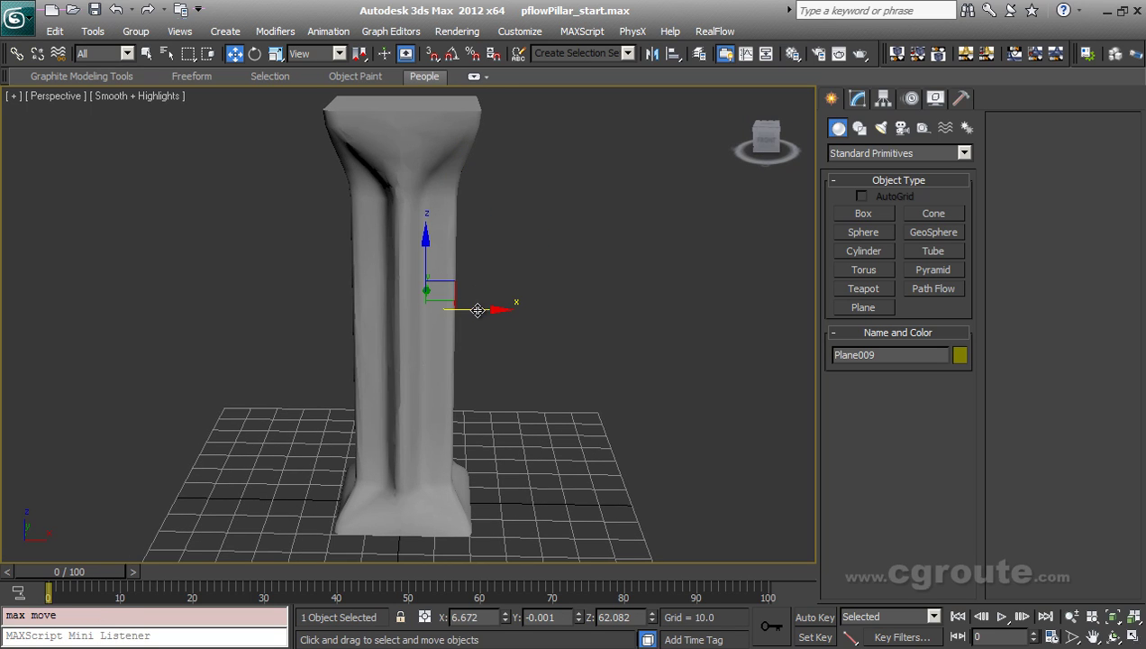
left_click_drag(478, 311, 530, 310)
key("ctrl+z")
left_click(432, 411)
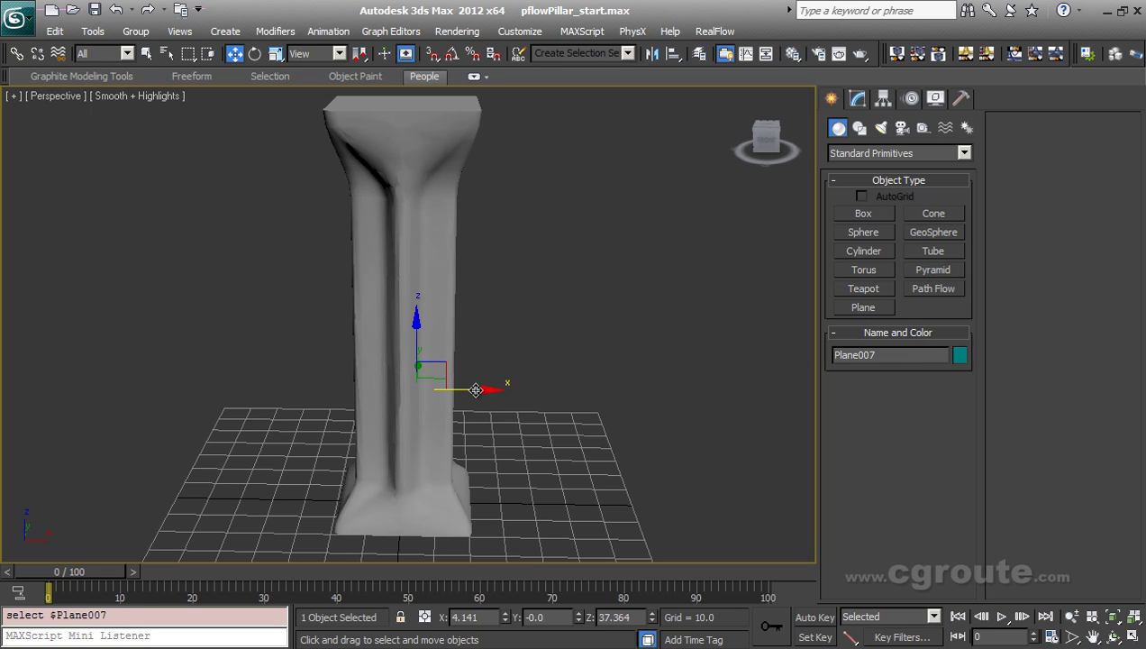
scroll(476, 389, "down", 2)
Select all pillar fragments and batch-rename them with numbered base name 'frags'
left_click_drag(295, 101, 614, 529)
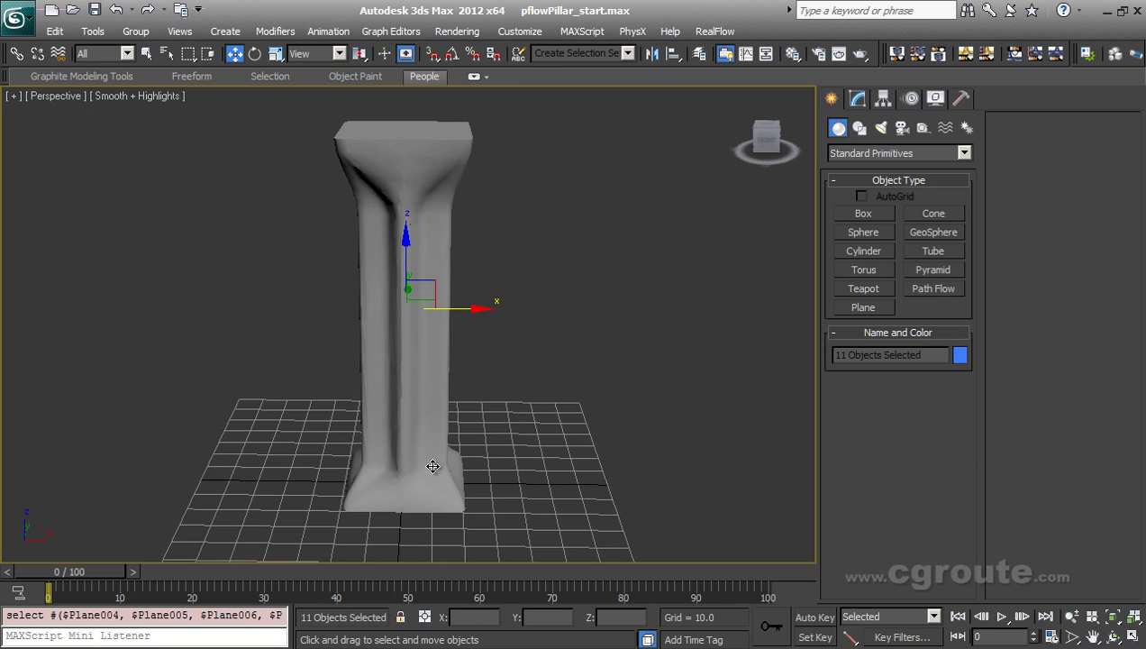
left_click(105, 36)
left_click(165, 327)
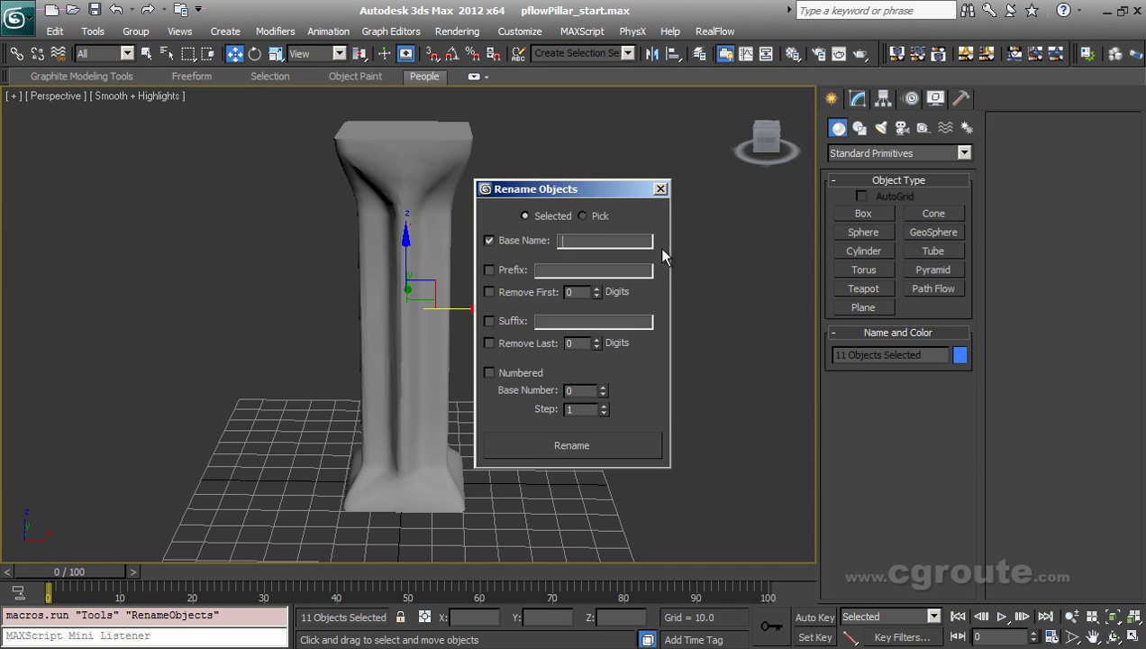
type("frags")
left_click(586, 448)
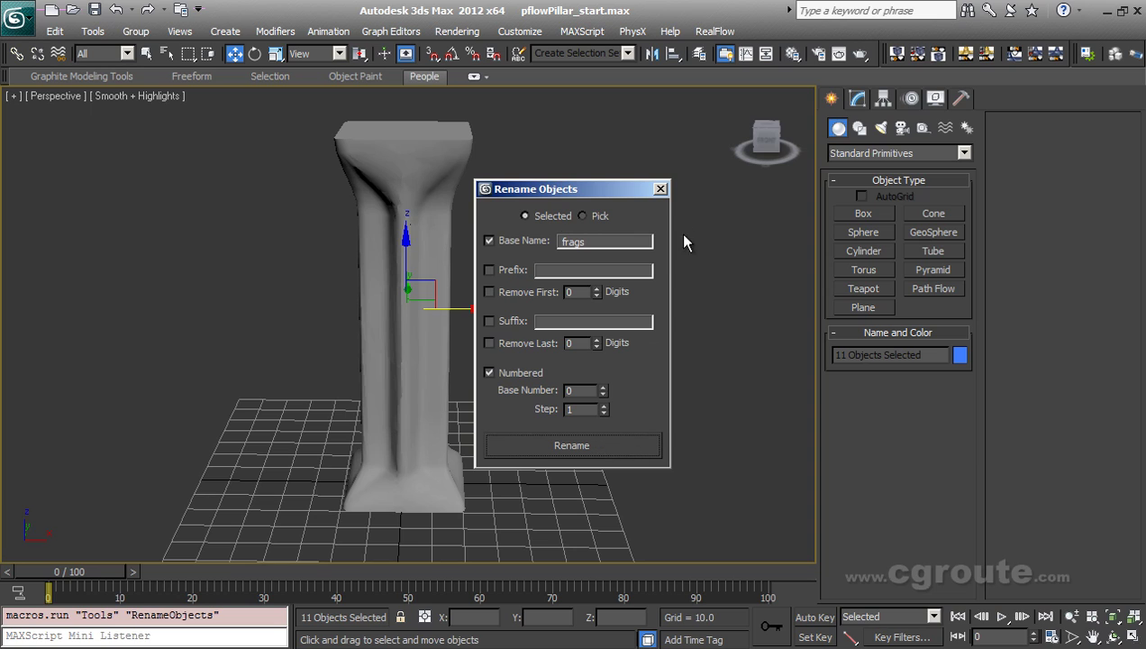
left_click(661, 189)
left_click(146, 53)
Check the new naming by nudging frags07 and undoing the move
left_click(505, 270)
left_click(421, 245)
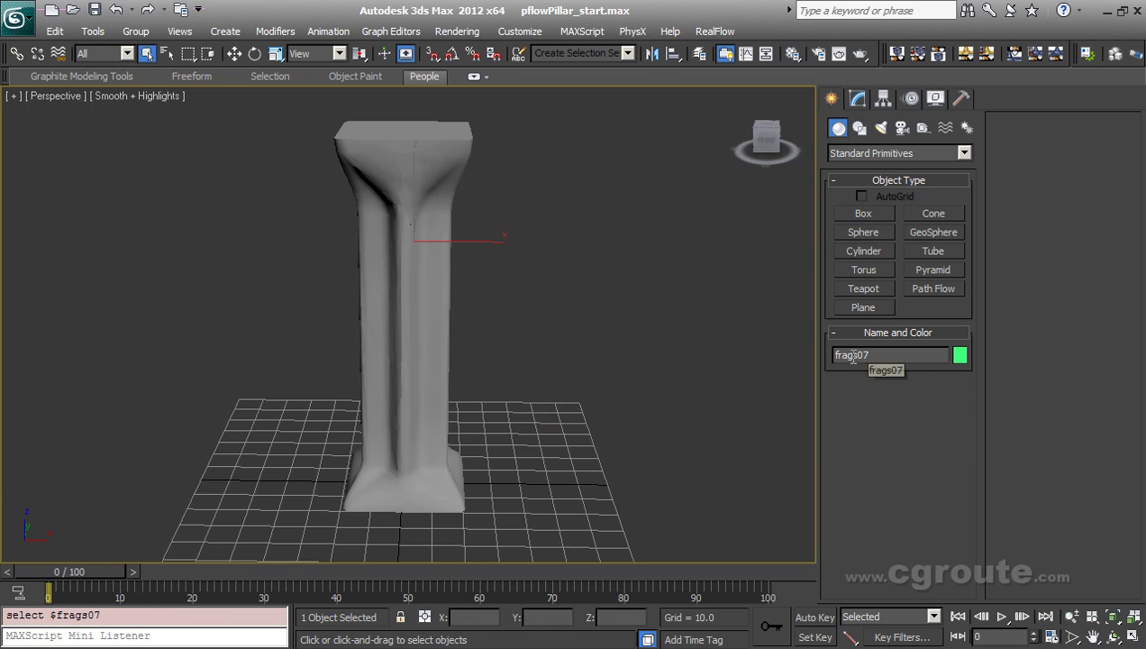
key("w")
mouse_move(436, 240)
left_mouse_down()
mouse_move(485, 242)
mouse_move(438, 242)
left_mouse_up()
key("ctrl+z")
key("ctrl+z")
left_click(505, 324)
middle_click_drag(501, 332, 493, 341, "alt")
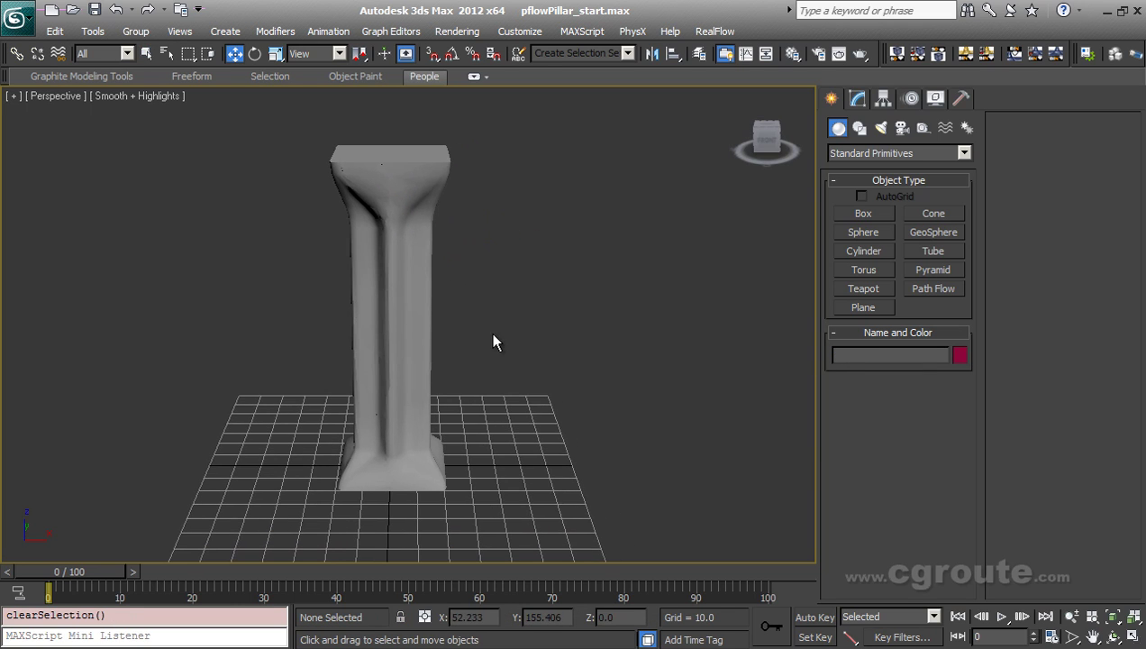
Create a PF Source and open it in Particle View
left_click(852, 155)
left_click(861, 205)
left_click(860, 213)
left_click(891, 390)
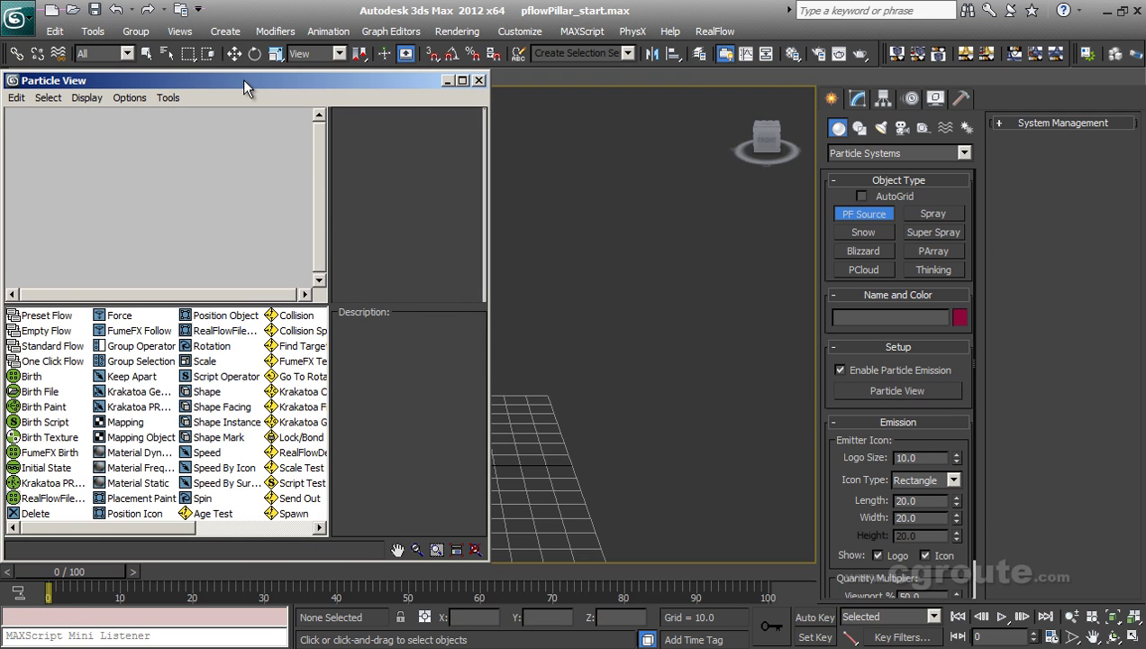
left_click_drag(242, 79, 790, 28)
left_click_drag(708, 254, 655, 356)
middle_click_drag(379, 317, 403, 322, "alt")
Add an Empty Flow and a Birth Script, wiring PF Source 001 to Event 001
left_click_drag(595, 388, 627, 89)
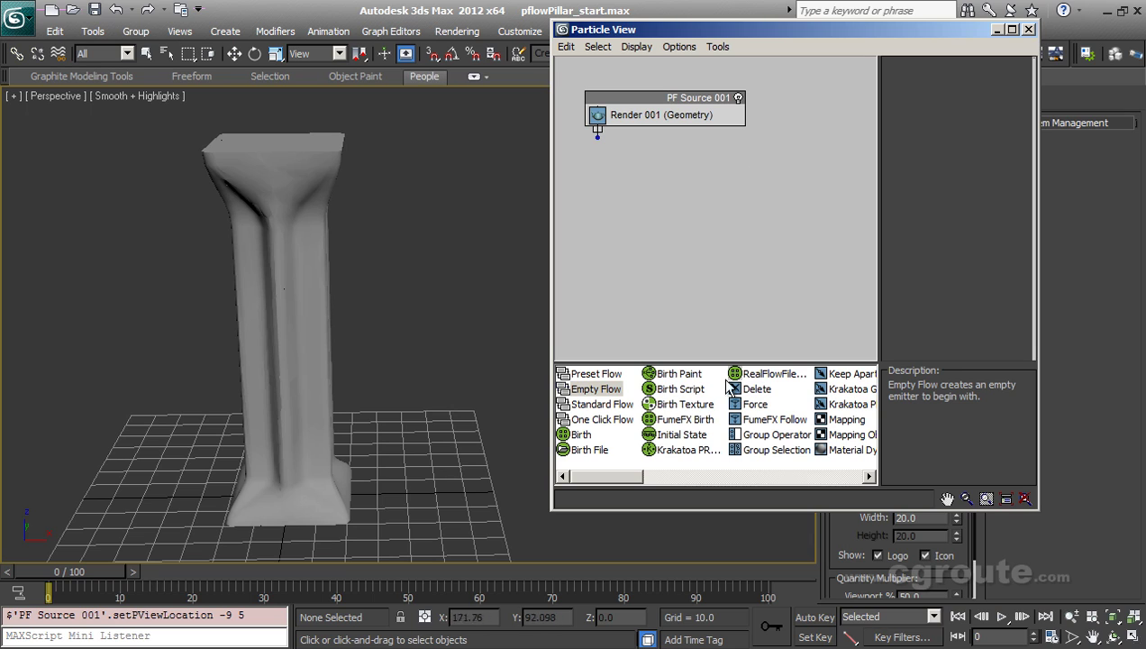
left_click_drag(666, 388, 683, 219)
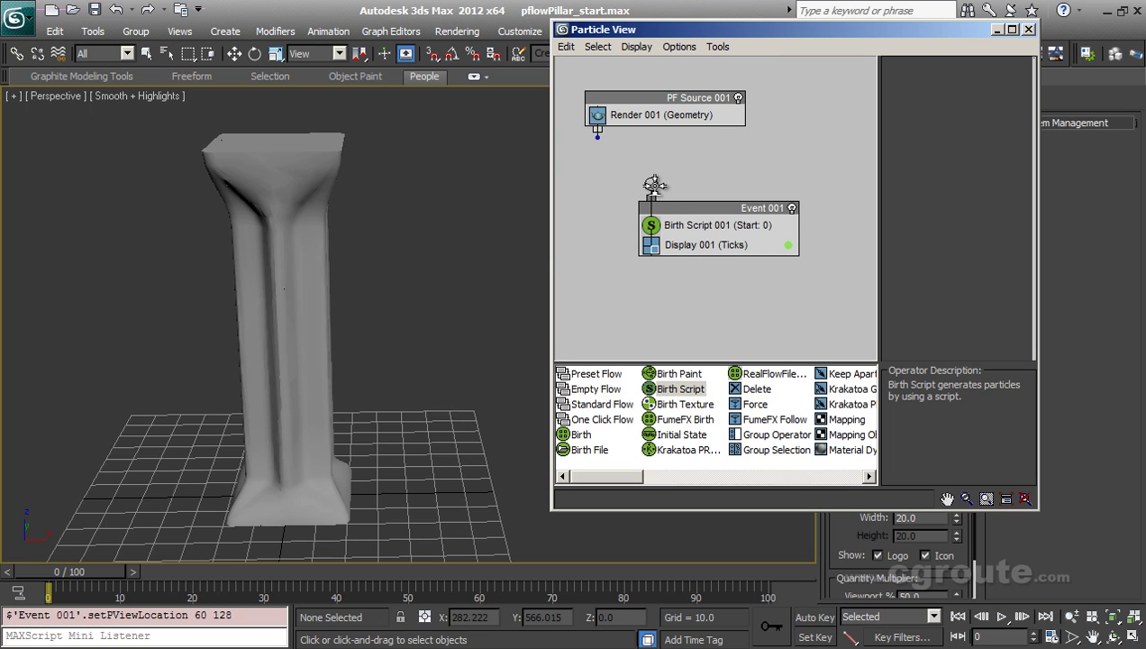
left_click_drag(653, 185, 598, 133)
Open Birth Script 001 in the script editor and delete its useTime channel line
left_click(708, 225)
left_click(1001, 93)
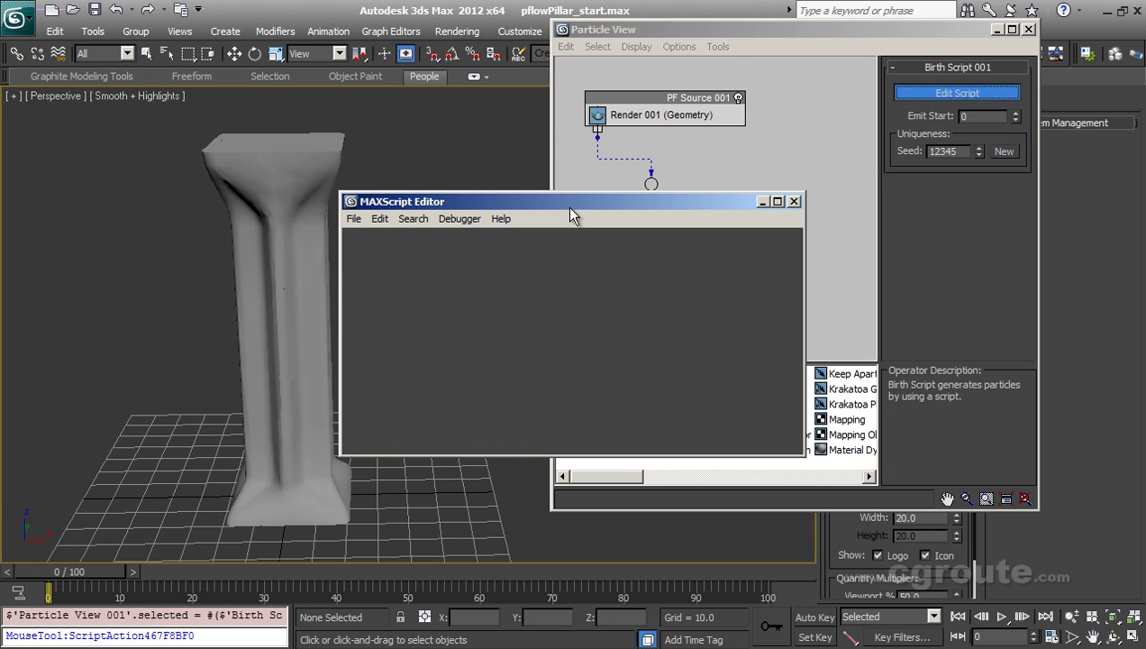
left_click_drag(570, 207, 753, 94)
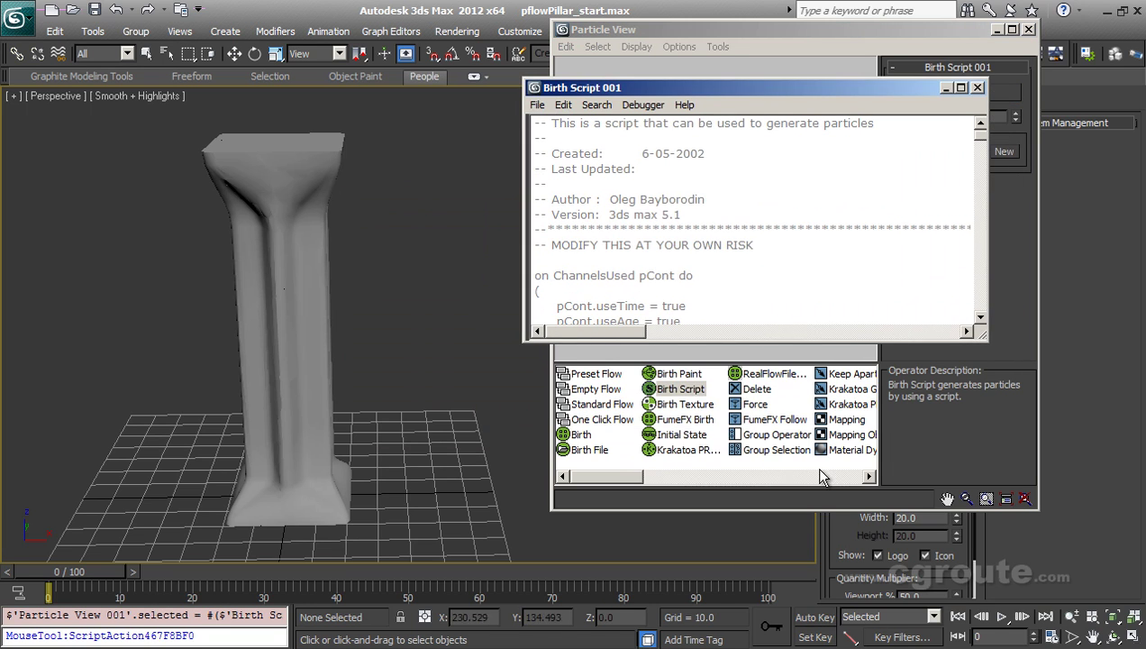
double_click(813, 340)
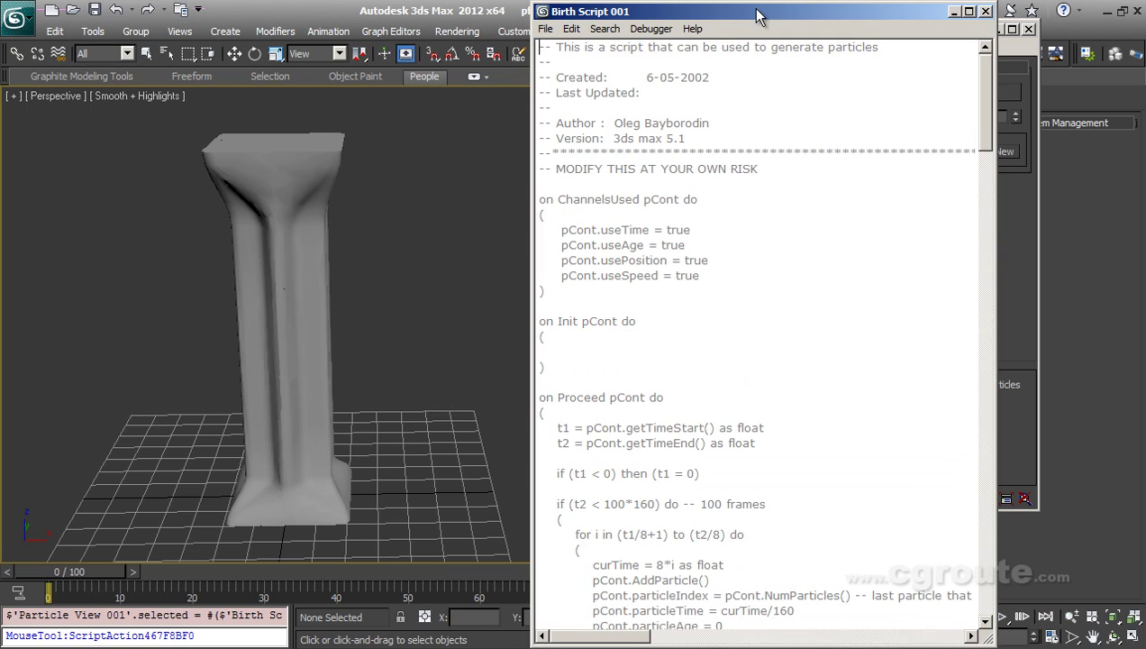
left_click(616, 231)
key("Left")
key("Left")
key("Left")
key("Left")
key("Left")
key("Left")
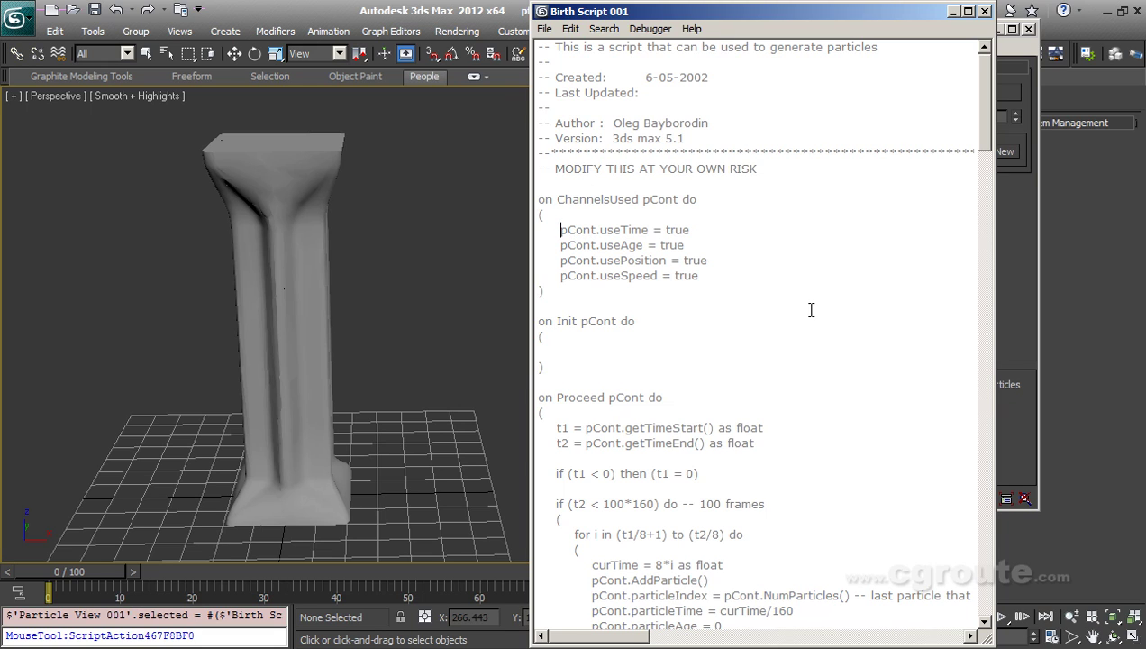
key("Delete")
key("Delete")
key("Delete")
key("Delete")
key("Delete")
key("Delete")
key("Delete")
key("Delete")
key("Delete")
key("Delete")
key("Delete")
key("Delete")
key("Delete")
key("Delete")
key("Delete")
key("Delete")
key("Delete")
key("Delete")
key("Delete")
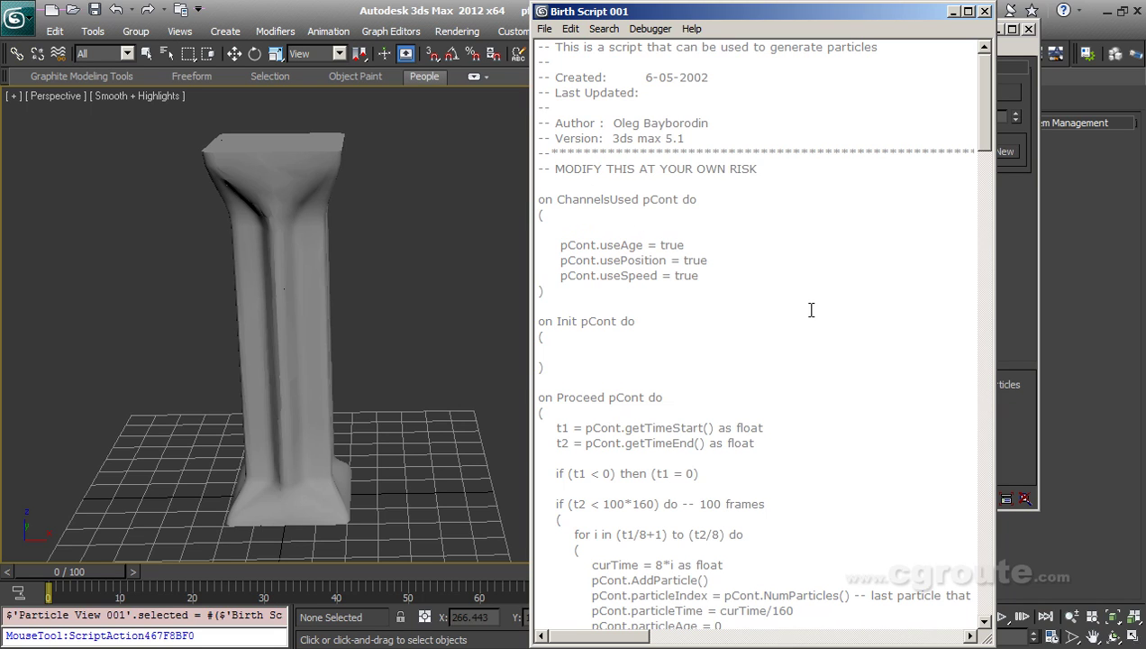
Change the channels to useShape and useTM, and add 'global myfrags=$frags* as array' in Init
key("Down")
key("Right")
key("Right")
key("Right")
key("Right")
key("Right")
key("Right")
key("Right")
key("Right")
key("Right")
key("Right")
key("Left")
type("Shape")
key("Delete")
key("Delete")
key("Delete")
key("Delete")
key("Delete")
key("Delete")
key("Delete")
key("Delete")
key("Down")
key("Left")
key("Left")
key("Left")
key("Left")
key("Left")
type("TM")
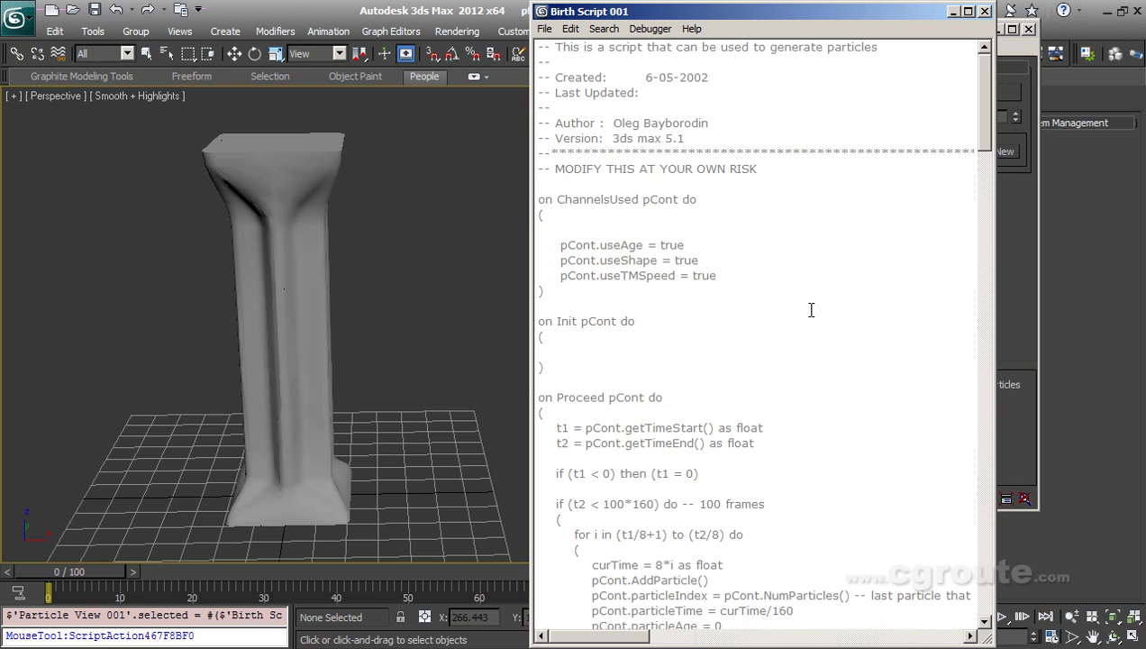
key("Delete")
key("Delete")
key("Delete")
key("Delete")
key("Delete")
key("Down")
key("Down")
key("Down")
key("Down")
key("Down")
type("global myfrags")
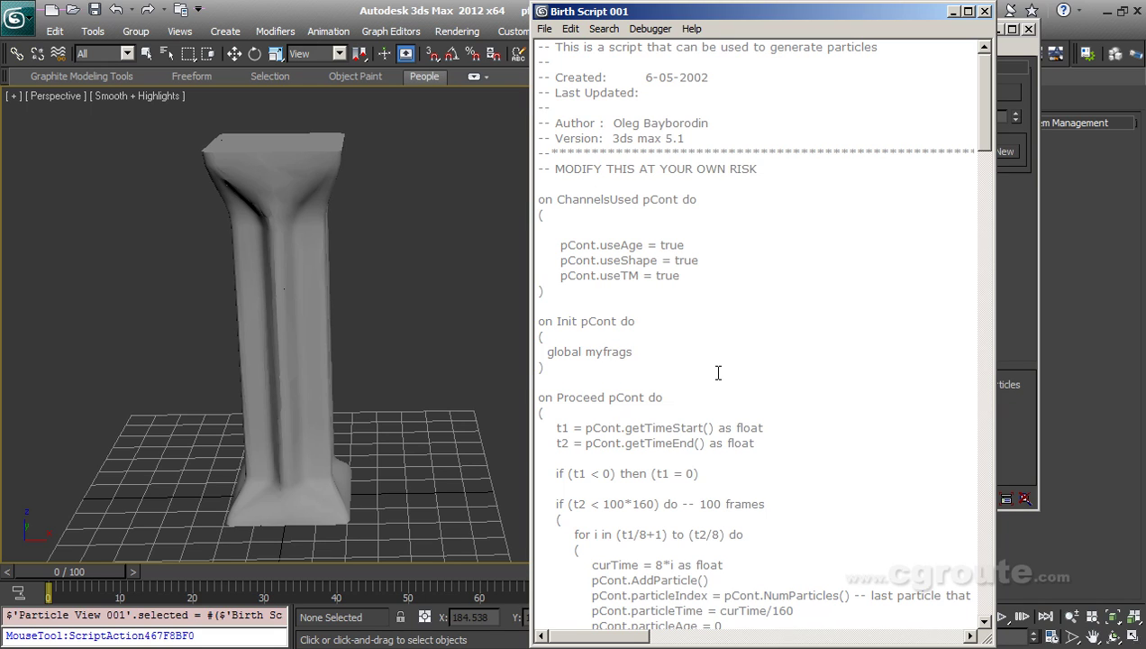
type("=$frags* as array")
Delete the t2 getTimeEnd line, the t1 check line and the extra blank lines in Proceed
left_click_drag(988, 135, 988, 158)
left_click_drag(556, 307, 804, 304)
key("Delete")
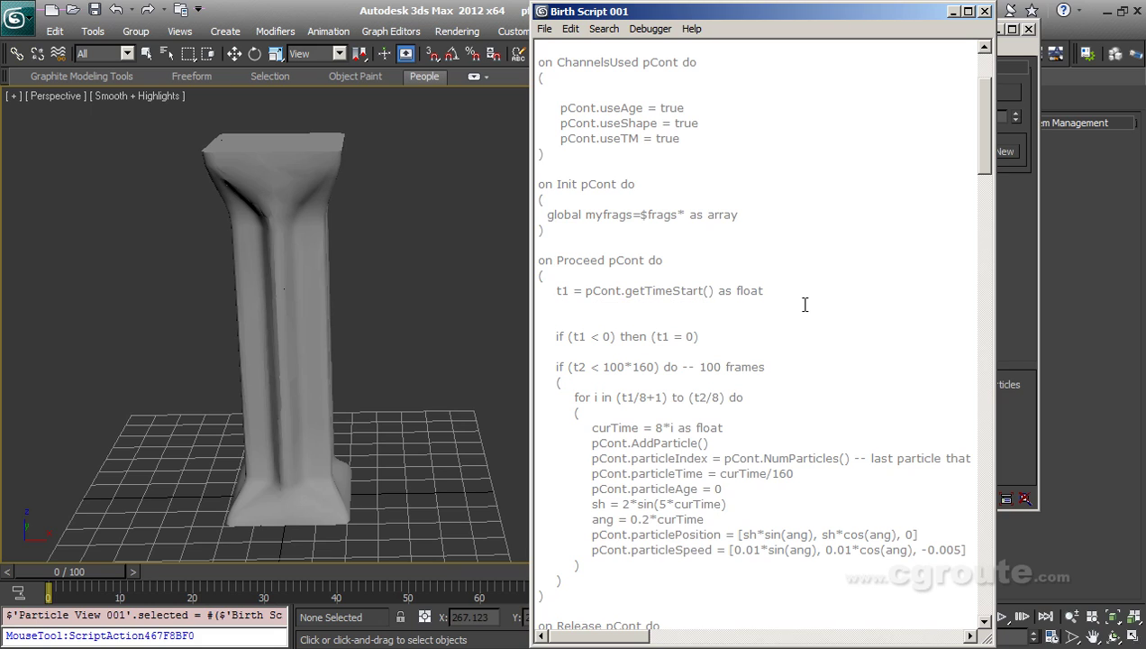
key("Delete")
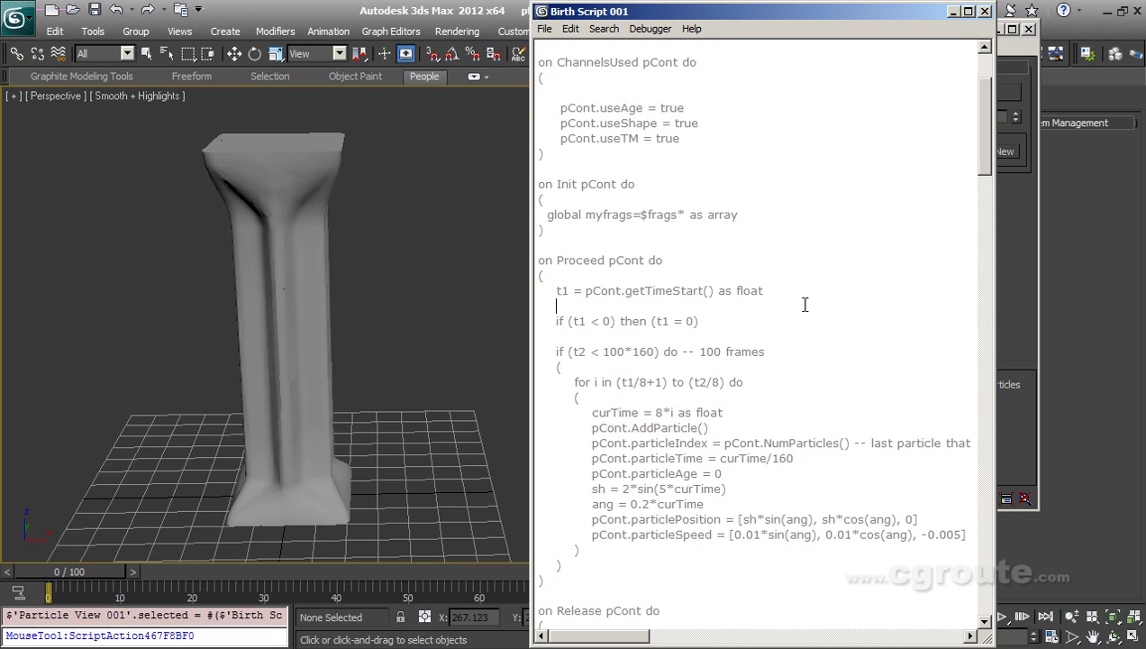
key("Down")
key("shift+End")
key("Delete")
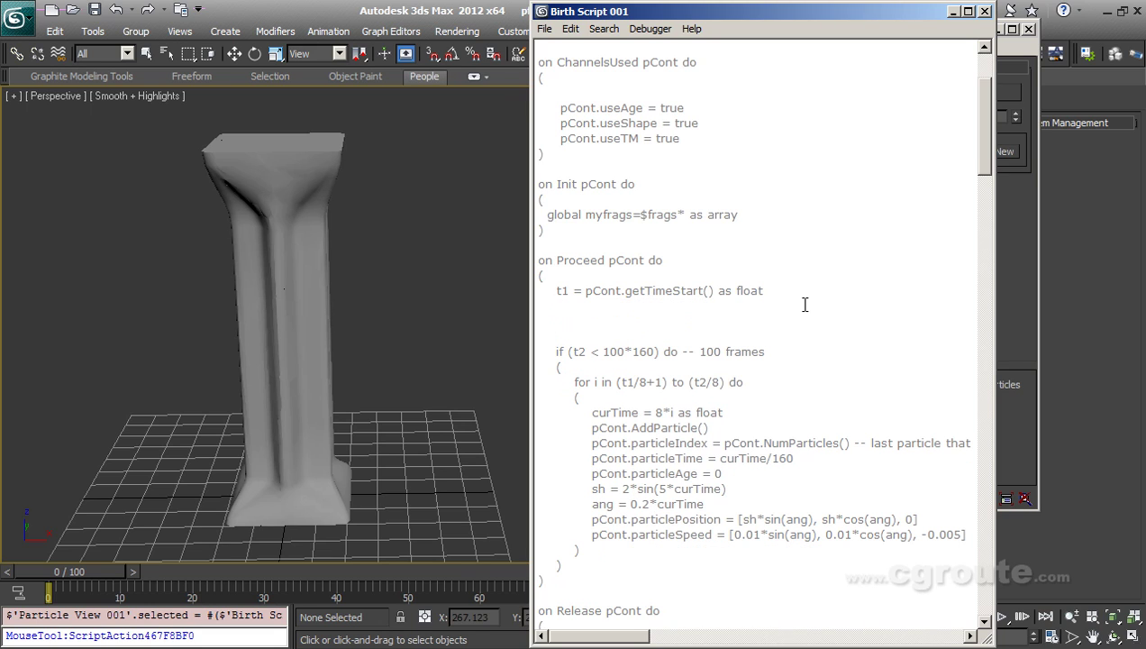
key("Down")
key("Down")
key("Up")
key("Delete")
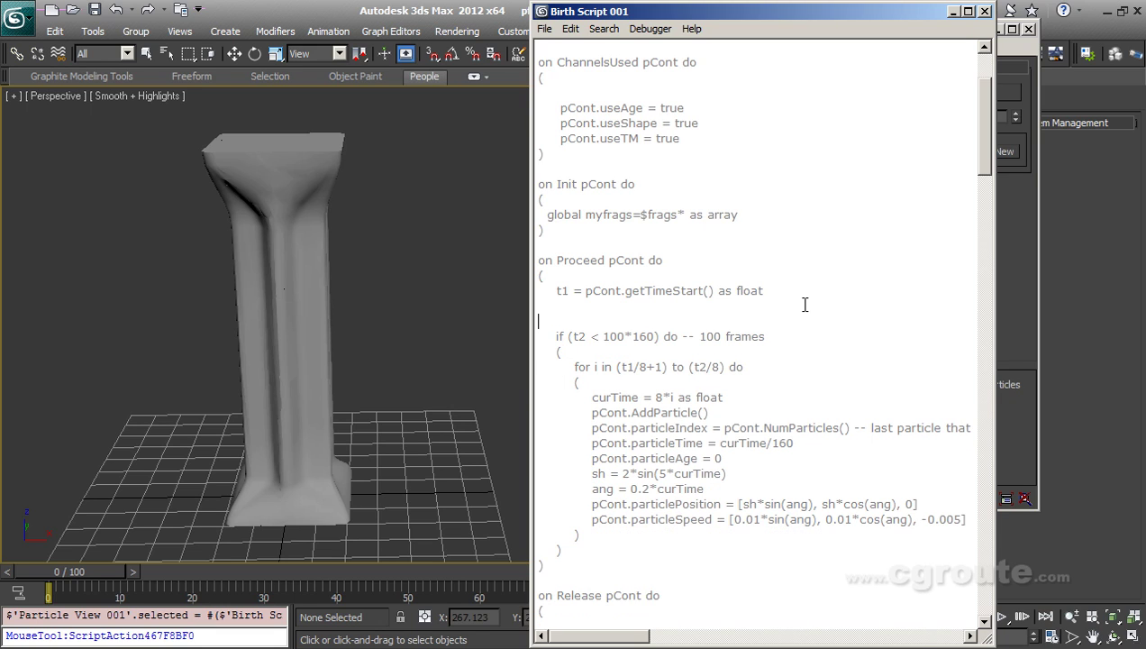
key("Delete")
Delete the for-loop body from the curTime line through the particleSpeed line
key("Down")
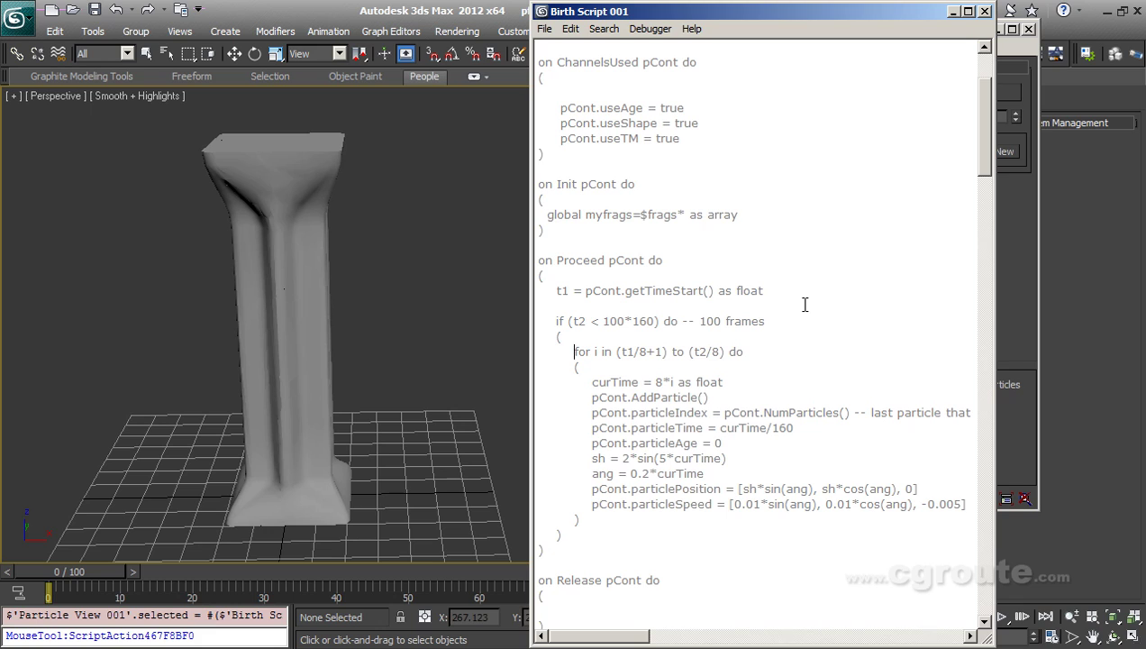
key("shift+Down")
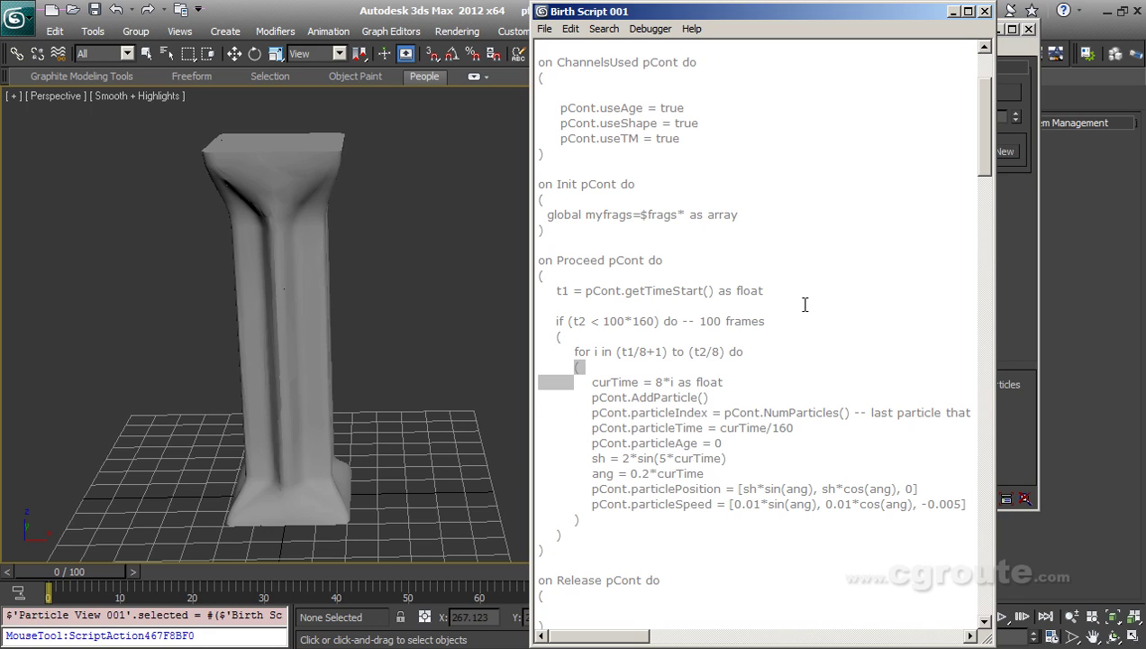
key("shift+Down")
key("shift+Down")
key("shift+Down")
key("shift+Down")
key("shift+Down")
key("shift+Down")
key("shift+Down")
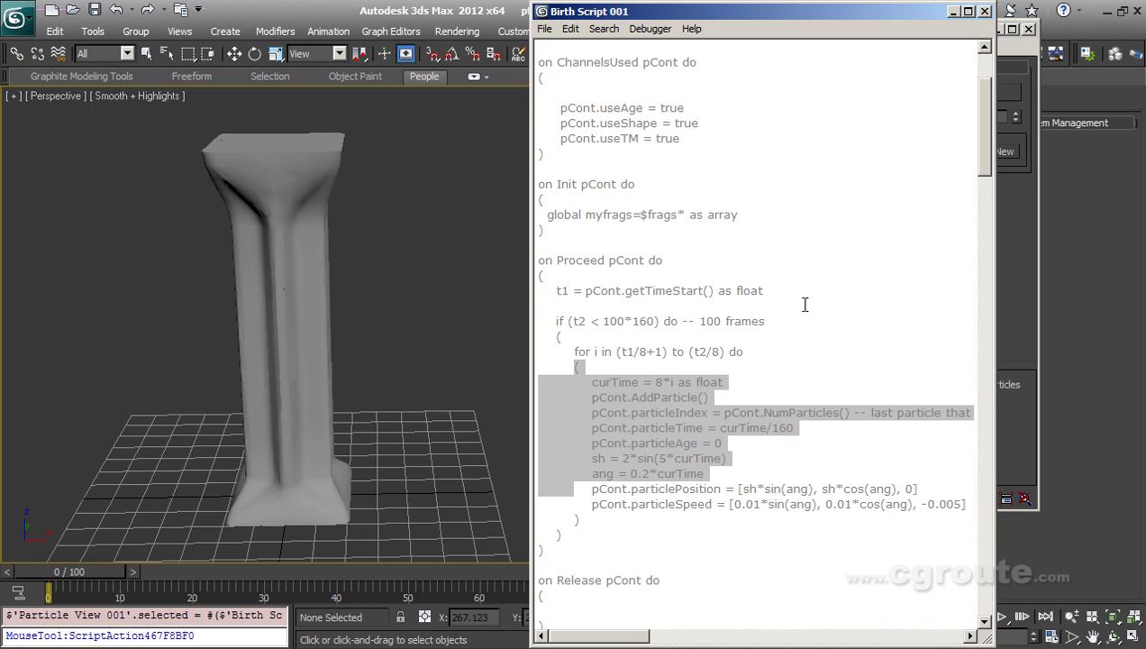
key("shift+Down")
key("shift+Down")
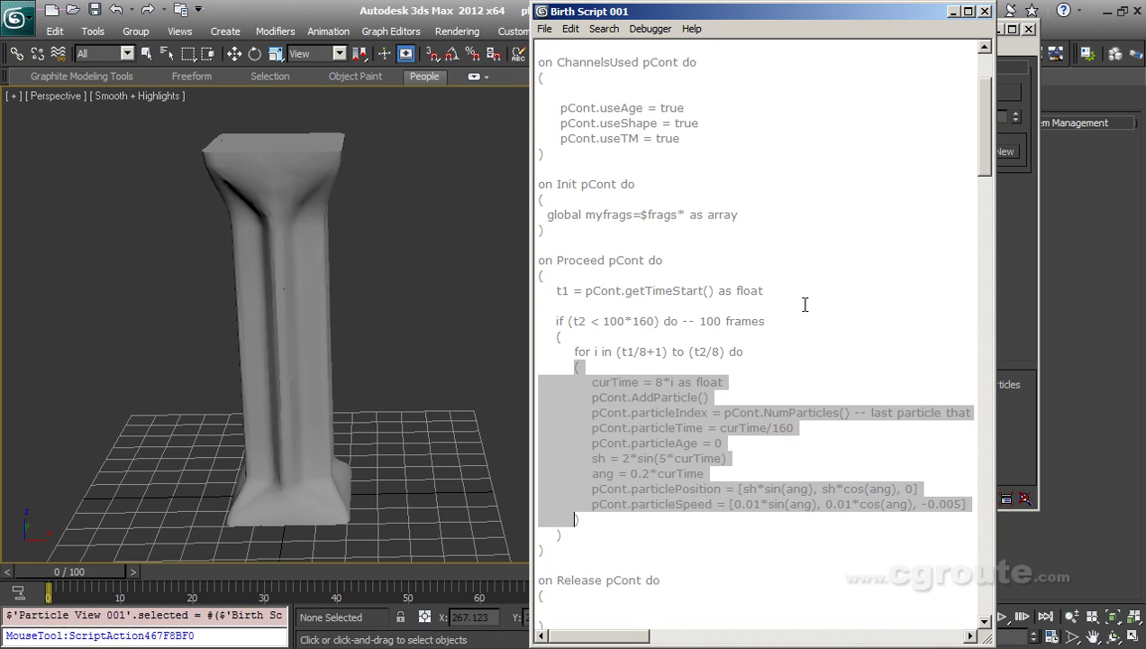
key("Up")
key("Up")
key("Up")
key("Up")
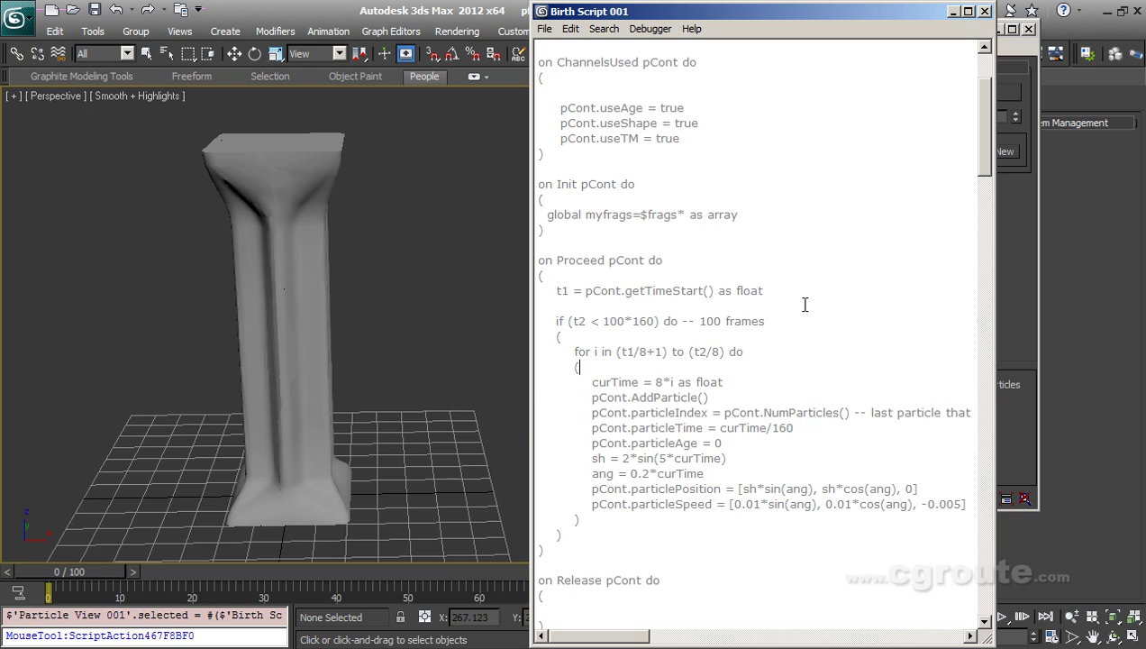
key("Right")
key("Right")
key("Right")
key("Right")
key("Left")
key("shift+Down")
key("shift+Down")
key("shift+Down")
key("shift+Down")
key("shift+Down")
key("shift+Down")
key("shift+Down")
key("shift+Down")
key("shift+End")
key("Delete")
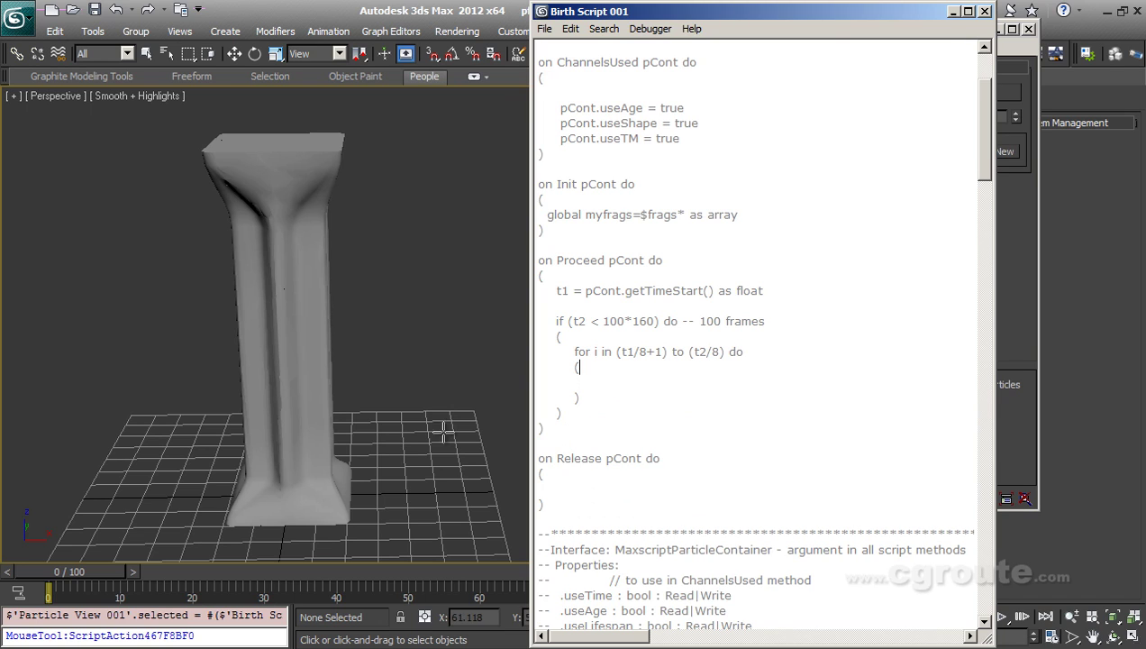
Change the if condition to (t1<0) and remove the '100 frames' comment
left_click(580, 366)
left_click(618, 321)
type("1")
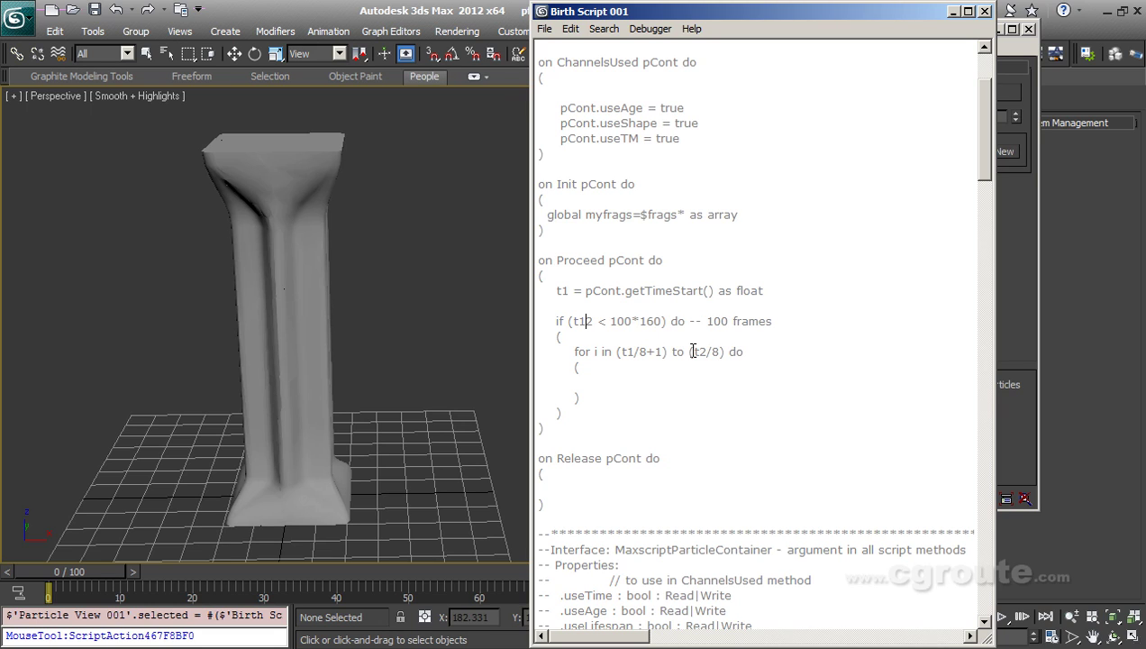
type("<")
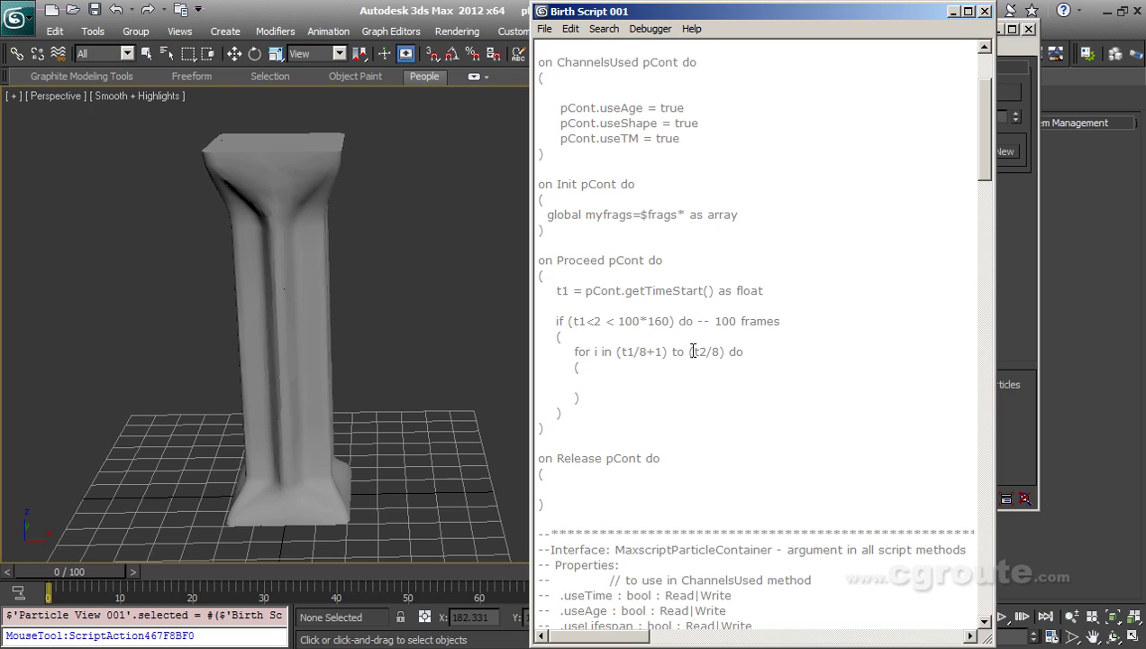
type("0")
key("Delete")
key("Delete")
key("Delete")
key("Delete")
key("Delete")
key("Delete")
key("Delete")
key("Delete")
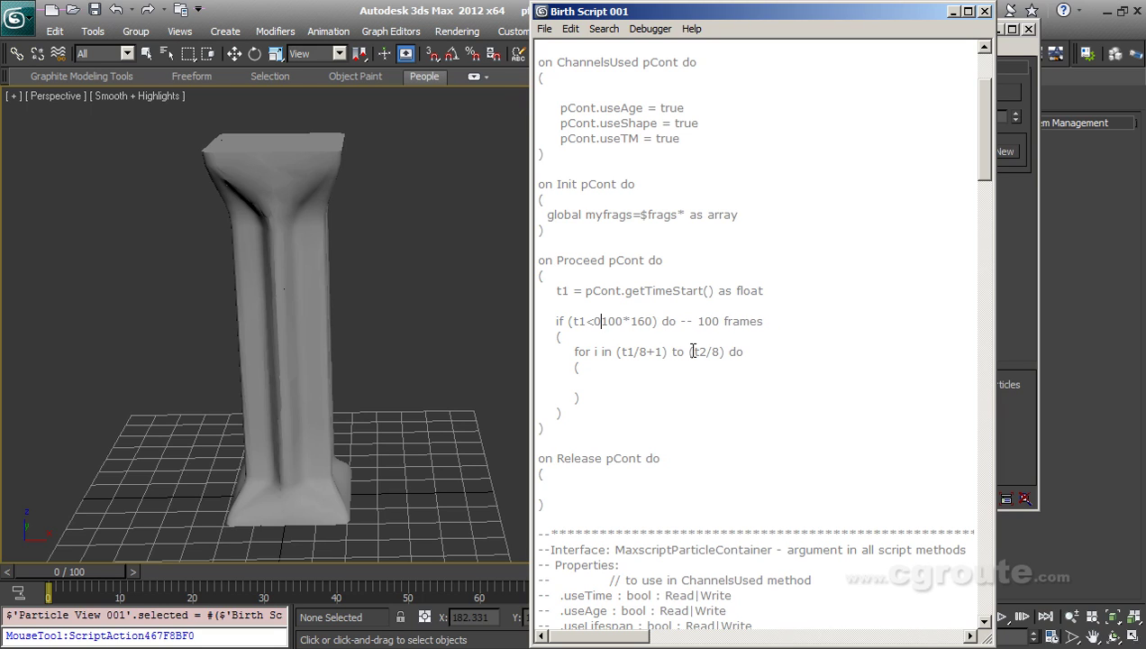
key("Delete")
key("Delete")
key("Delete")
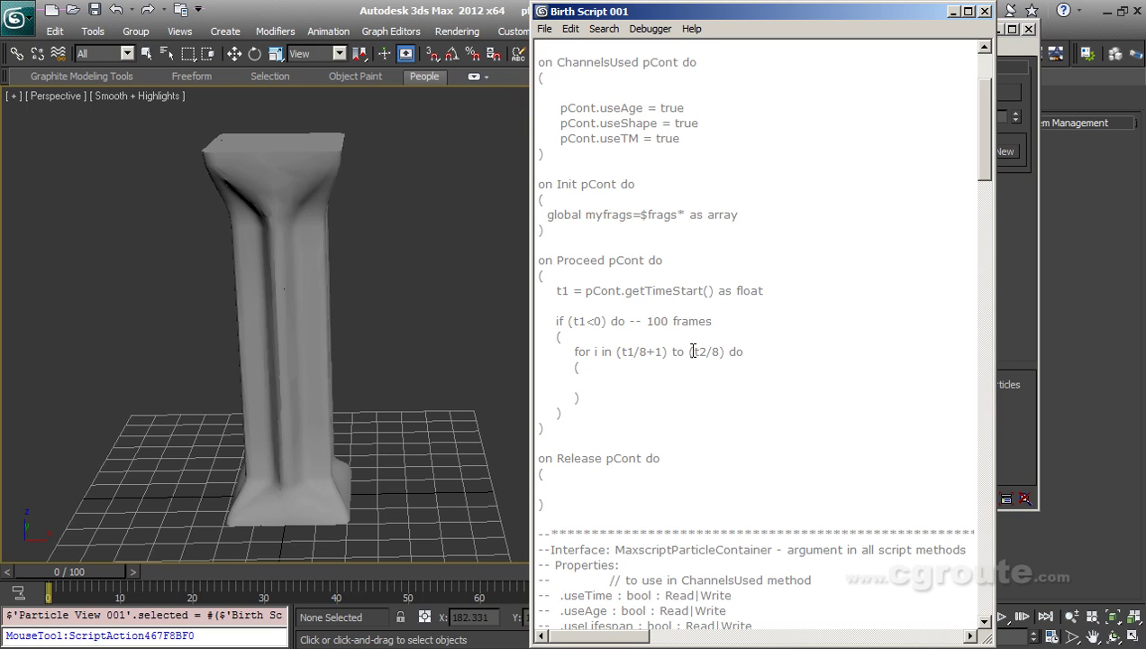
key("Right")
key("Right")
key("Right")
key("Right")
key("shift+End")
key("Delete")
Set the for-loop range to '1 to myfrags.count'
key("Left")
key("Left")
key("shift+Right")
key("shift+Right")
key("shift+Right")
key("shift+Right")
key("shift+Right")
key("shift+Right")
key("shift+Right")
key("shift+Right")
key("shift+Right")
key("shift+Right")
key("shift+Right")
key("shift+Right")
key("shift+Right")
key("shift+Right")
key("shift+Right")
key("shift+Right")
key("shift+Right")
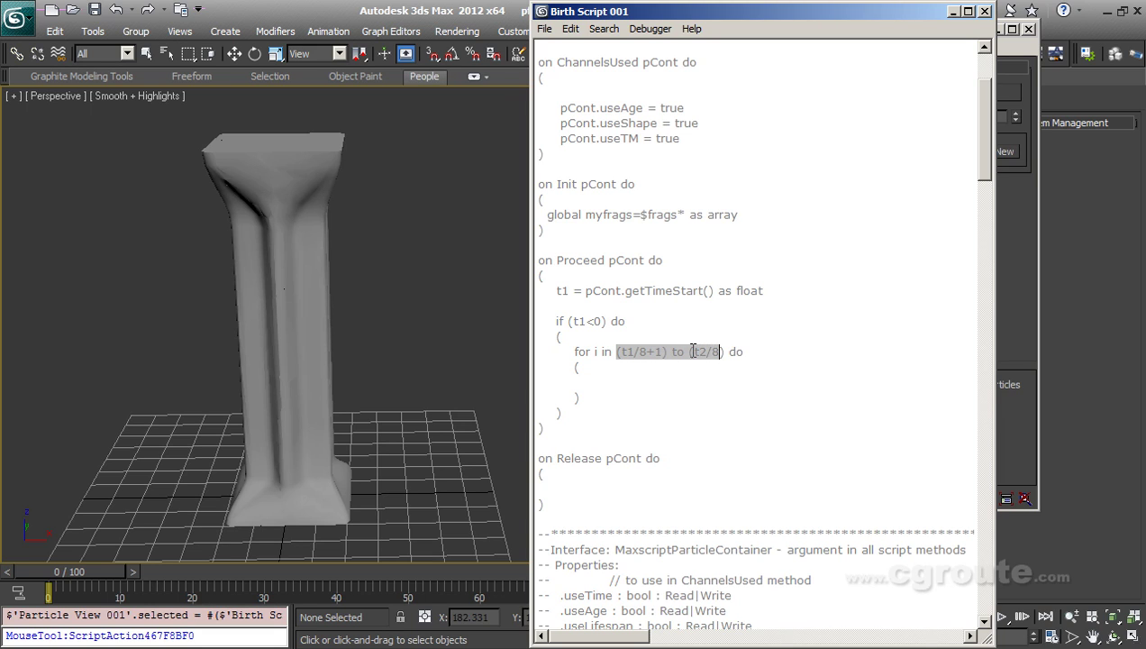
key("shift+Right")
key("Delete")
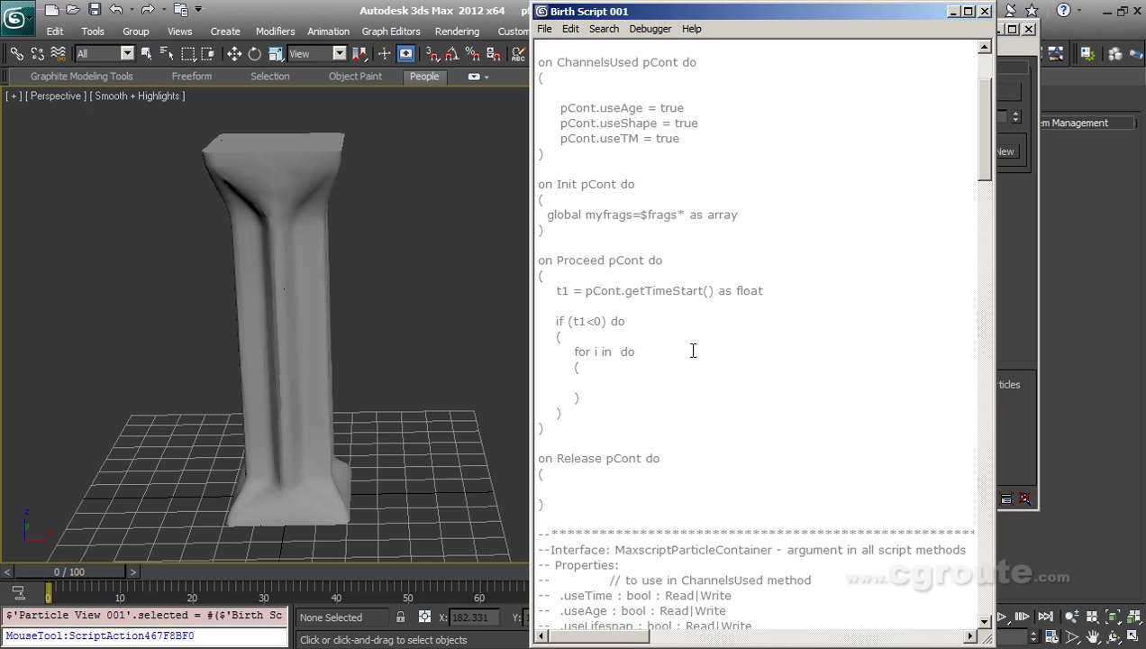
type("12")
key("BackSpace")
type("to myfrags.count")
In the loop, add pCont.AddParticle(), set particleIndex=pcont.numparticles(), and particleage=0
left_click(677, 354)
type("pCont")
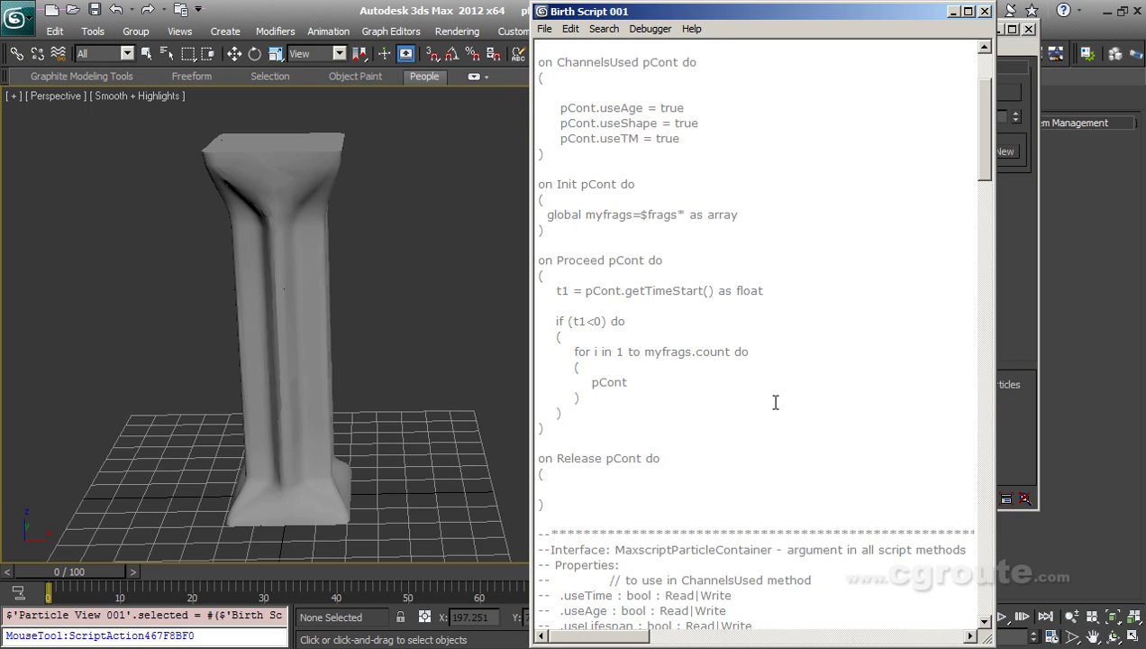
type(".AddParticle();")
key("Return")
type("pCont.particleIndex")
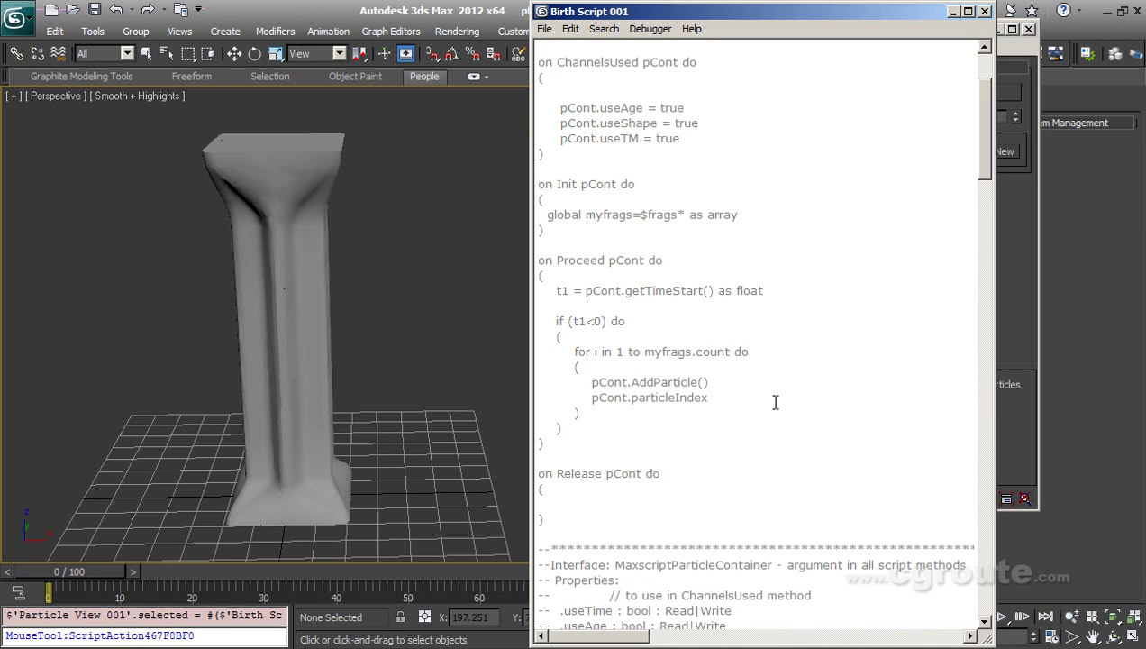
type("=pcont.numparticles()")
key("Return")
type("pcont.")
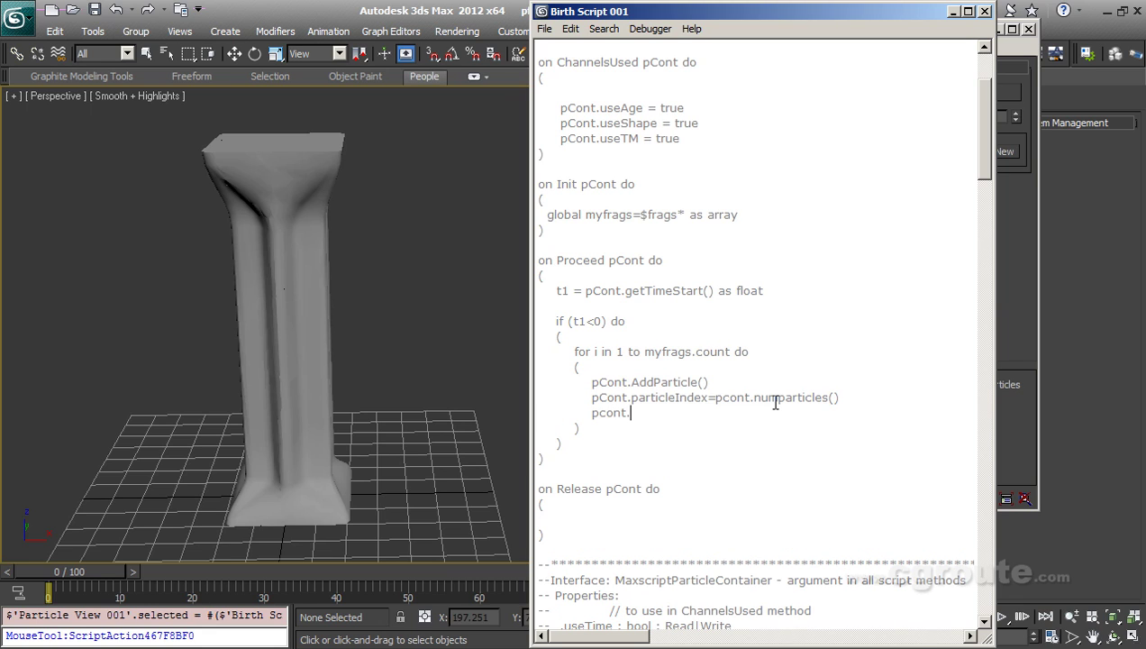
type("particleage=0")
Add lines setting particleshape to myfrags[i].mesh and particletm to myfrags[i].transform
key("Return")
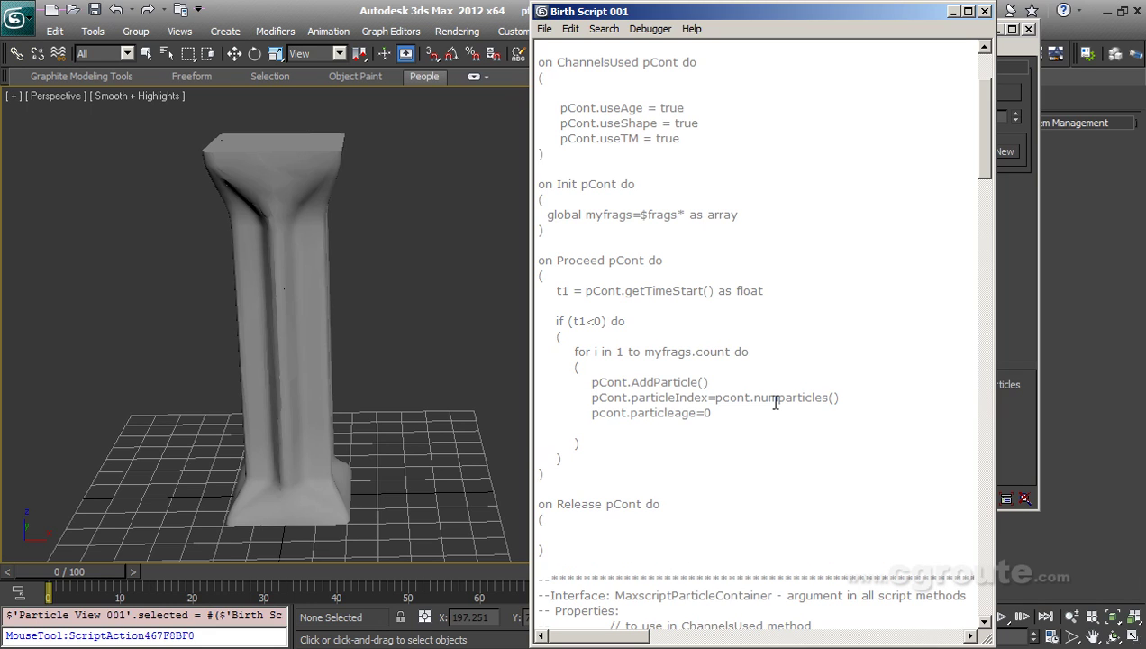
type("pcont.particleshape=")
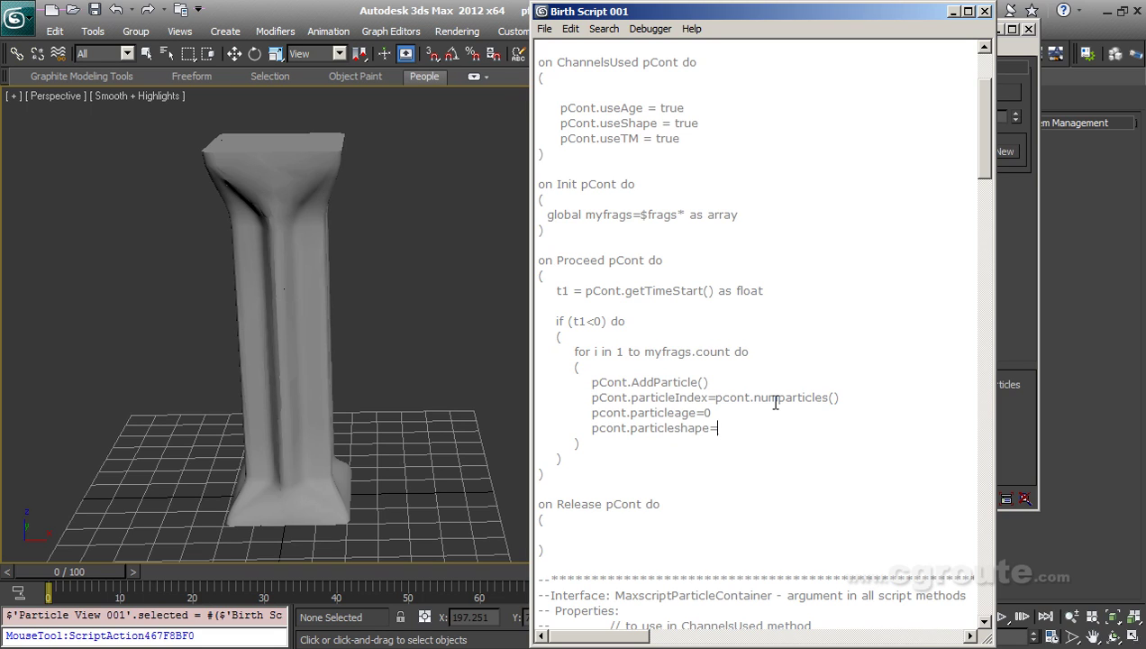
type("myfrags[i].mesh")
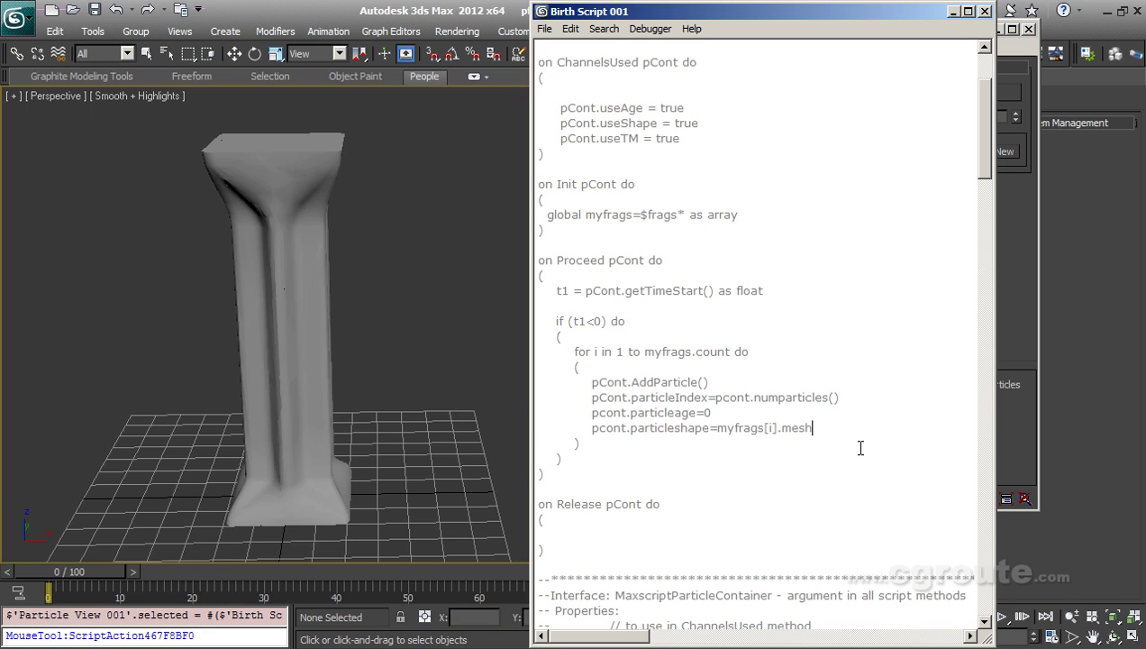
key("Return")
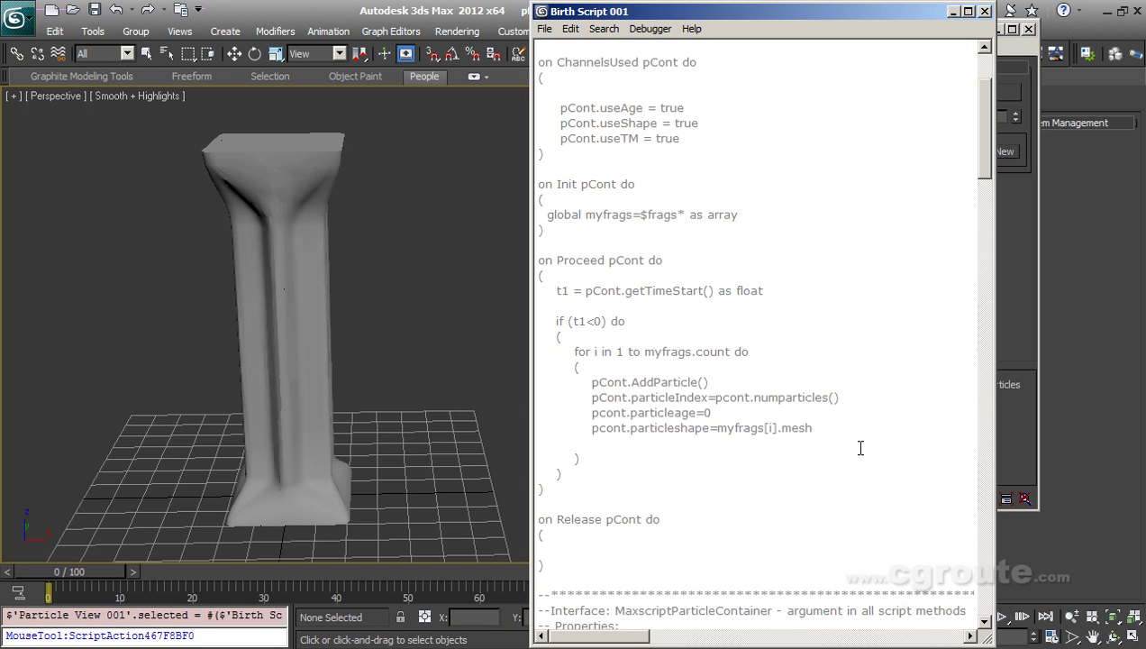
type("pcont.particletm")
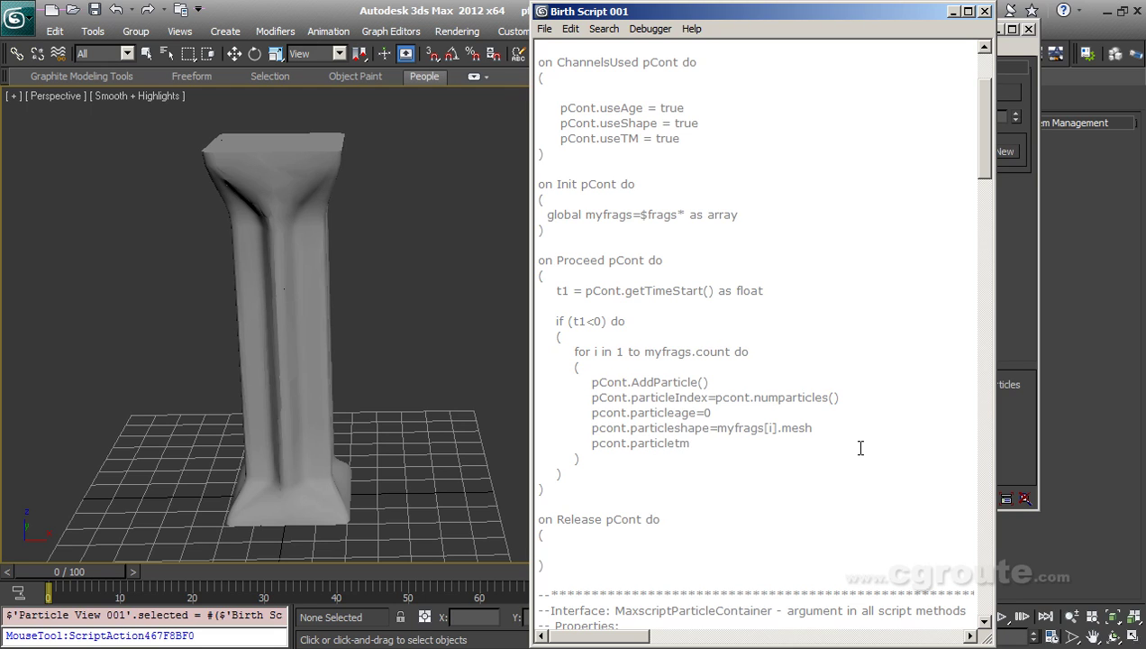
type("=myfrags[i].trans")
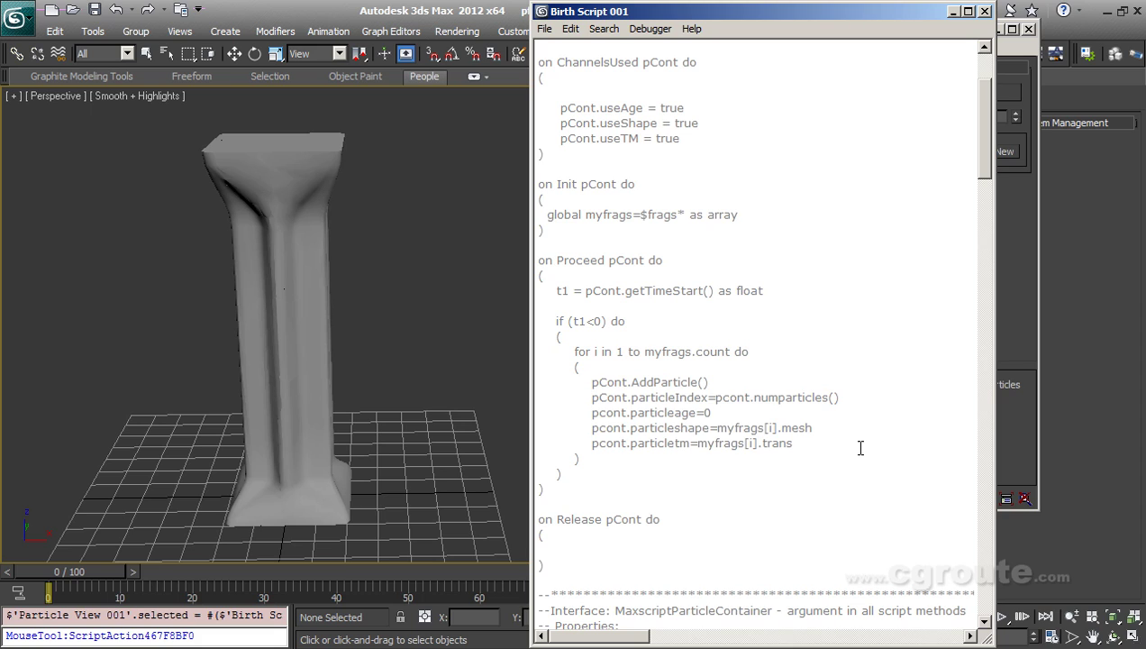
type("form")
Evaluate the whole Birth Script and view the resulting particles in wireframe
left_click(569, 31)
mouse_move(543, 31)
left_click(584, 139)
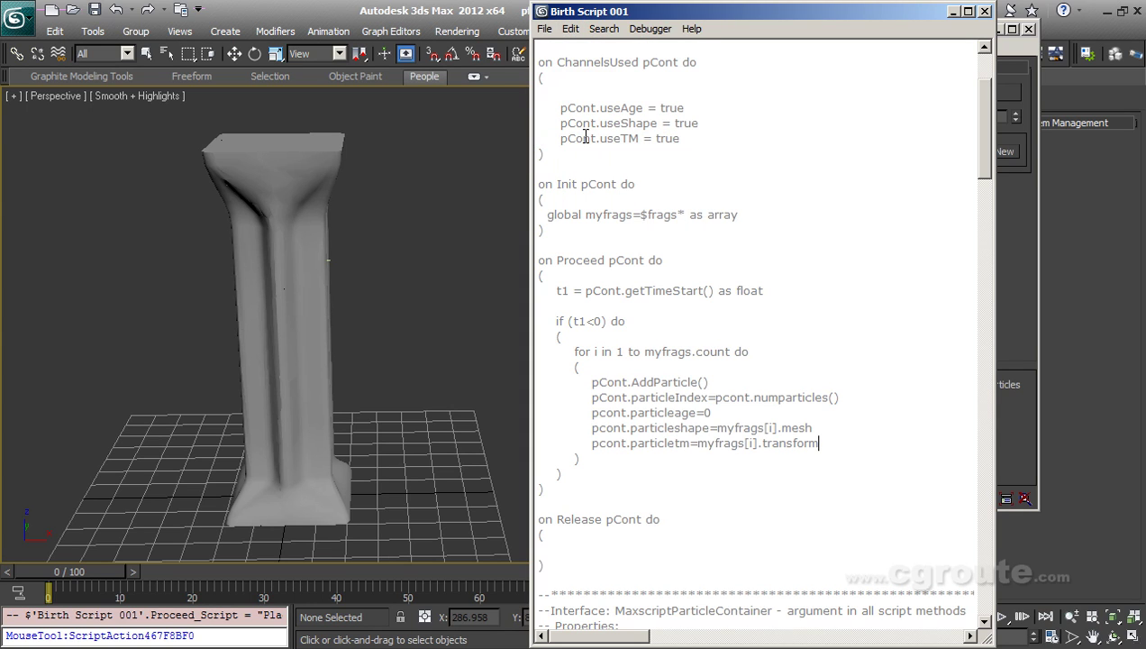
left_click(409, 276)
key("F3")
scroll(426, 298, "up", 4)
scroll(427, 297, "up", 3)
Minimize the script editor and select frags00 through frags10 by name
scroll(320, 327, "down", 1)
middle_click_drag(248, 329, 401, 297)
scroll(445, 300, "down", 4)
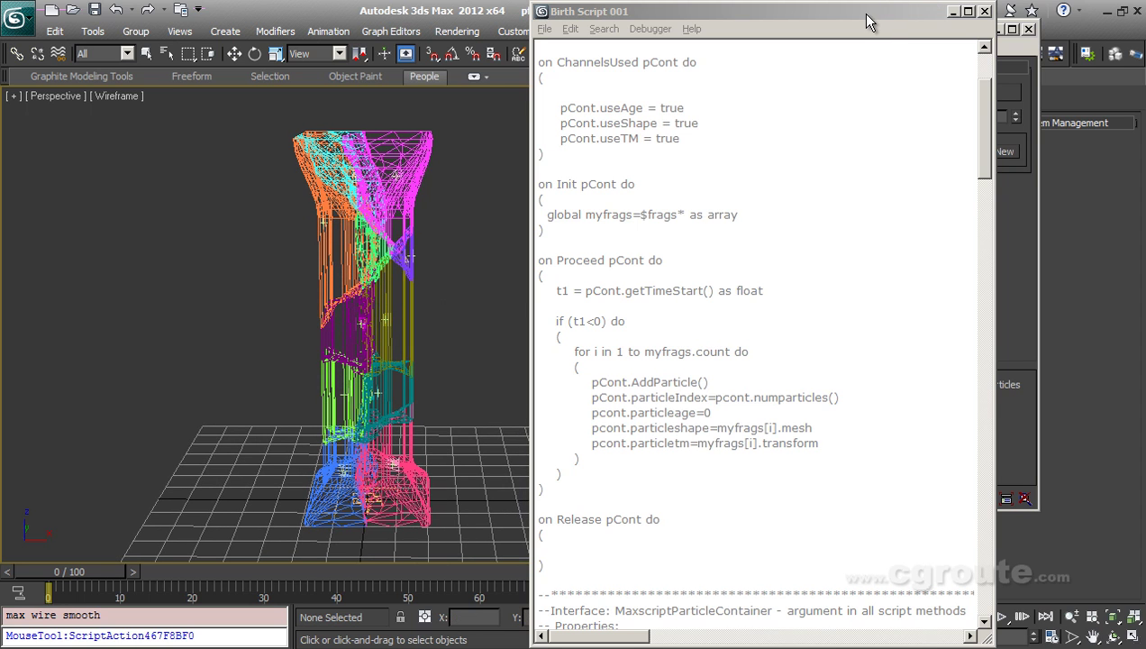
left_click(953, 11)
left_click(168, 54)
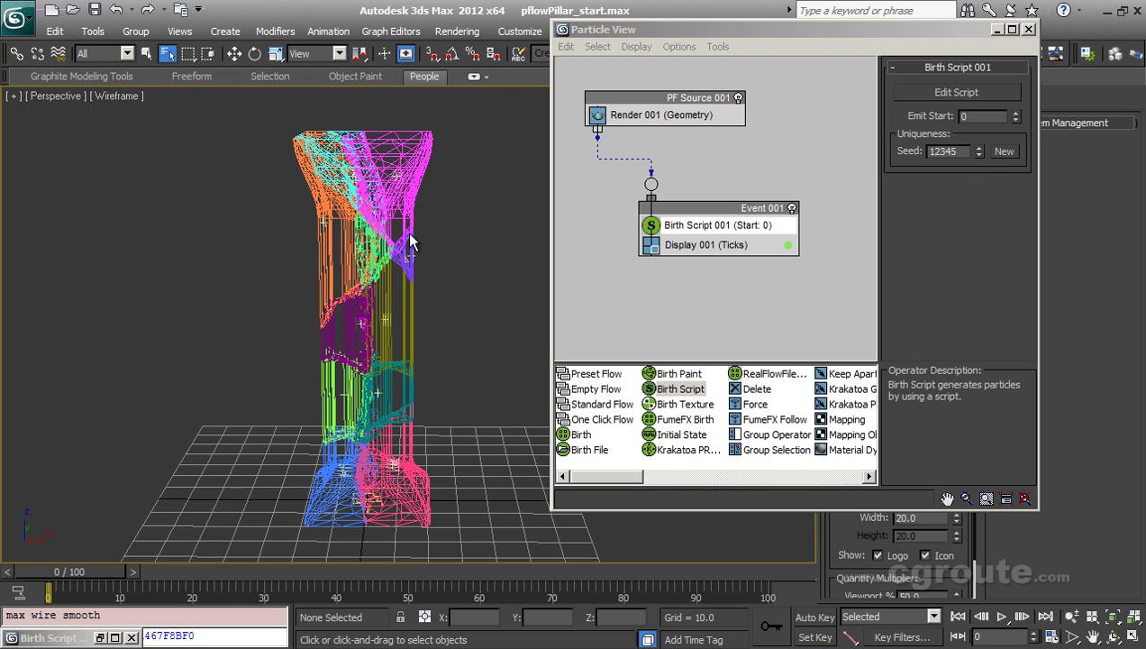
key("h")
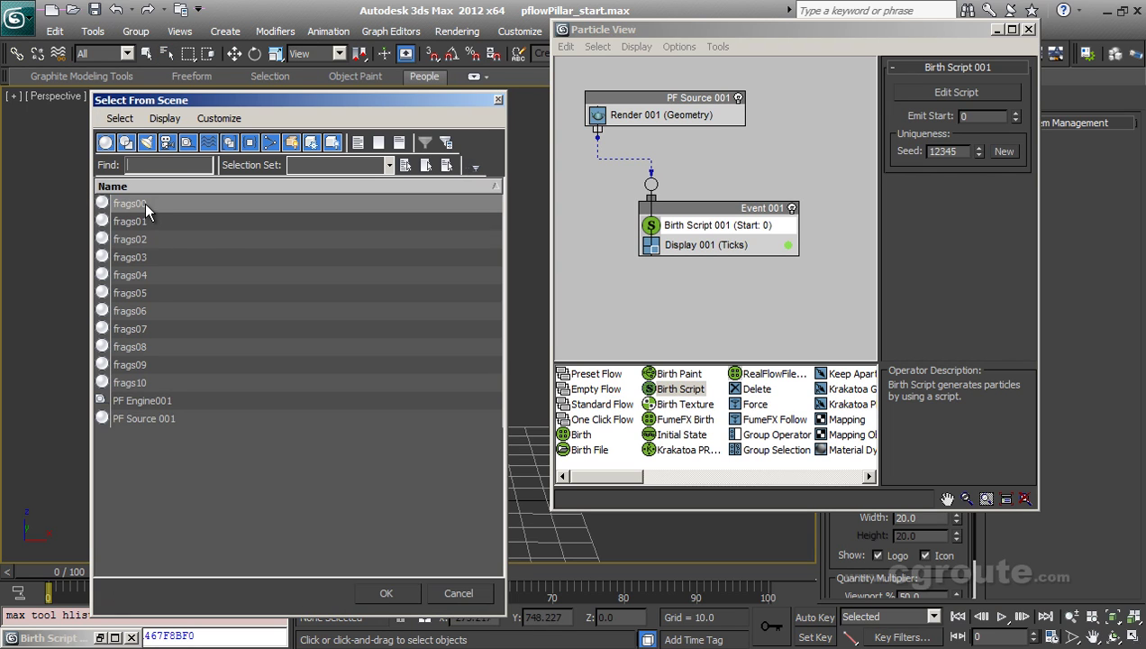
left_click_drag(144, 202, 149, 379)
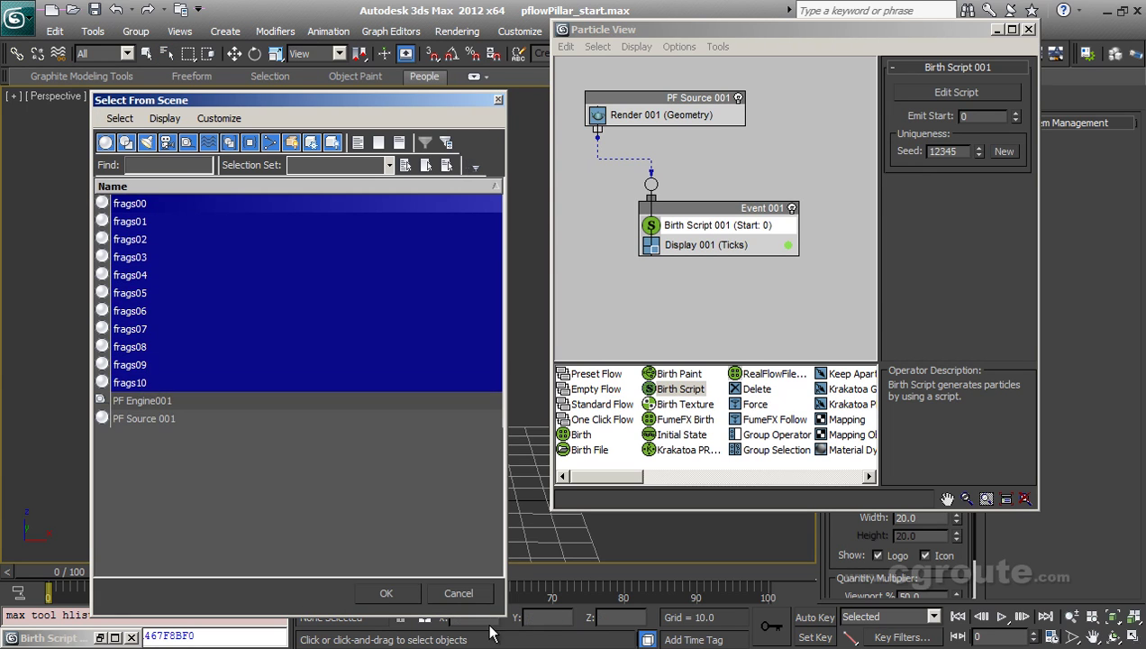
left_click(386, 593)
Put the fragments on a new hidden layer, keeping 0 (default) as the current layer
left_click_drag(724, 31, 727, 191)
left_click(700, 53)
key("w")
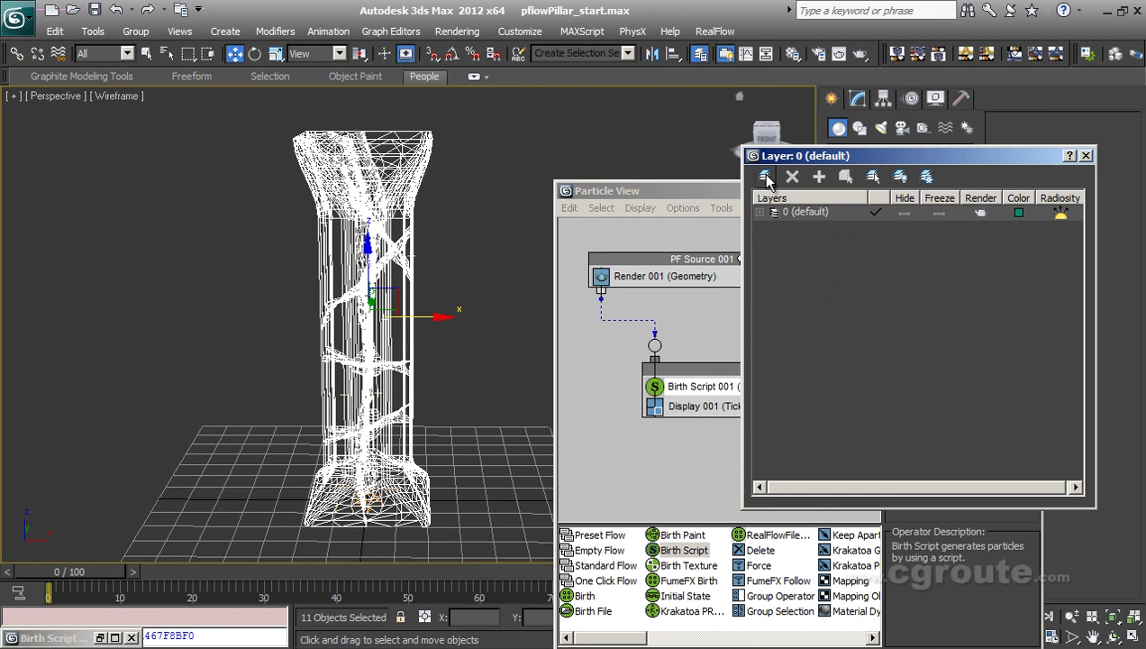
left_click(766, 176)
left_click(904, 227)
left_click(863, 213)
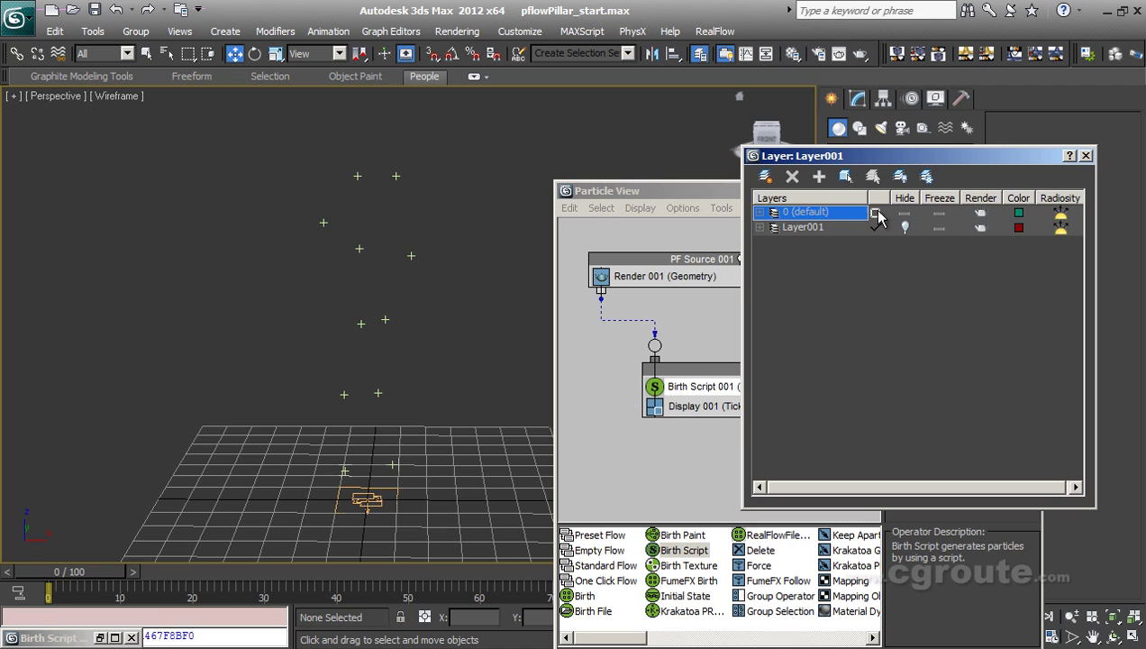
left_click(875, 213)
left_click(1087, 156)
Set Display 001's particle type to Geometry and view the pillar smooth shaded
left_click_drag(719, 190, 729, 137)
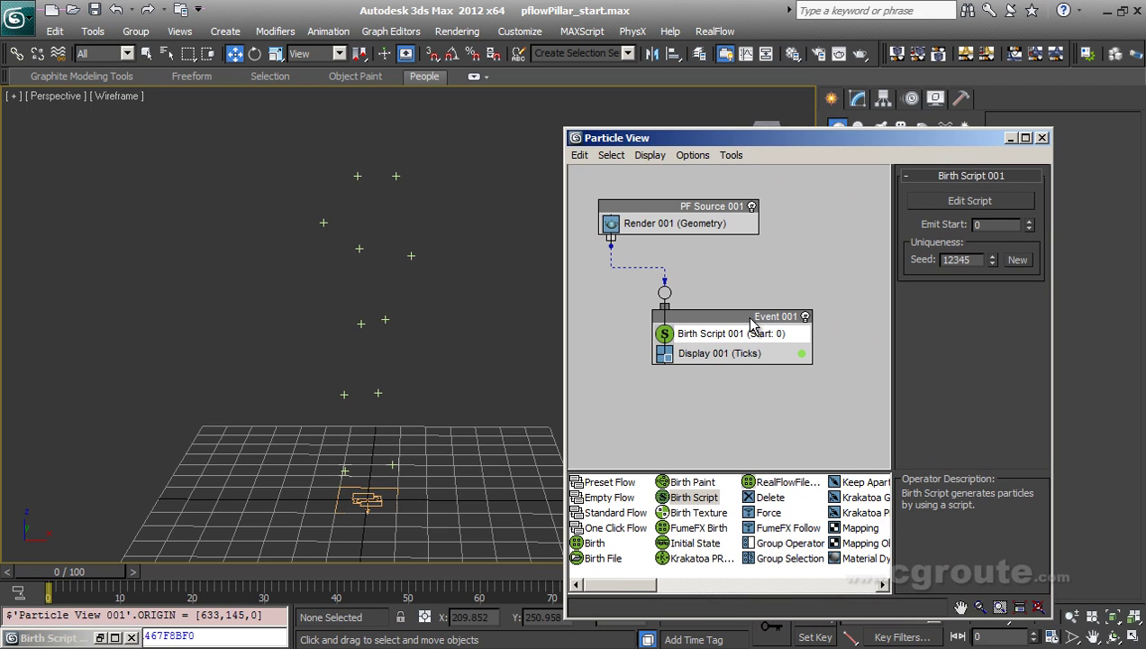
left_click(720, 354)
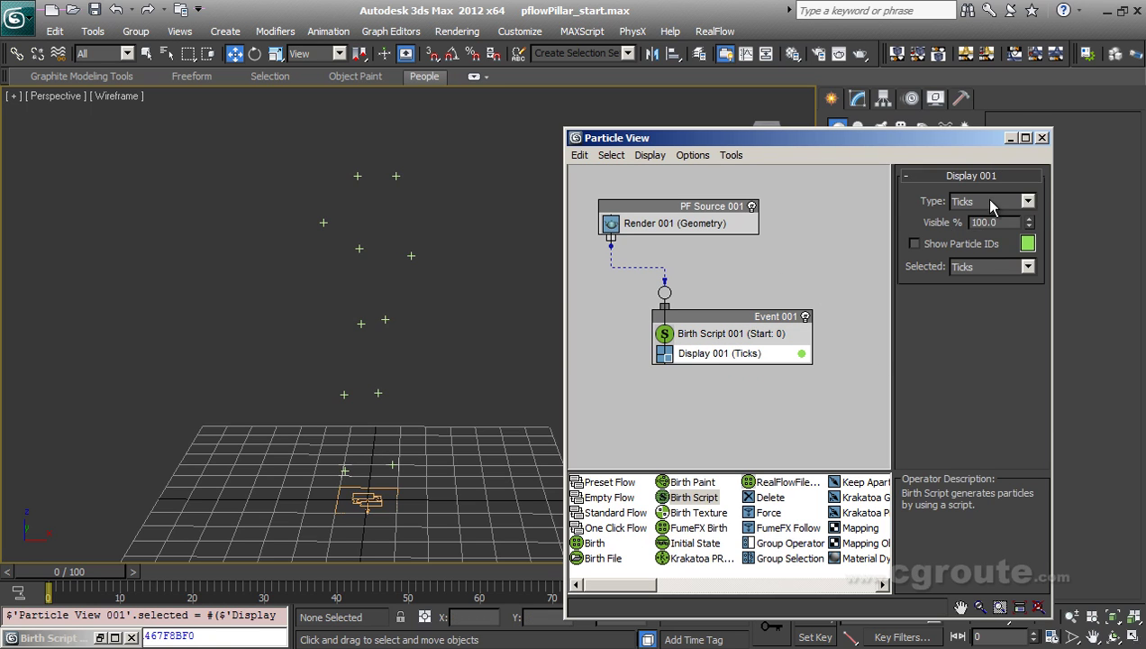
left_click(992, 202)
left_click(974, 289)
key("F3")
key("F4")
key("F4")
middle_click_drag(423, 366, 407, 369)
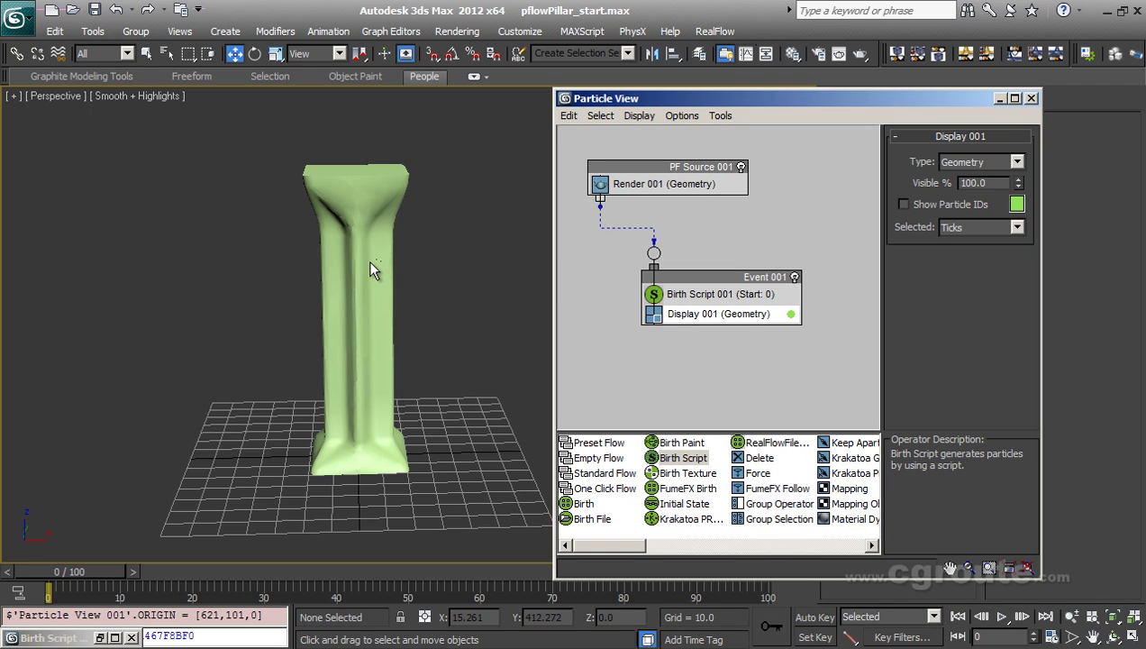
middle_click_drag(451, 318, 432, 316, "alt")
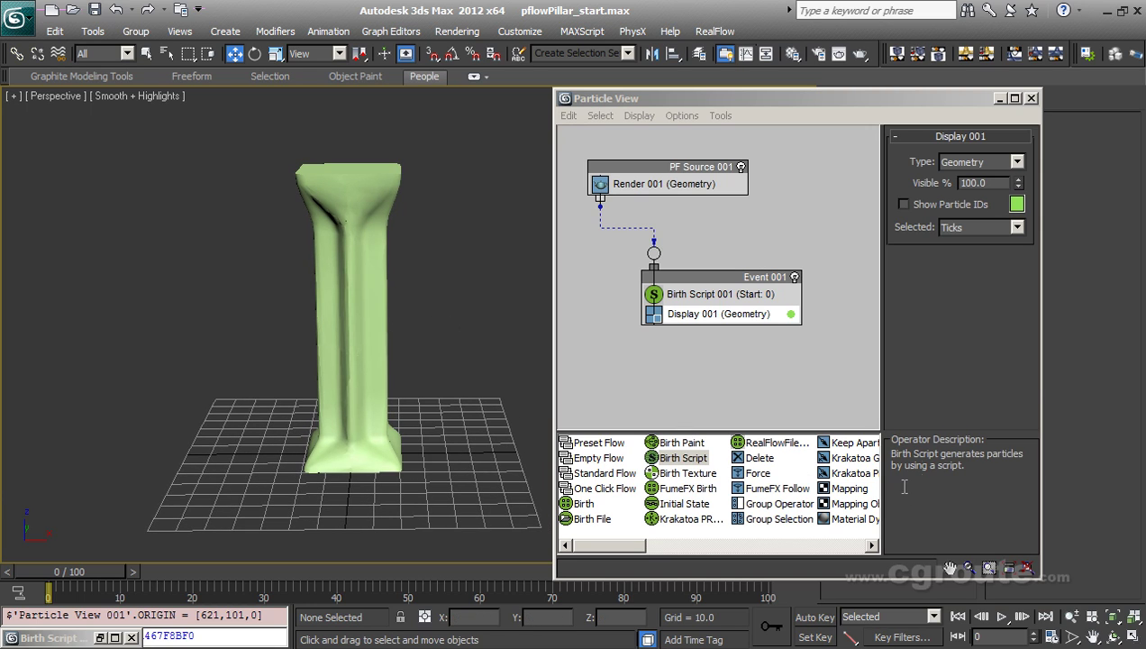
Add a Speed operator to Event 001 and preview the launch
left_click_drag(1041, 378, 1124, 378)
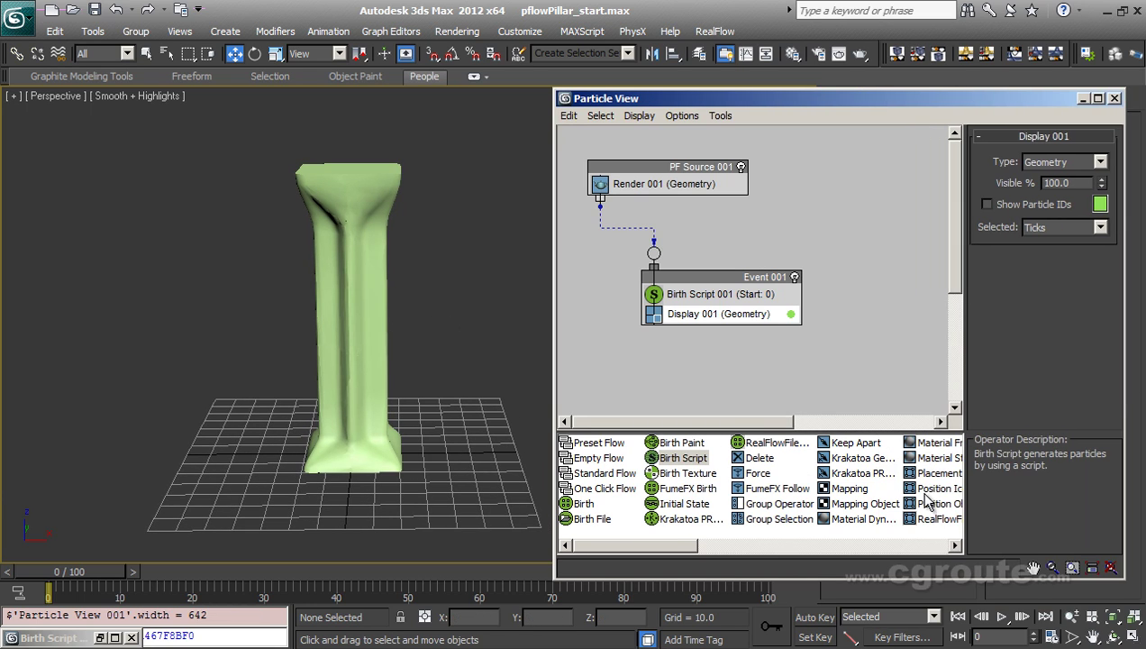
left_click_drag(670, 545, 730, 547)
left_click_drag(928, 457, 693, 315)
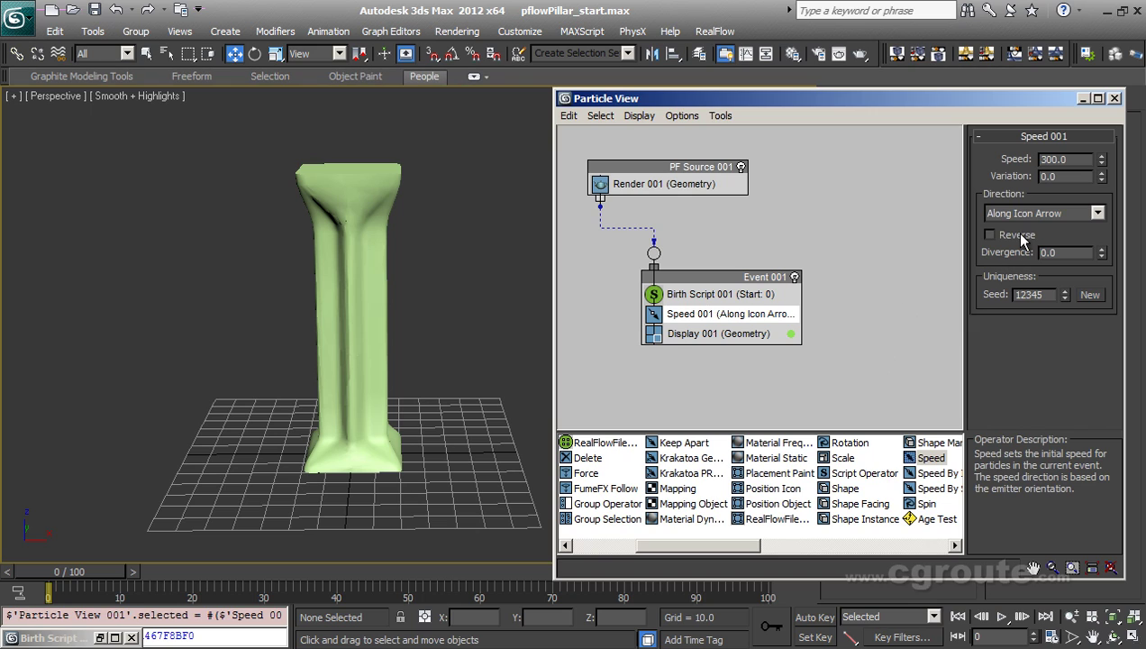
left_click(955, 617)
left_click(1003, 618)
left_click(957, 620)
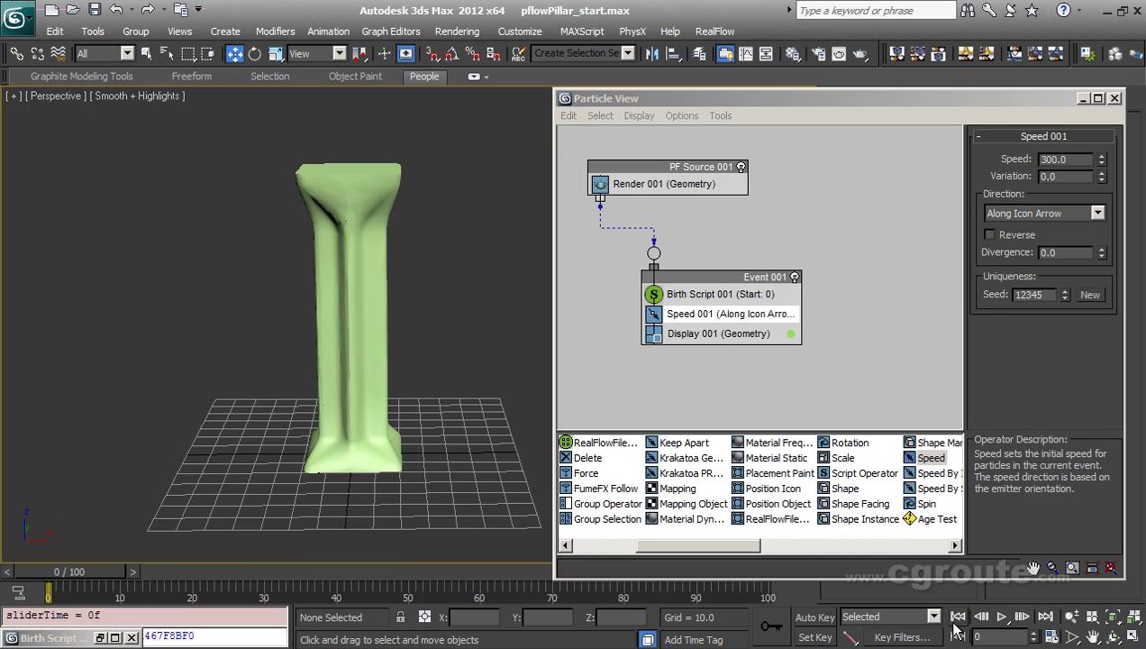
Reverse the Speed direction with a divergence of 104 and preview the blast
left_click(990, 234)
mouse_move(1101, 253)
left_mouse_down()
mouse_move(1112, 252)
mouse_move(1101, 248)
left_mouse_up()
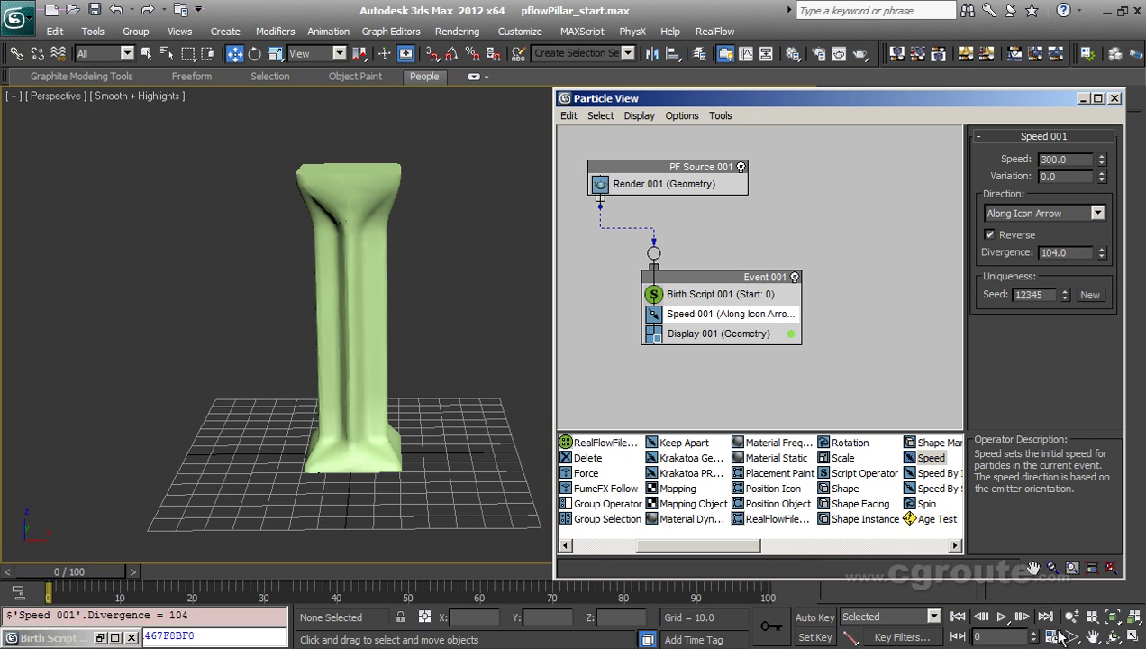
left_click(958, 616)
left_click(1007, 618)
left_click(1001, 616)
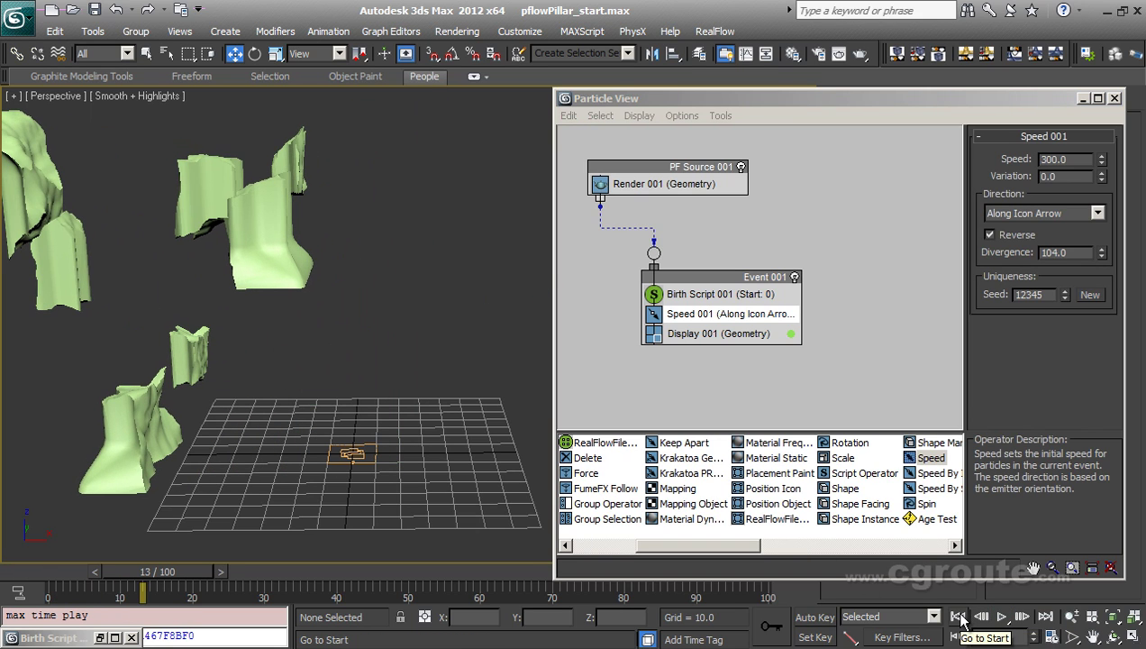
left_click(959, 617)
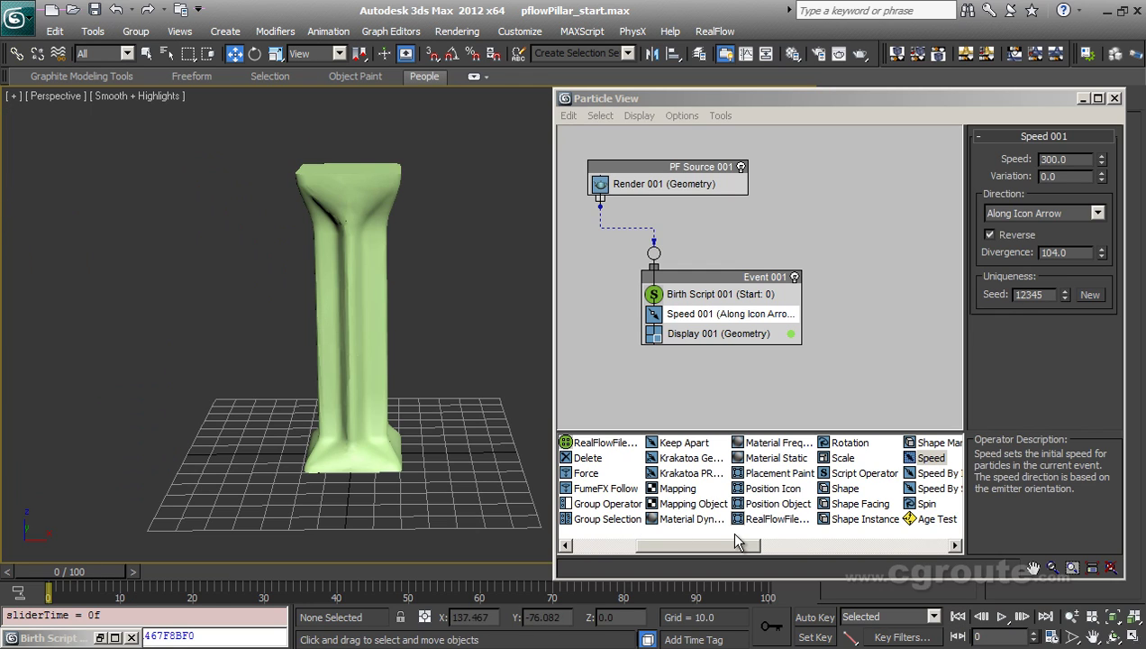
Add a Spin operator (Random 3D, 360) to Event 001 and preview the tumbling fragments
left_click_drag(919, 505, 703, 330)
left_click(957, 617)
left_click(1001, 616)
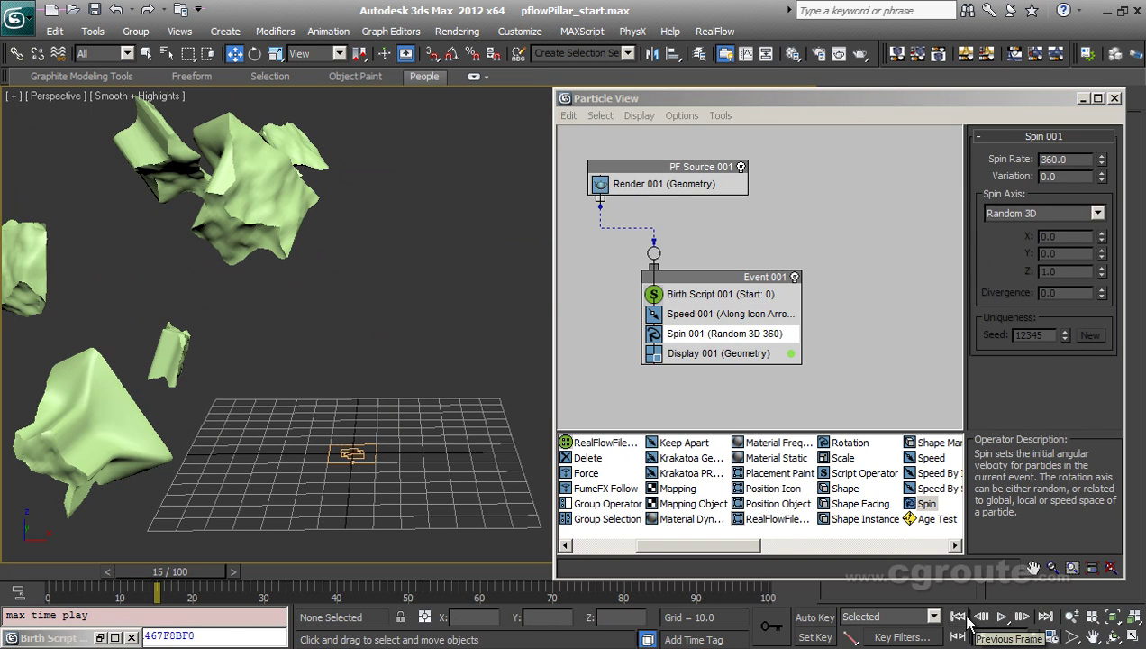
left_click(957, 618)
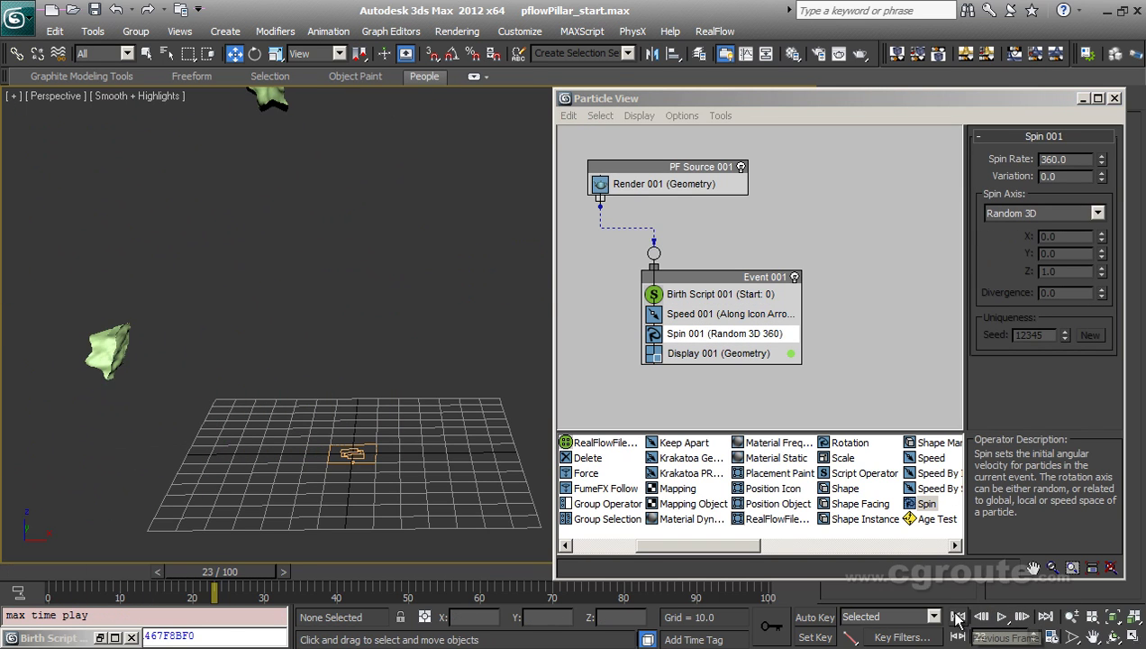
left_click(957, 617)
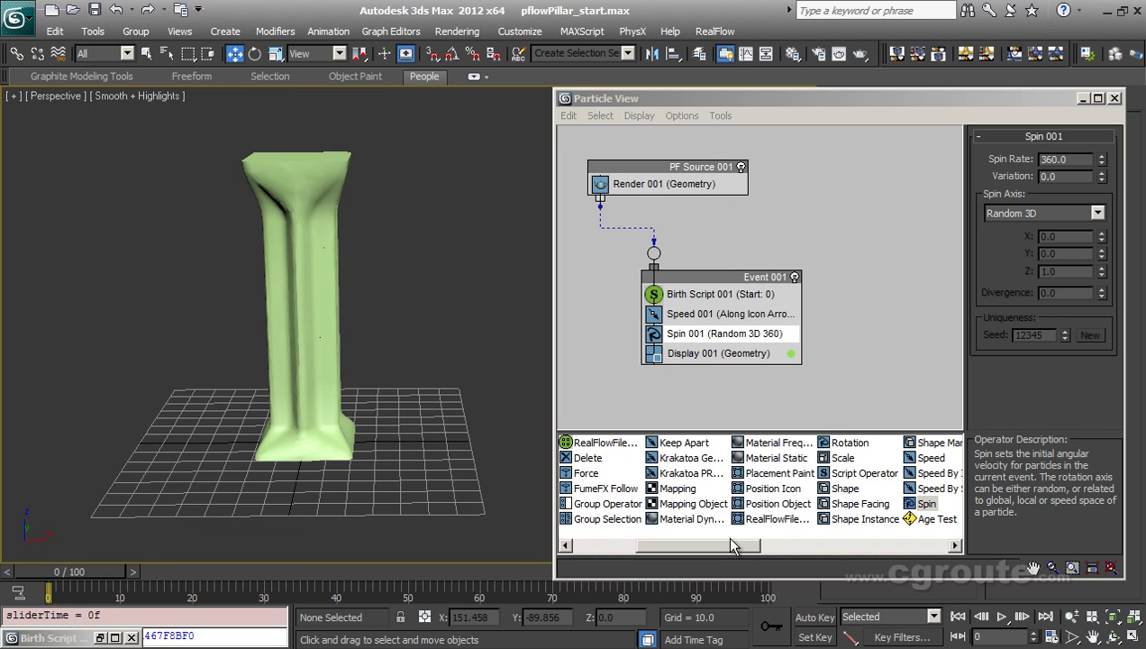
Add an Age Test to Event 001 checking Absolute Age above 6 with 0 variation
left_click_drag(732, 545, 765, 545)
left_click_drag(858, 527, 673, 369)
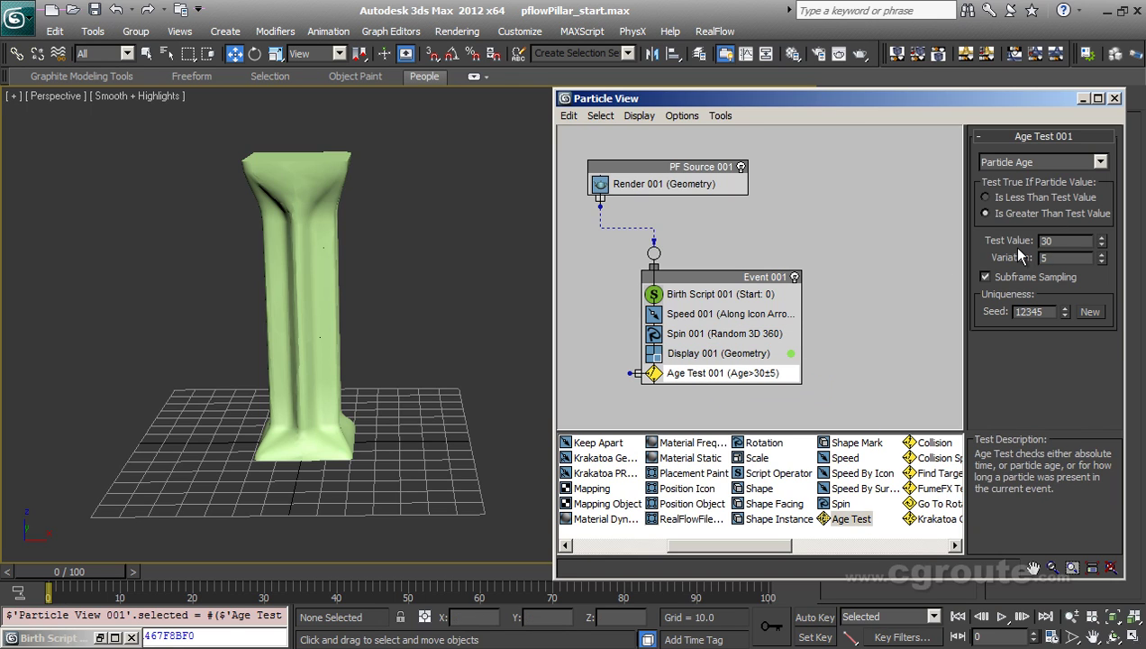
left_click(1059, 164)
left_click(1034, 175)
right_click(1100, 262)
left_click(1101, 240)
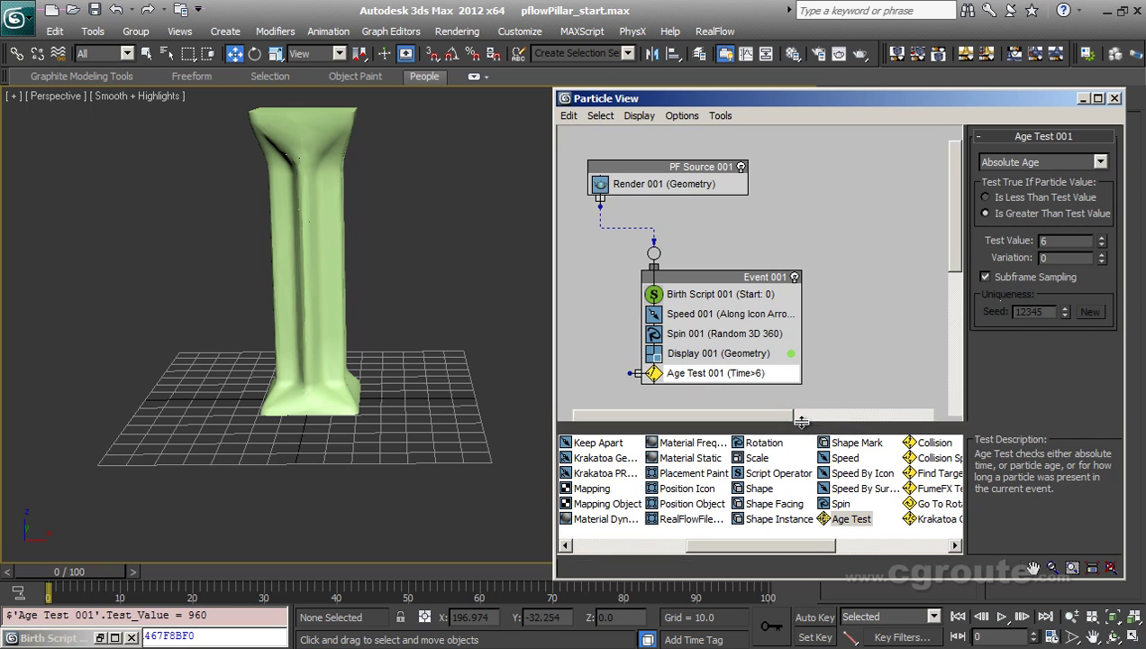
left_click_drag(803, 432, 803, 410)
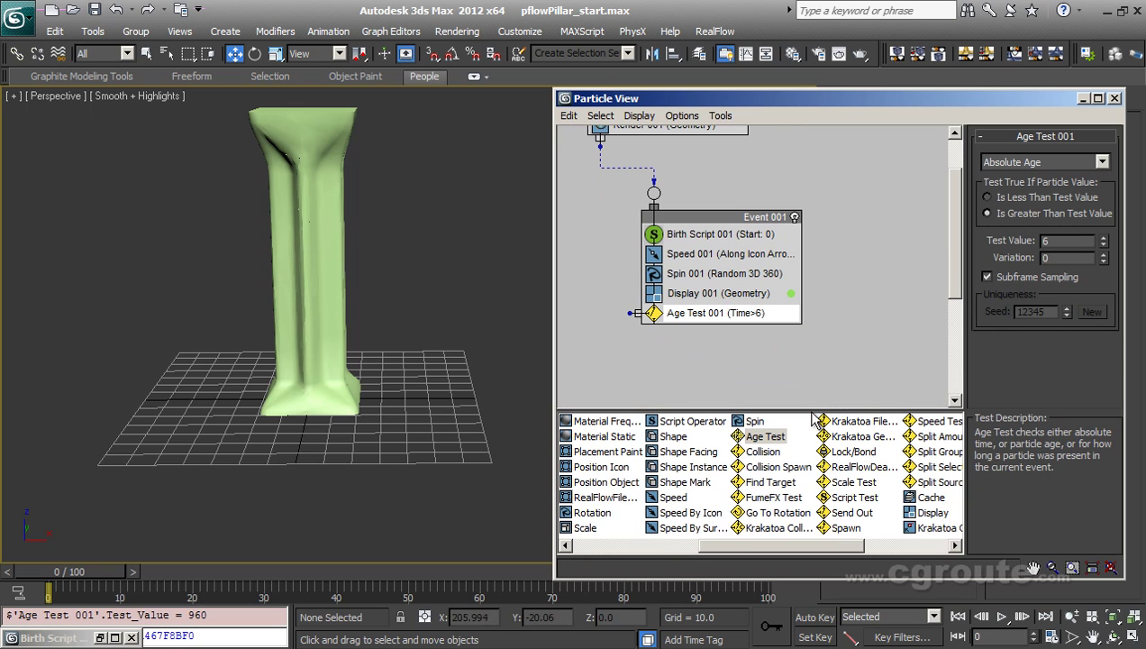
Wire the Age Test to a new Force event, Event 002, displayed as Geometry
left_click(642, 545)
left_click_drag(683, 515, 626, 311)
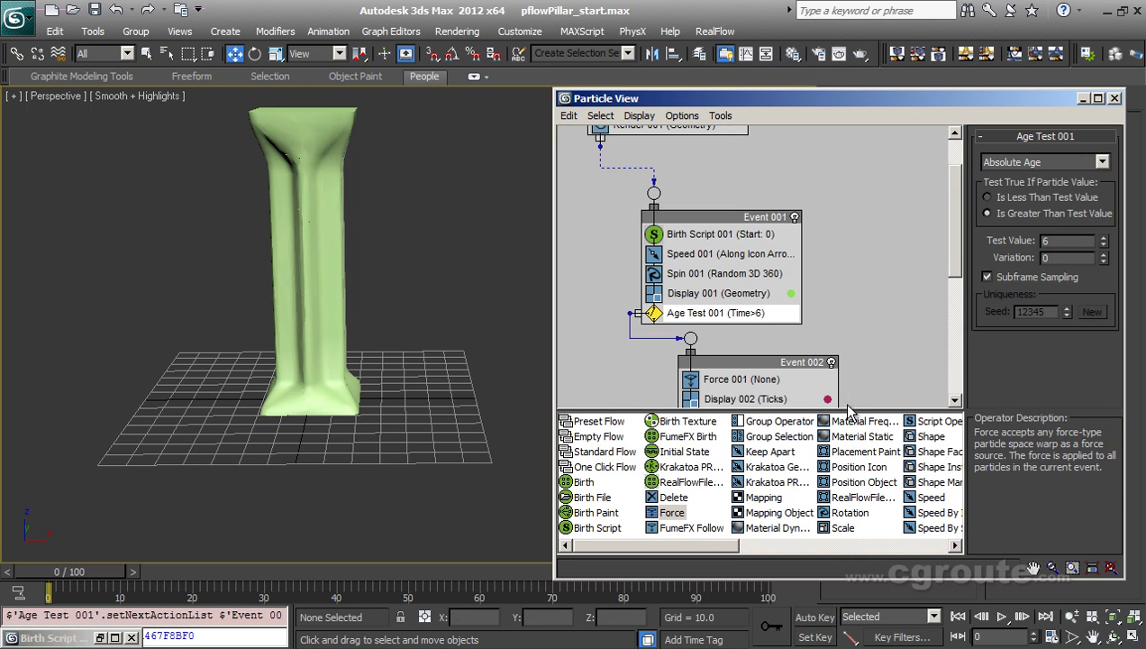
left_click(745, 399)
left_click(1063, 162)
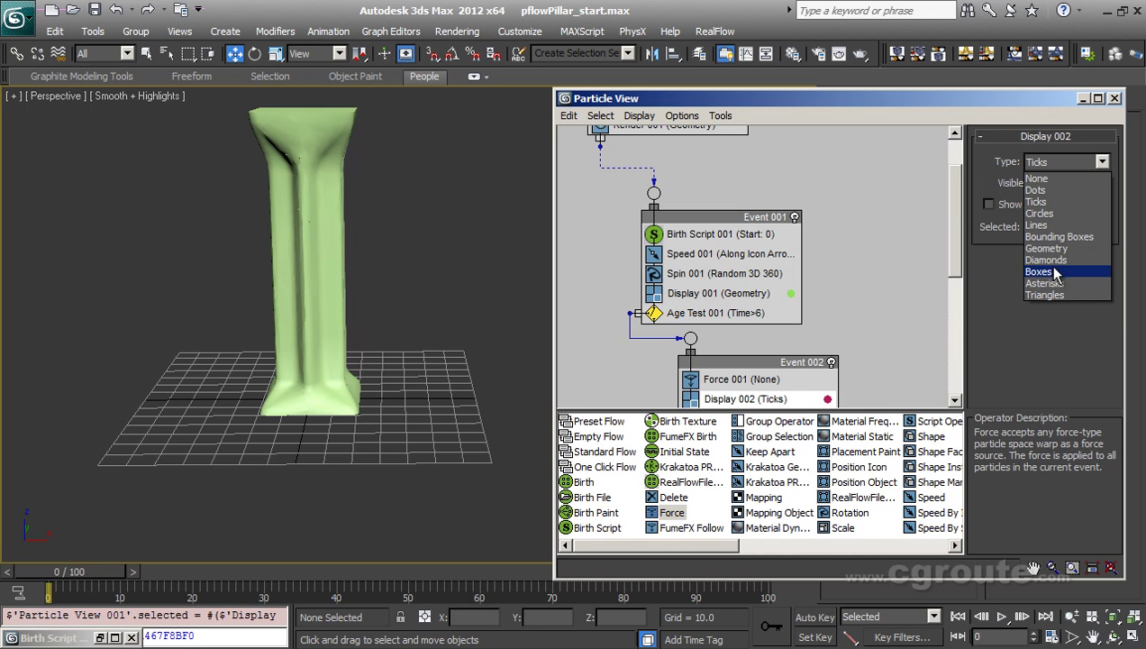
left_click(1050, 248)
Create a Gravity space warp beside the pillar and scrub to frame 14 to check the shatter
key("6")
left_click(945, 127)
left_click(864, 270)
left_click_drag(484, 402, 507, 413)
right_click(507, 412)
scroll(501, 432, "down", 5)
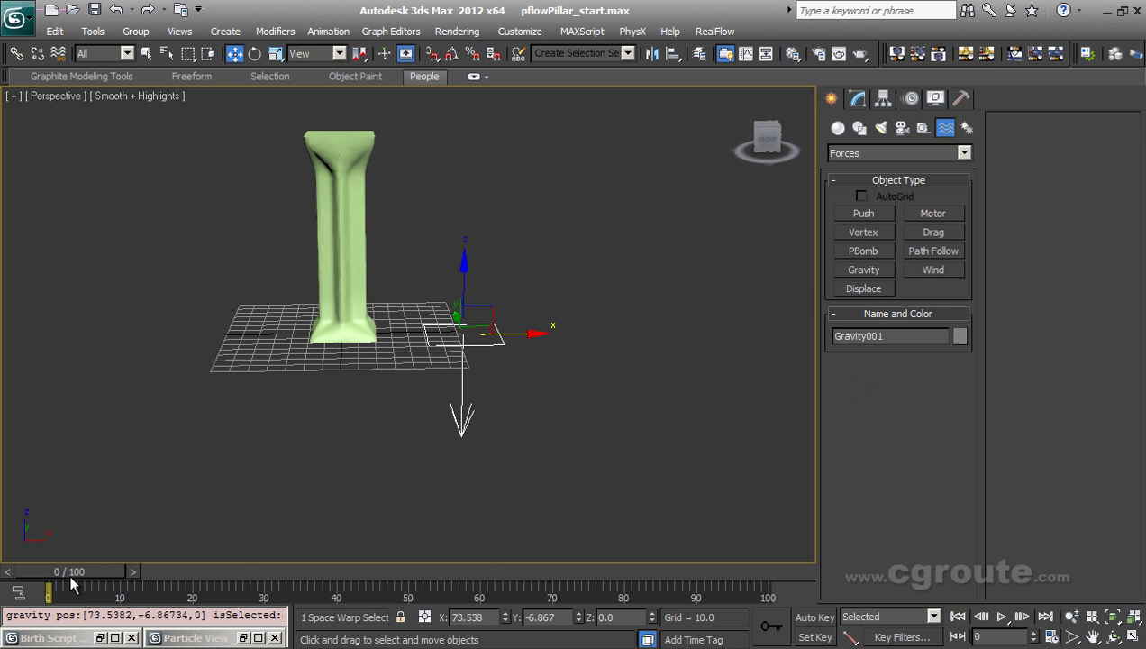
left_click_drag(72, 577, 46, 590)
key("w")
Assign Gravity001 to Event 002's Force operator and preview the fragments falling
left_click(236, 638)
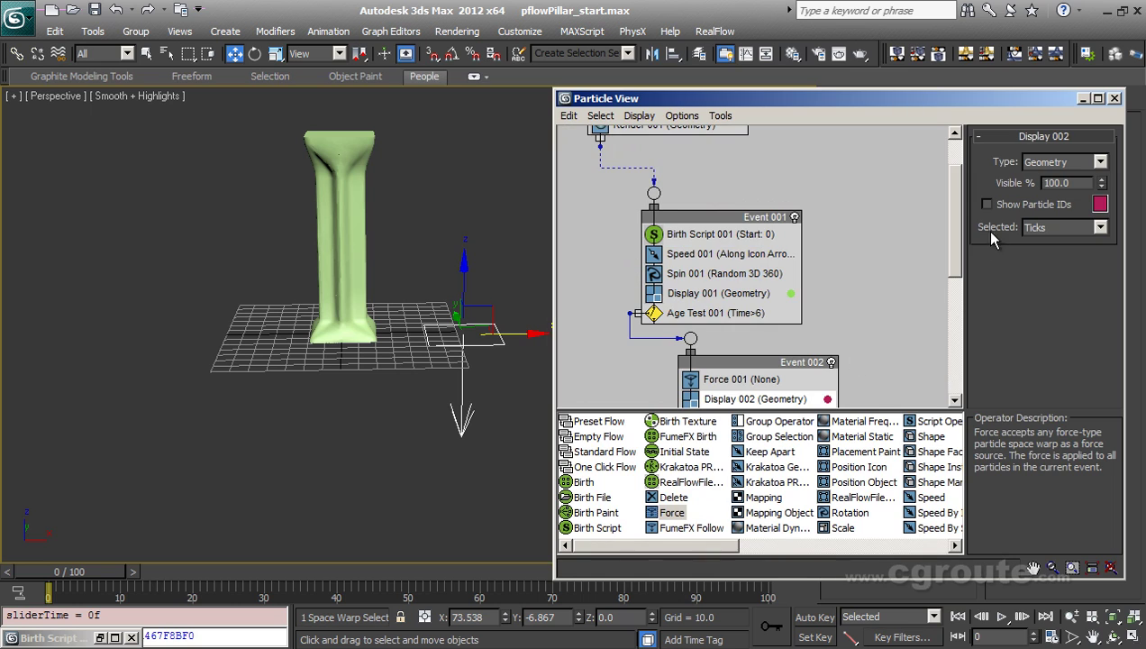
left_click_drag(959, 249, 958, 275)
left_click(754, 302)
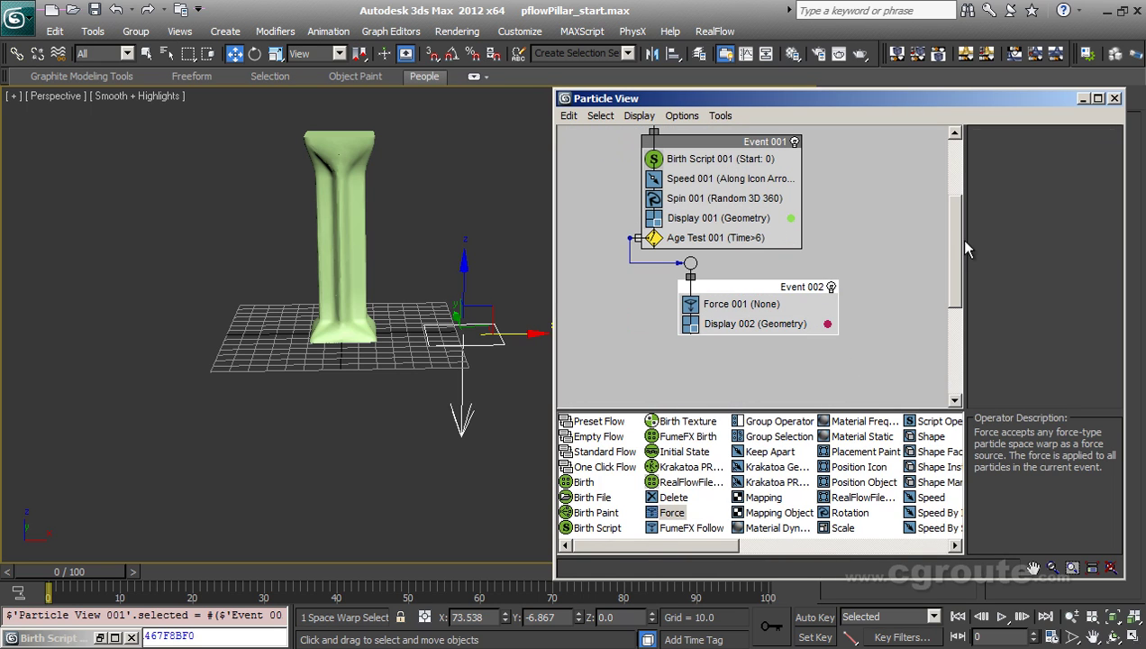
left_click(995, 241)
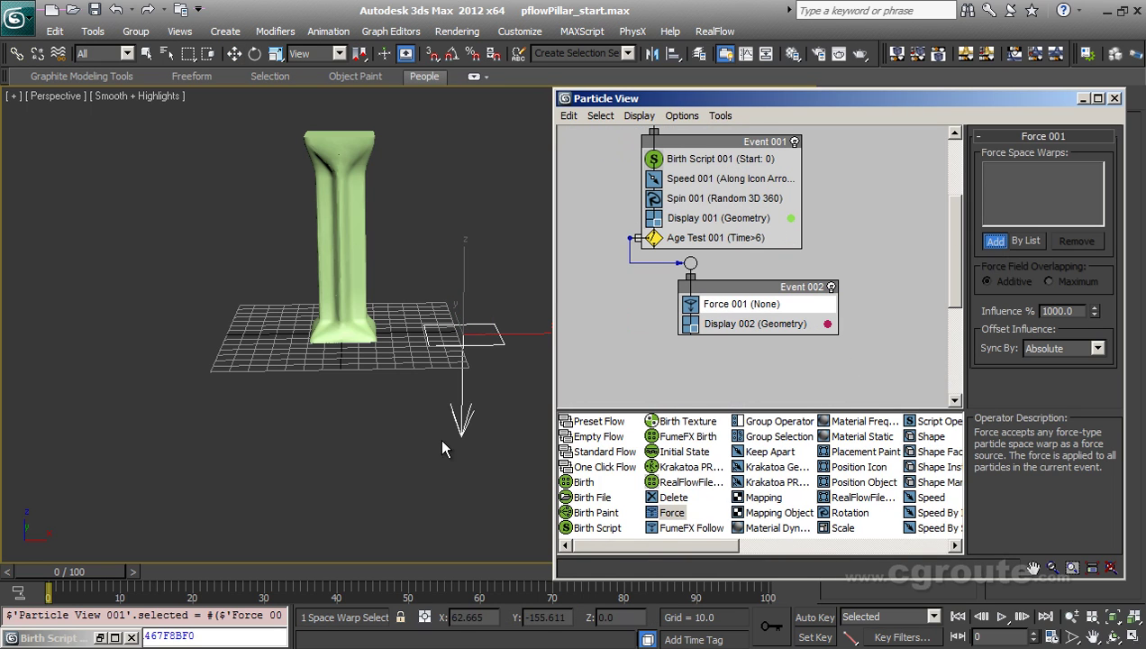
left_click(453, 344)
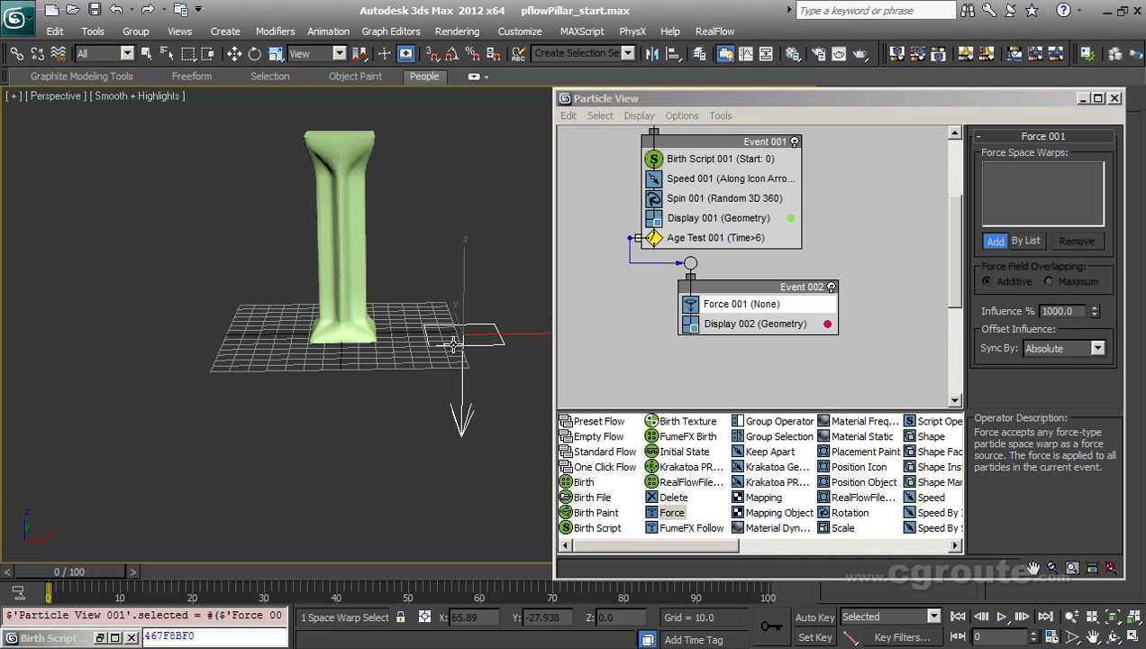
left_click(1082, 97)
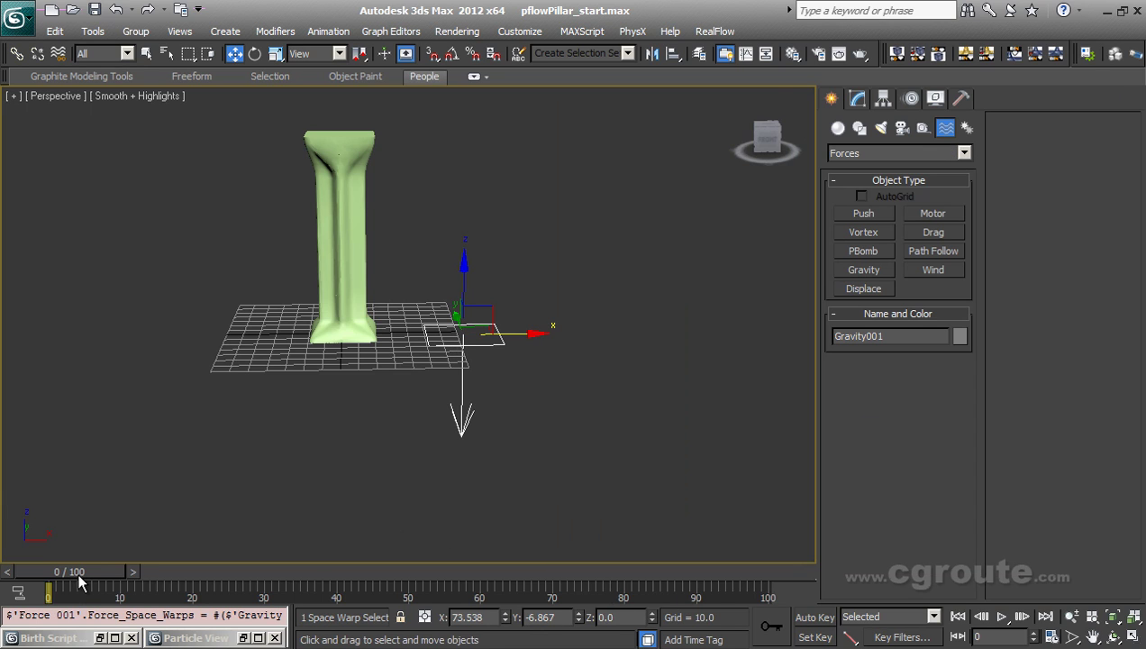
left_click_drag(77, 575, 77, 609)
left_click(958, 617)
key("slash")
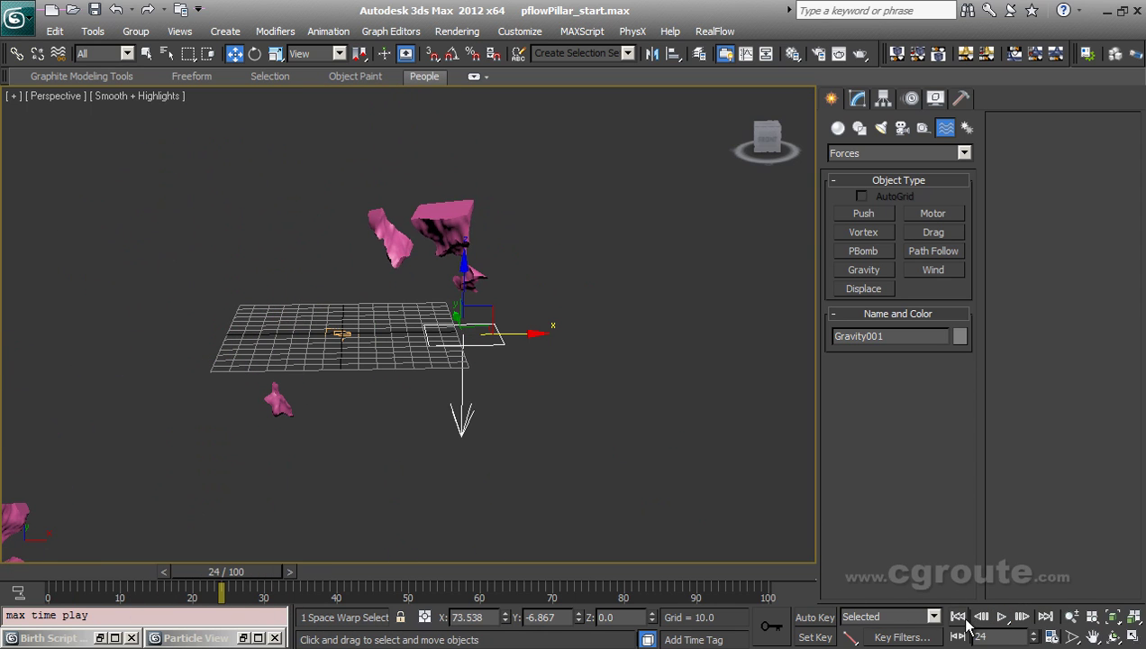
left_click(958, 616)
Lower Speed 001 to 150 with variation 50 and preview the slower fragments
left_click(248, 636)
left_click(712, 180)
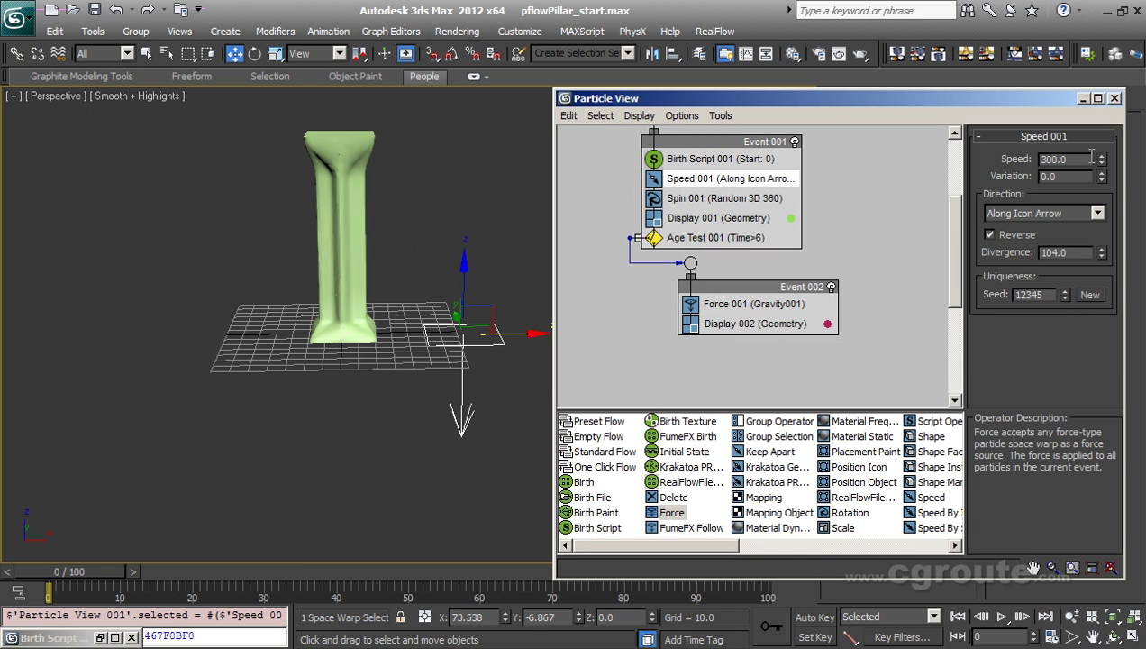
type("150")
key("Return")
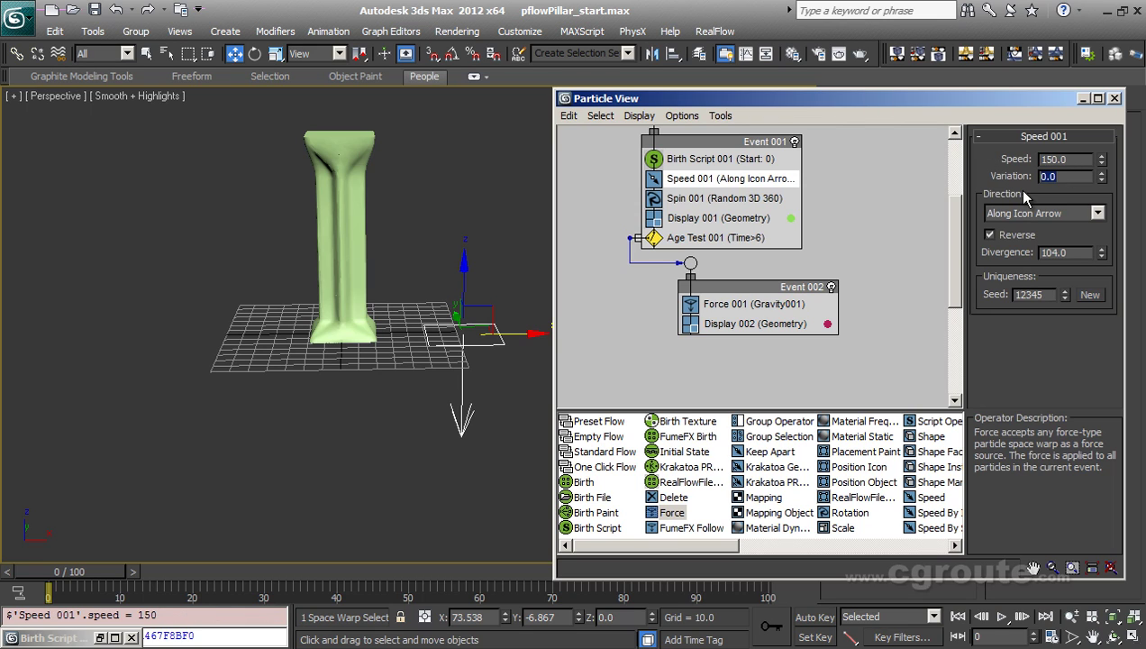
type("50")
key("Return")
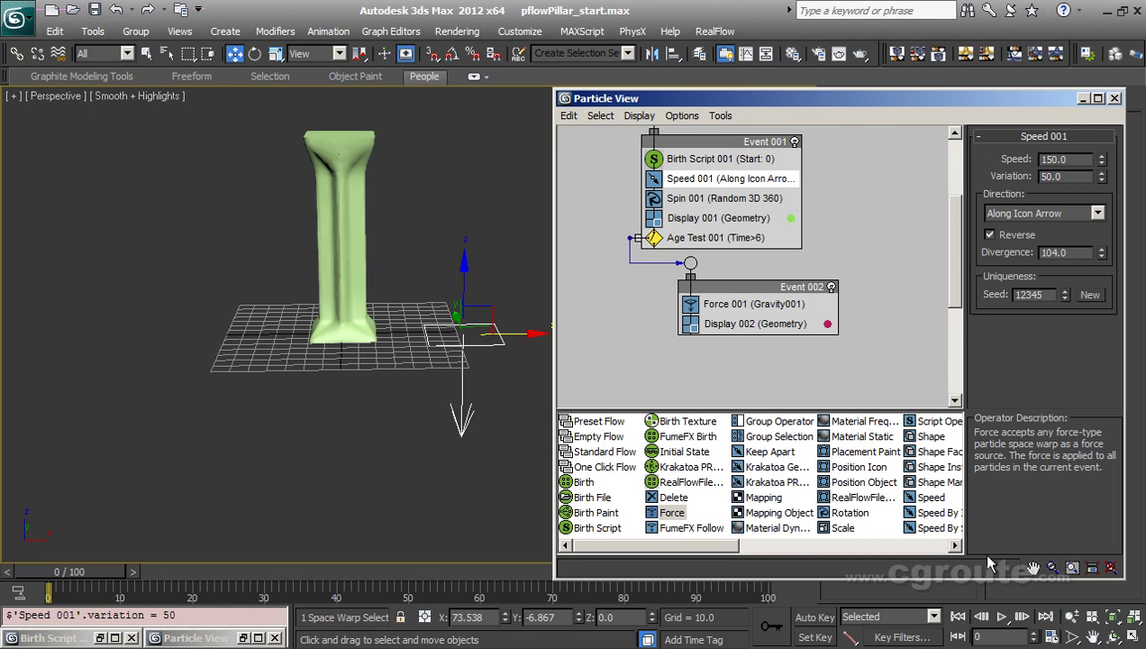
key("6")
left_click(1001, 617)
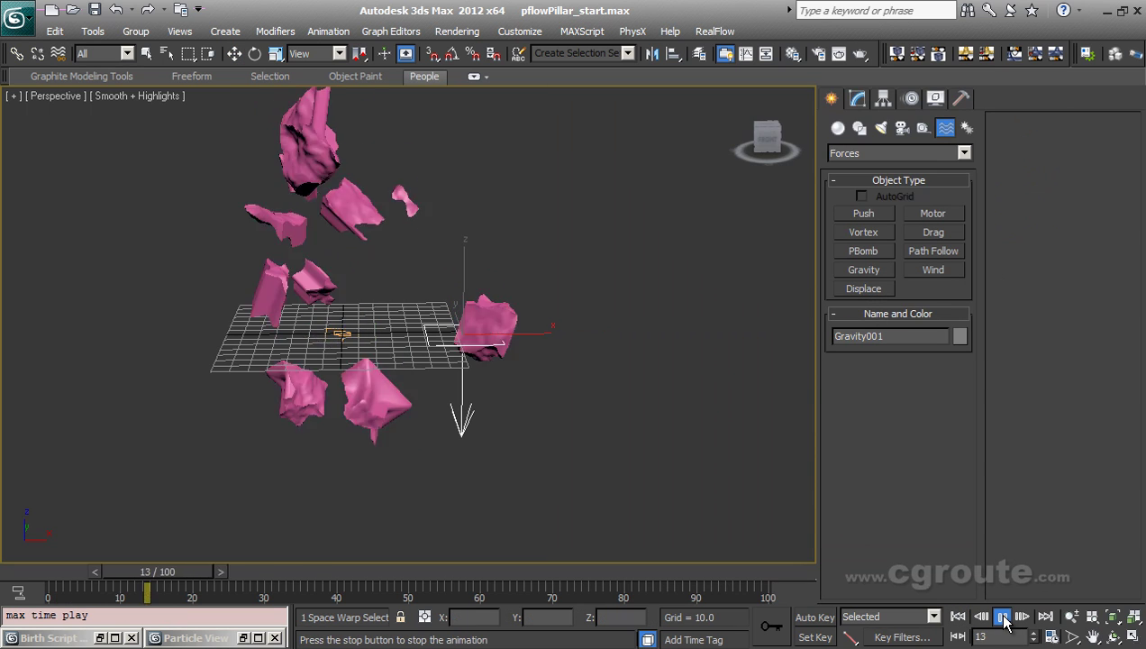
left_click(958, 616)
left_click(1001, 617)
left_click(1001, 617)
Create a planar Deflector space warp across the floor under the pillar
left_click(957, 617)
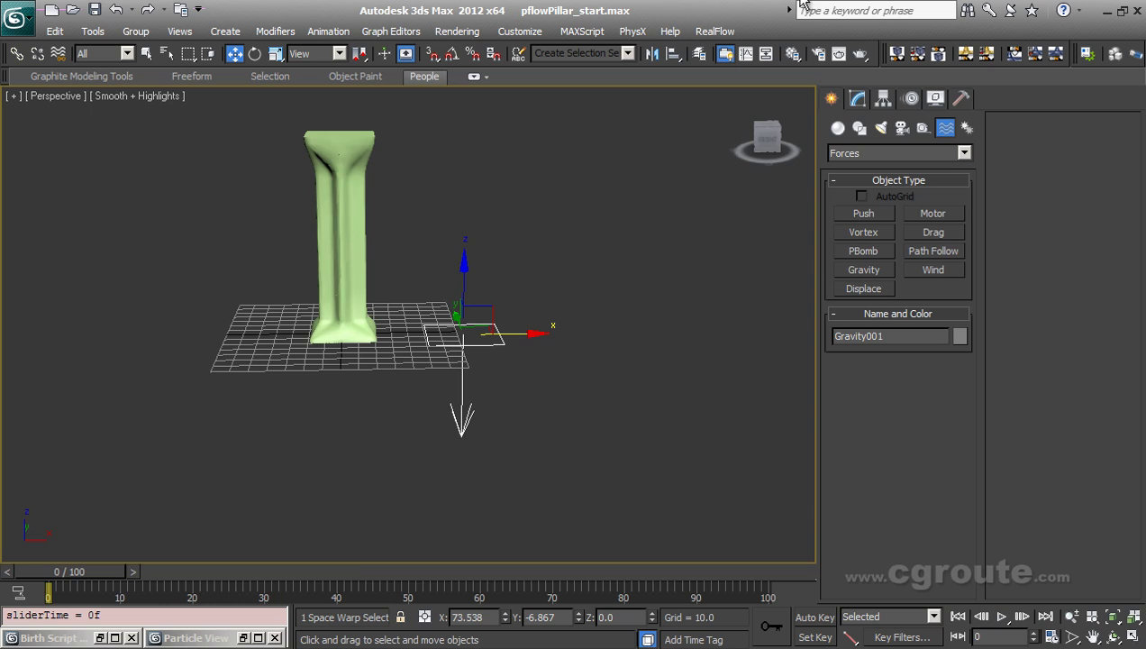
left_click(837, 127)
left_click(879, 153)
left_click(899, 155)
left_click(945, 127)
left_click(898, 153)
left_click(895, 179)
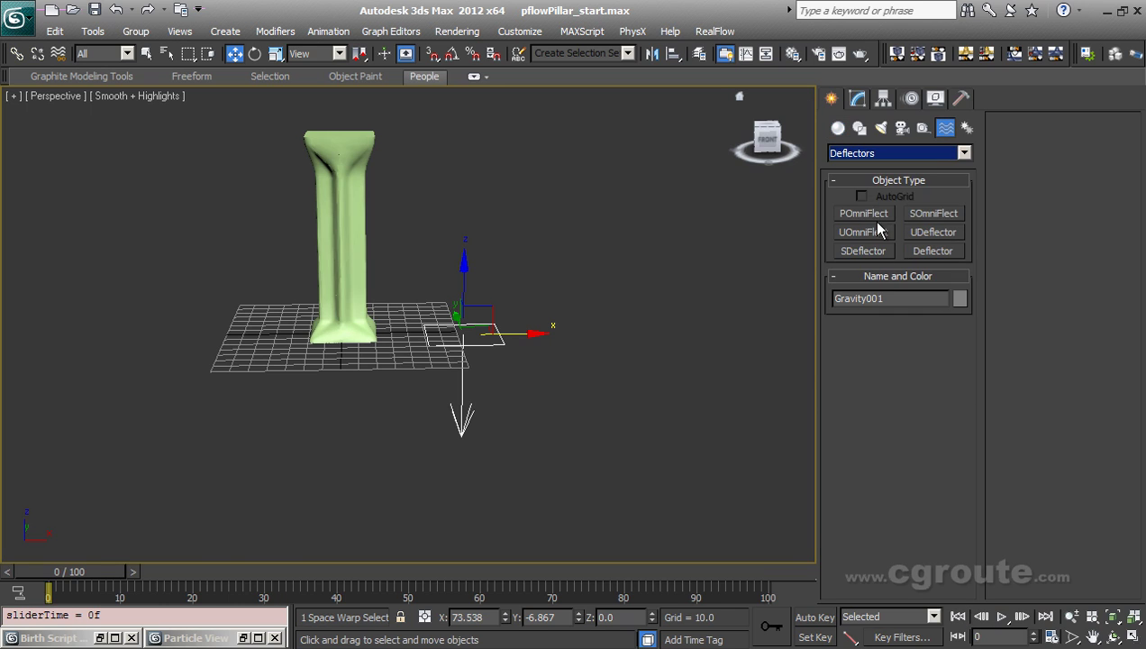
left_click(933, 251)
middle_click_drag(449, 347, 233, 312, "alt")
left_click_drag(150, 286, 781, 501)
right_click(766, 374)
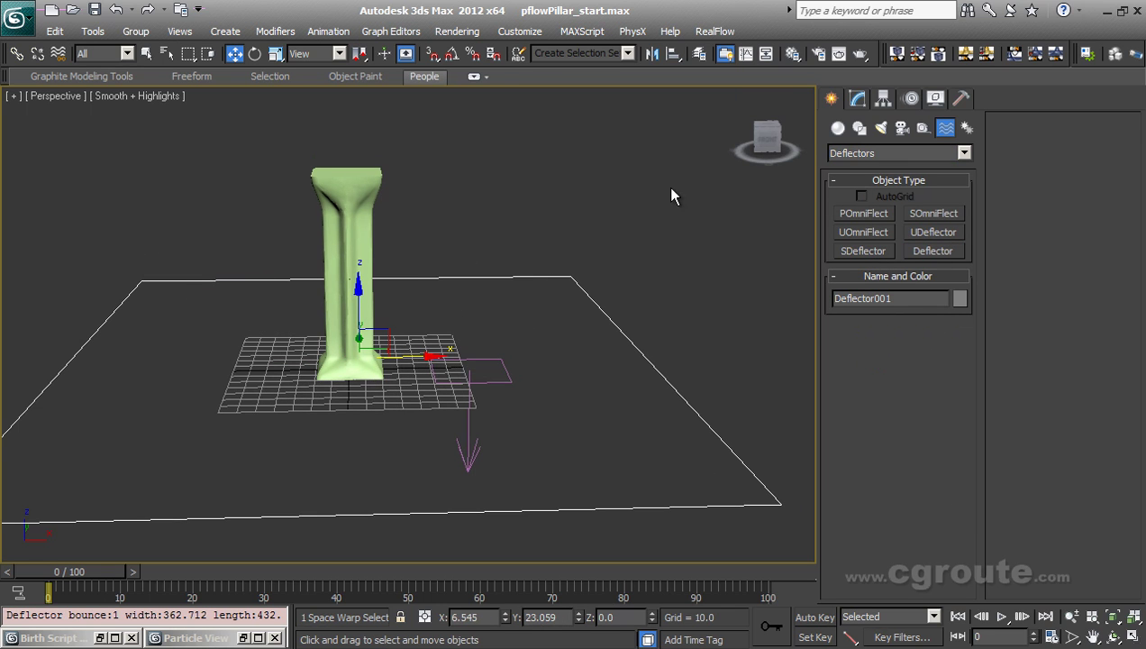
middle_click_drag(459, 471, 431, 515, "alt")
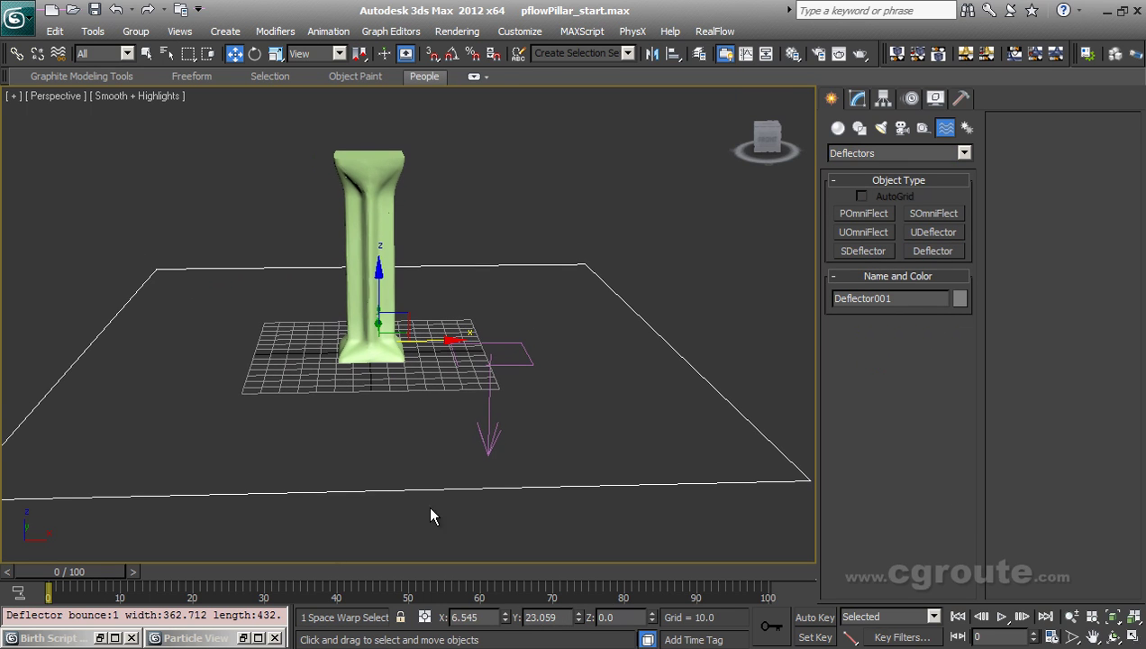
Add a Collision test to Event 002 using Deflector001
left_click(240, 638)
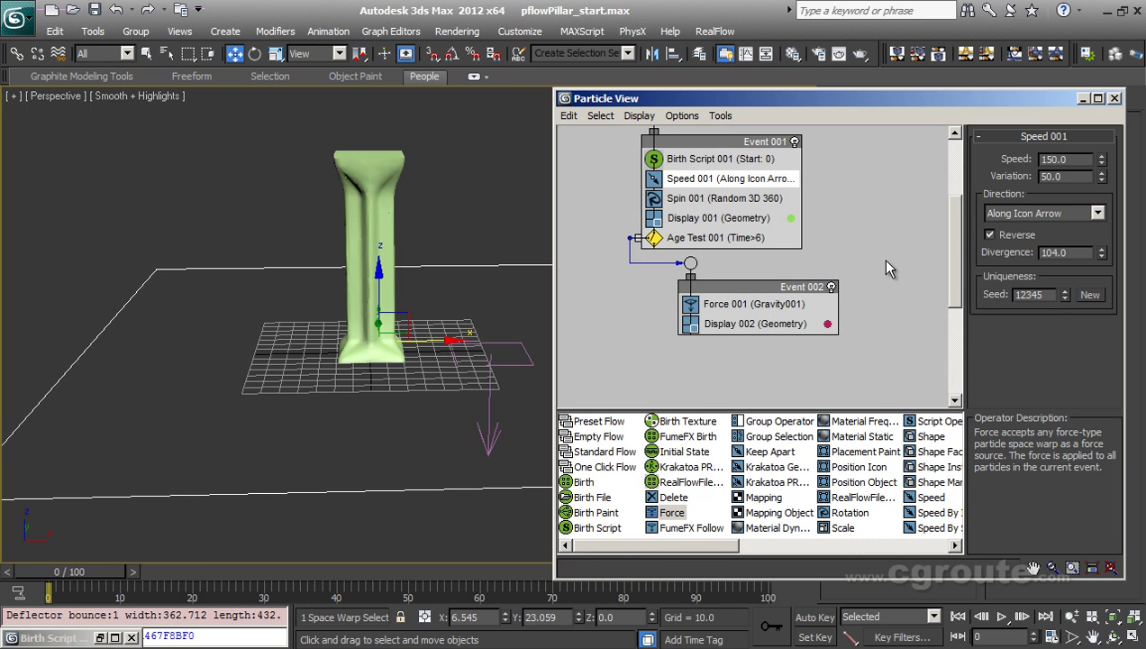
left_click_drag(958, 214, 955, 239)
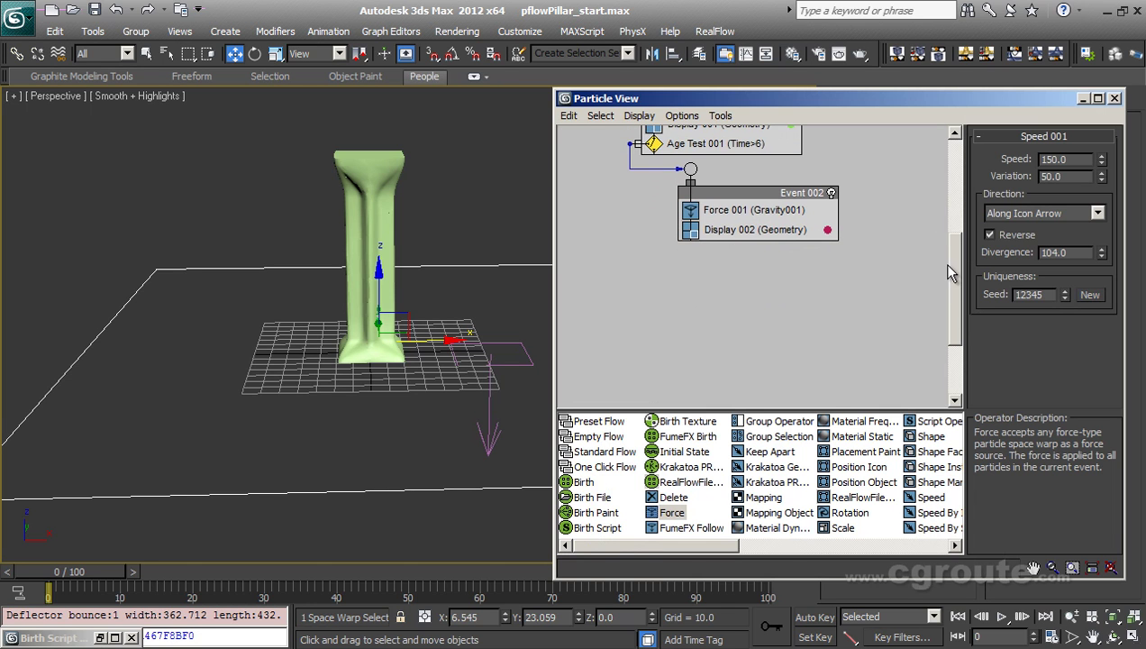
scroll(951, 270, "up", 1)
left_click_drag(708, 553, 828, 553)
left_click_drag(762, 451, 740, 282)
left_click(741, 280)
left_click(991, 216)
left_click(525, 269)
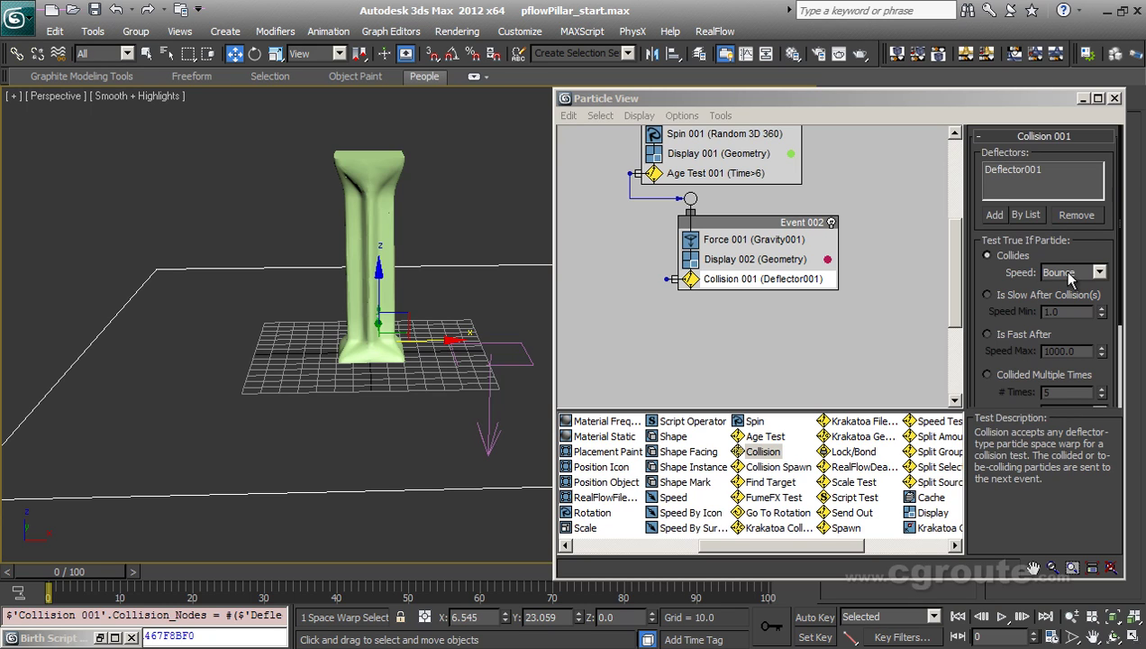
Set the collision to Collides Multiple Times, 3 times, Speed Stop, and preview the shatter
left_click(987, 375)
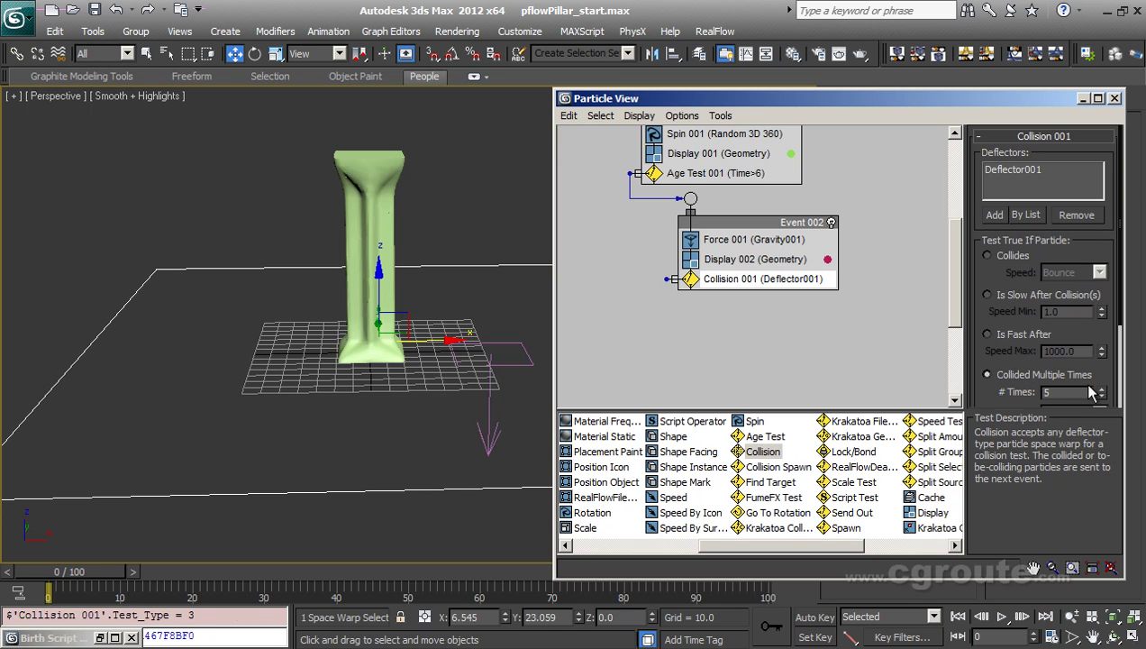
left_click_drag(1094, 390, 1095, 330)
left_click(1101, 332)
left_click(1100, 332)
left_click(1099, 350)
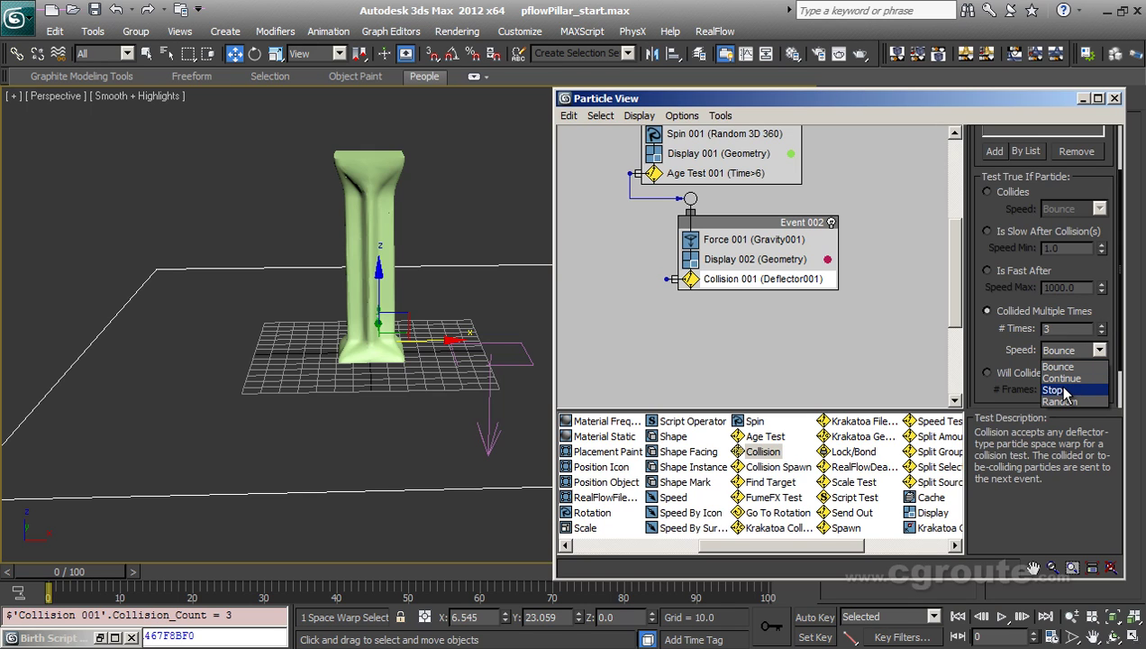
left_click(1056, 390)
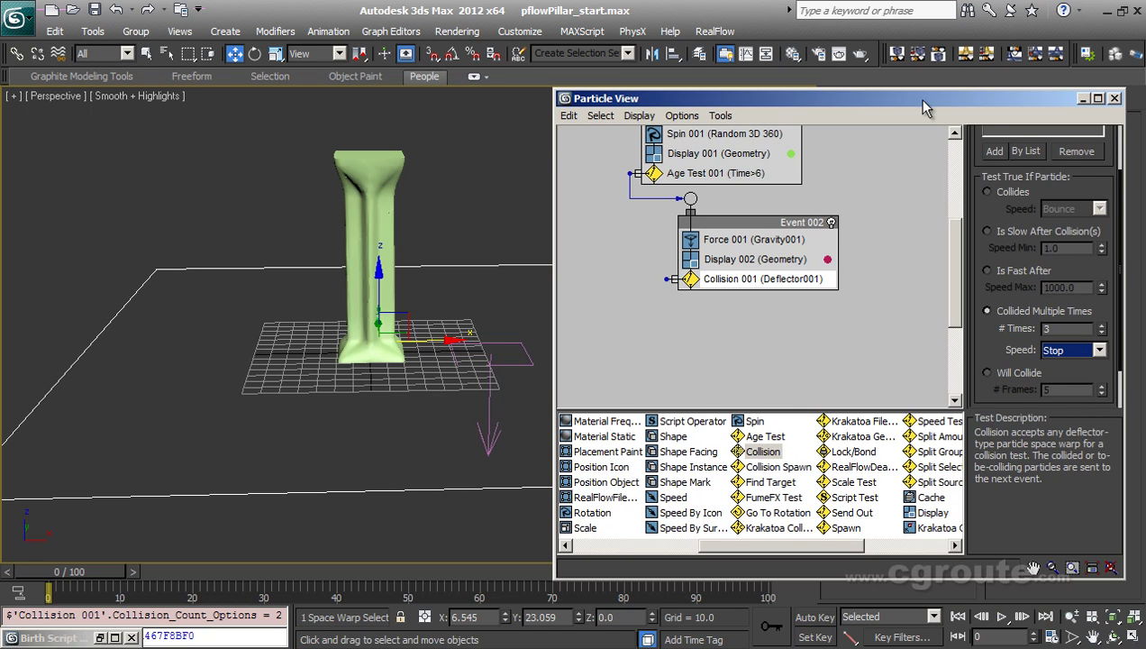
left_click_drag(924, 107, 922, 42)
left_click(958, 617)
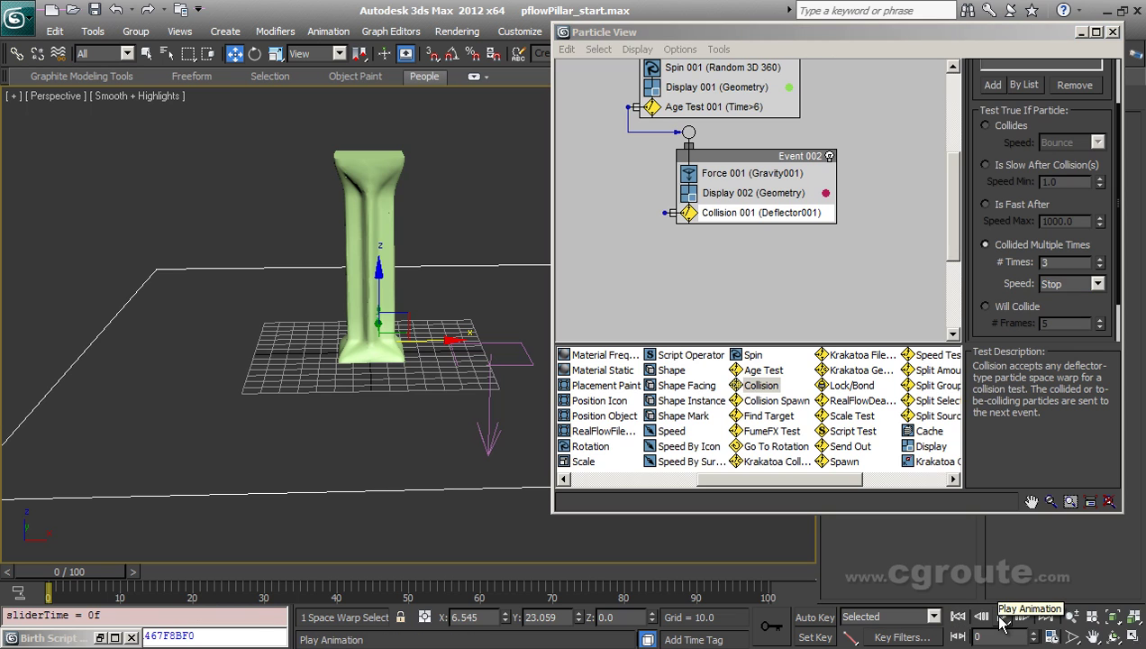
left_click(1001, 617)
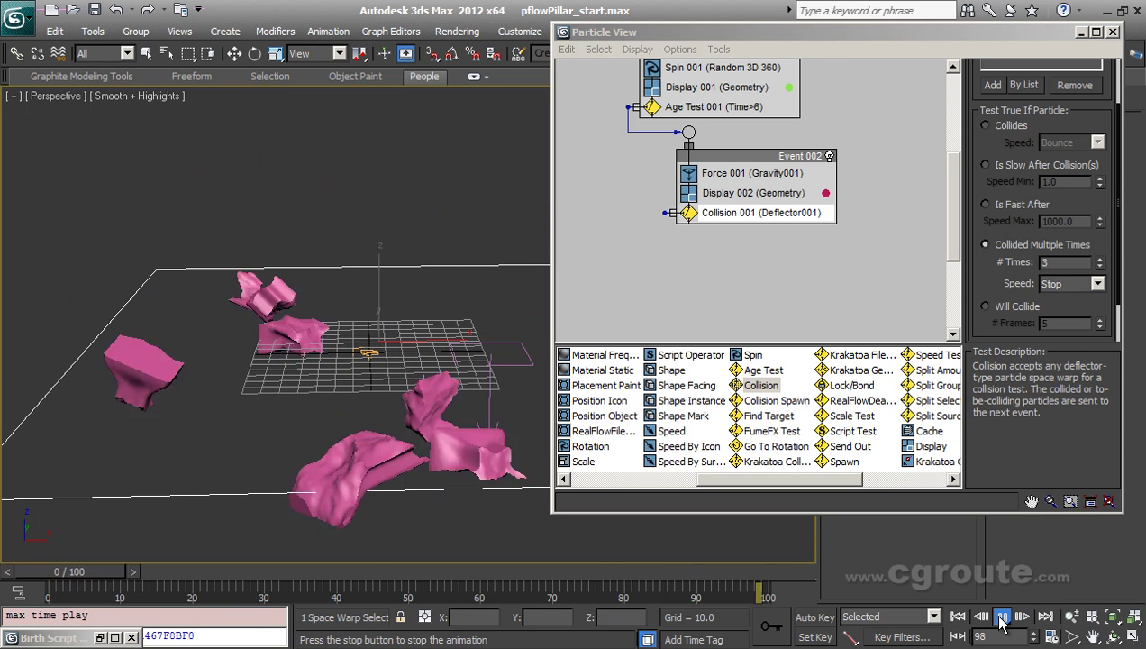
left_click(1001, 618)
Replay the animation from frame 0 to review the landing fragments
left_click(958, 617)
left_click(1001, 617)
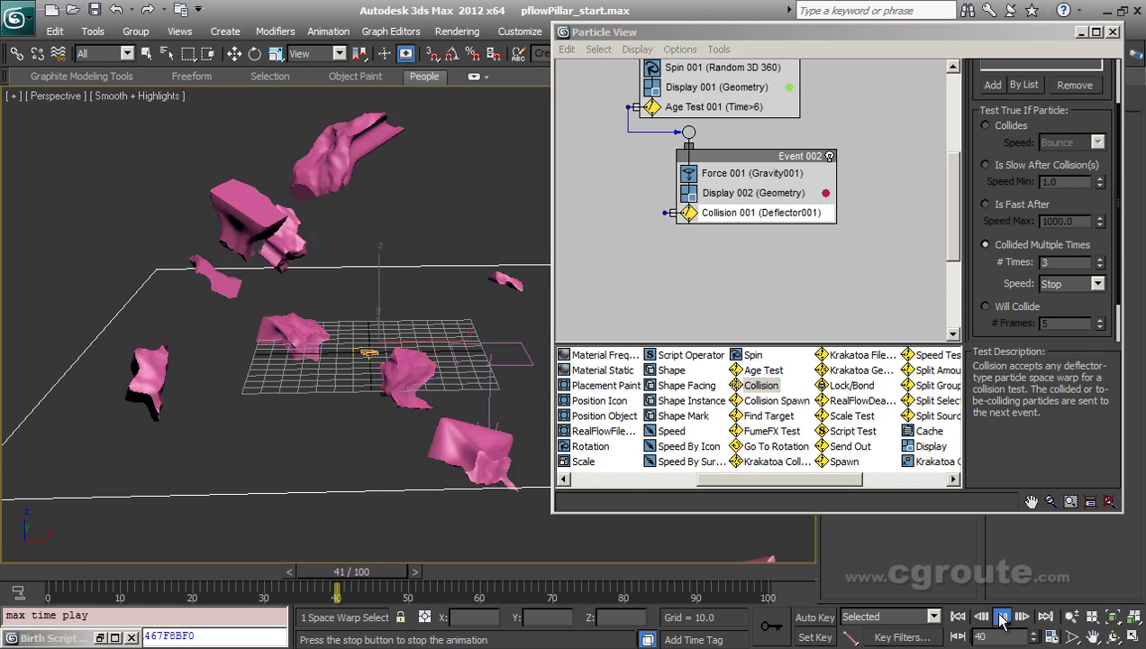
left_click(1001, 617)
left_click(958, 617)
Route Collision 001 into a new Event 003 with Spin 002 at rate 0
left_click_drag(748, 355, 707, 267)
left_click_drag(668, 217, 668, 214)
left_click(766, 308)
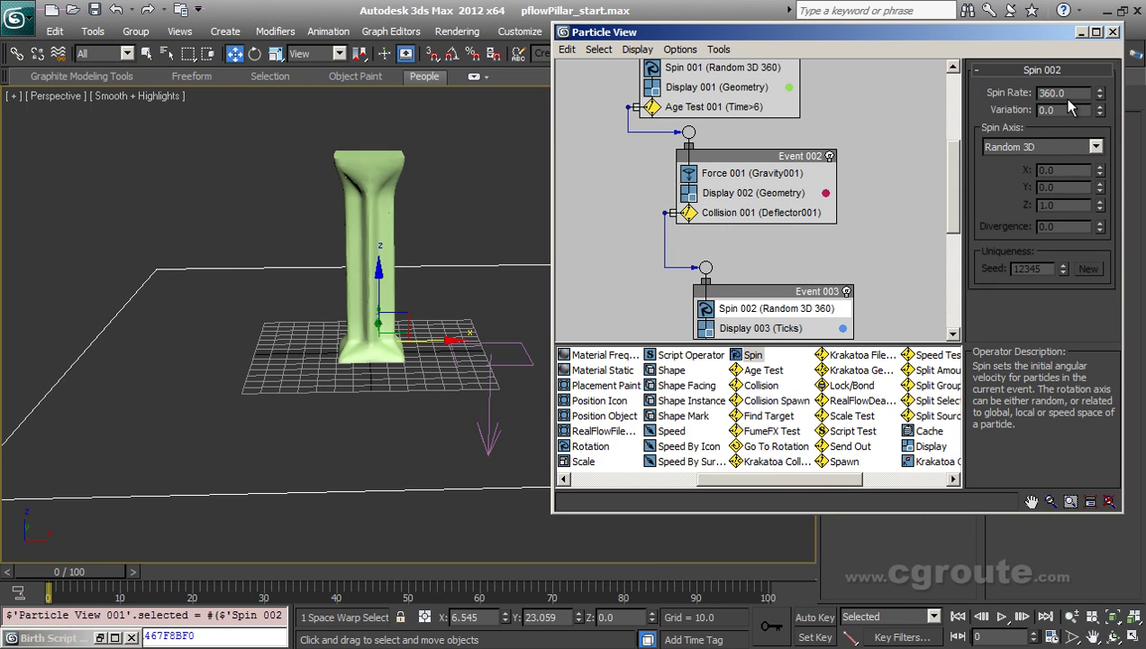
right_click(1097, 97)
left_click(1082, 32)
left_click(711, 334)
Give Deflector001 a Bounce of 0.2 and Friction of 20
left_click(736, 408)
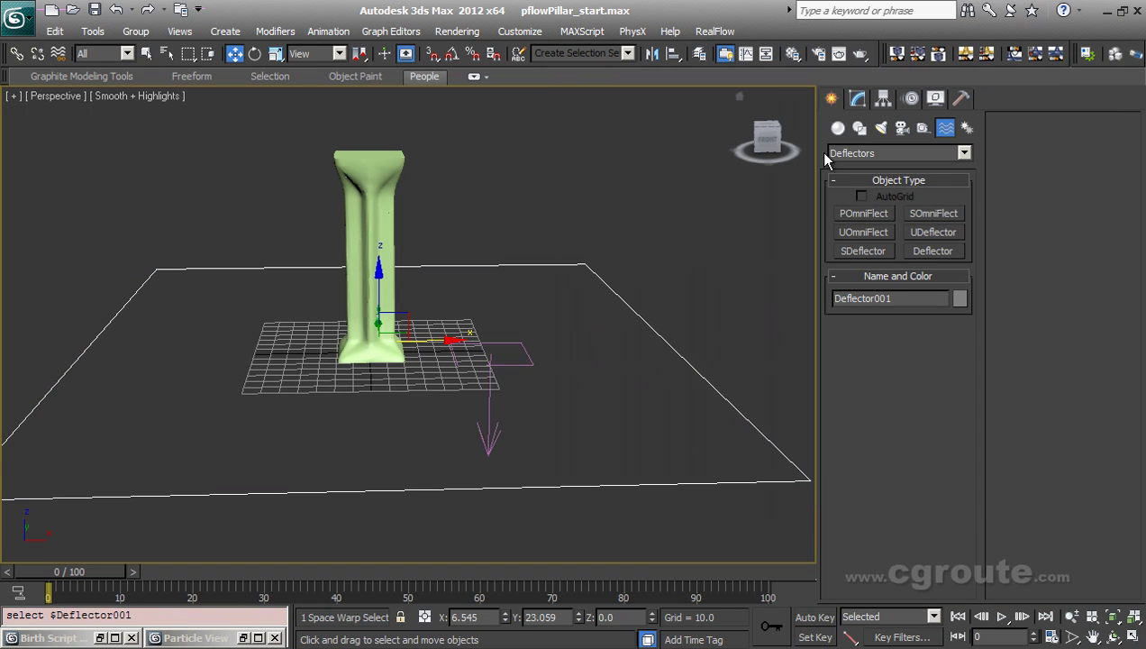
left_click(858, 98)
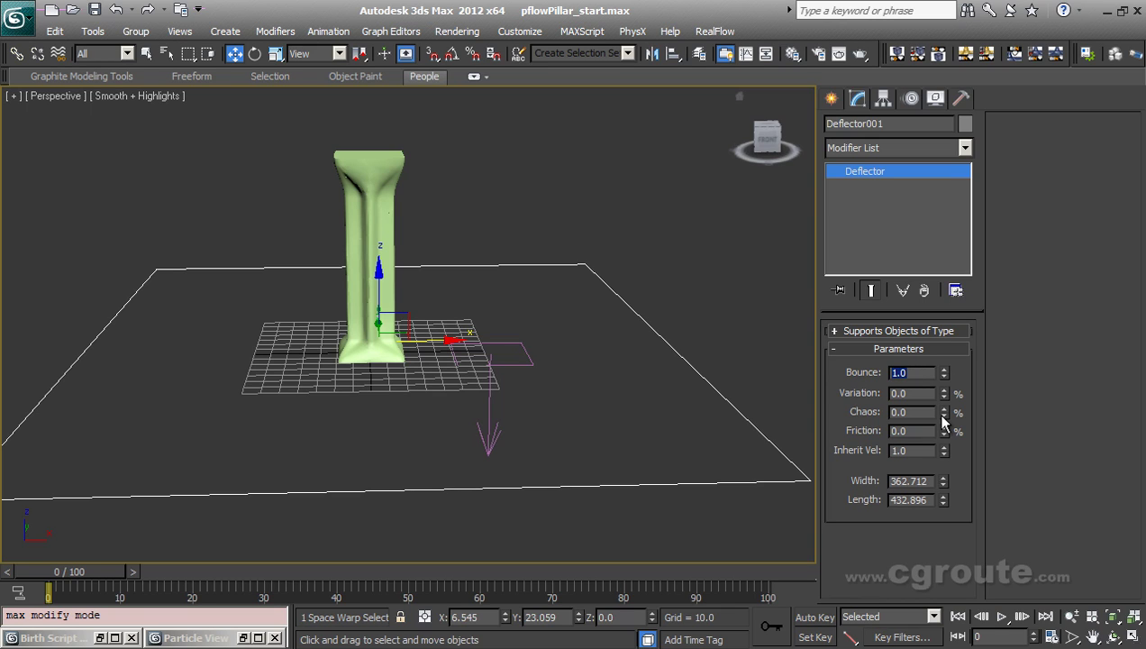
type("0.2")
key("Return")
left_click_drag(921, 431, 847, 439)
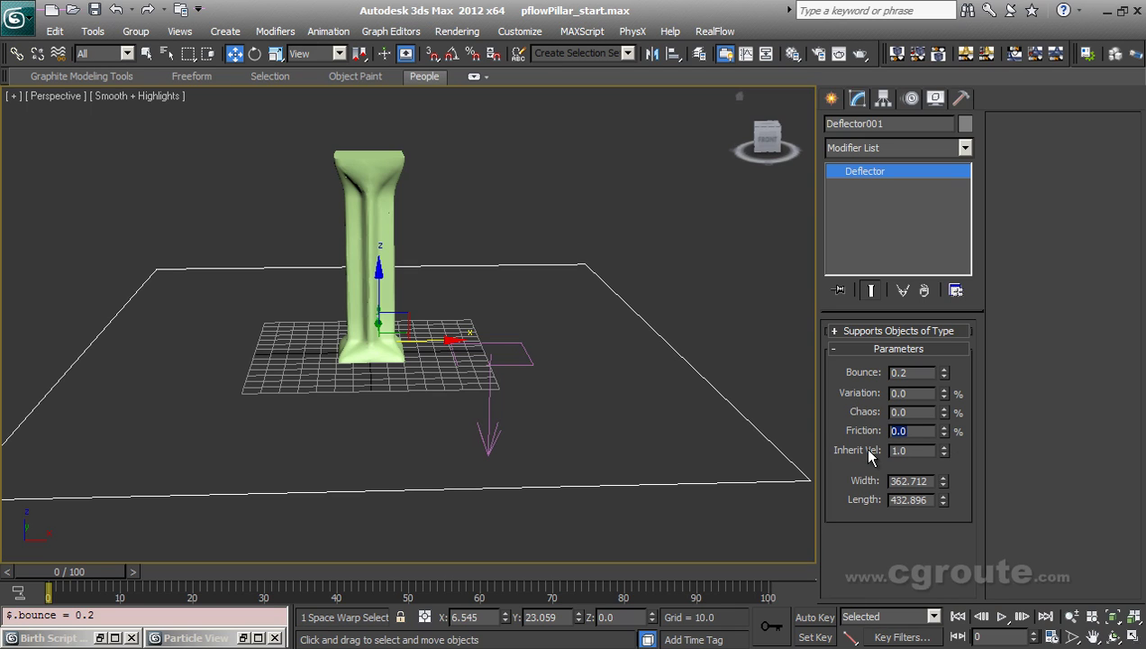
type("20")
key("Return")
Preview the debris falling and bouncing from frame 0
left_click(958, 617)
left_click(1001, 617)
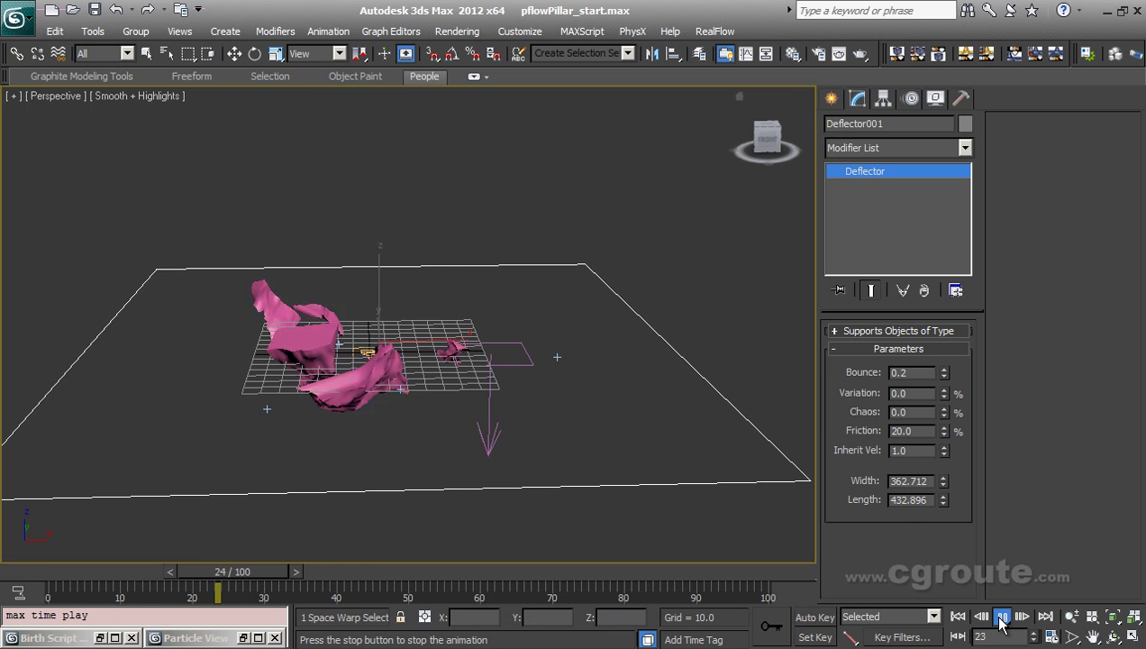
left_click(1001, 617)
left_click(957, 617)
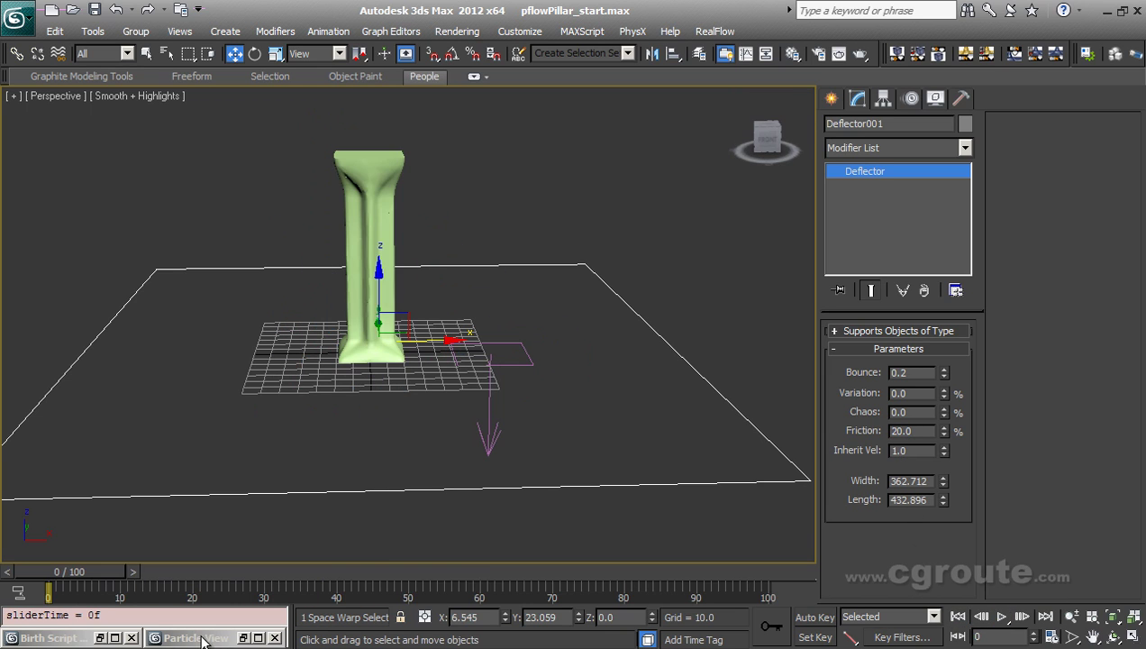
Set Display 003 in Event 003 to show particles as Geometry
left_click(259, 638)
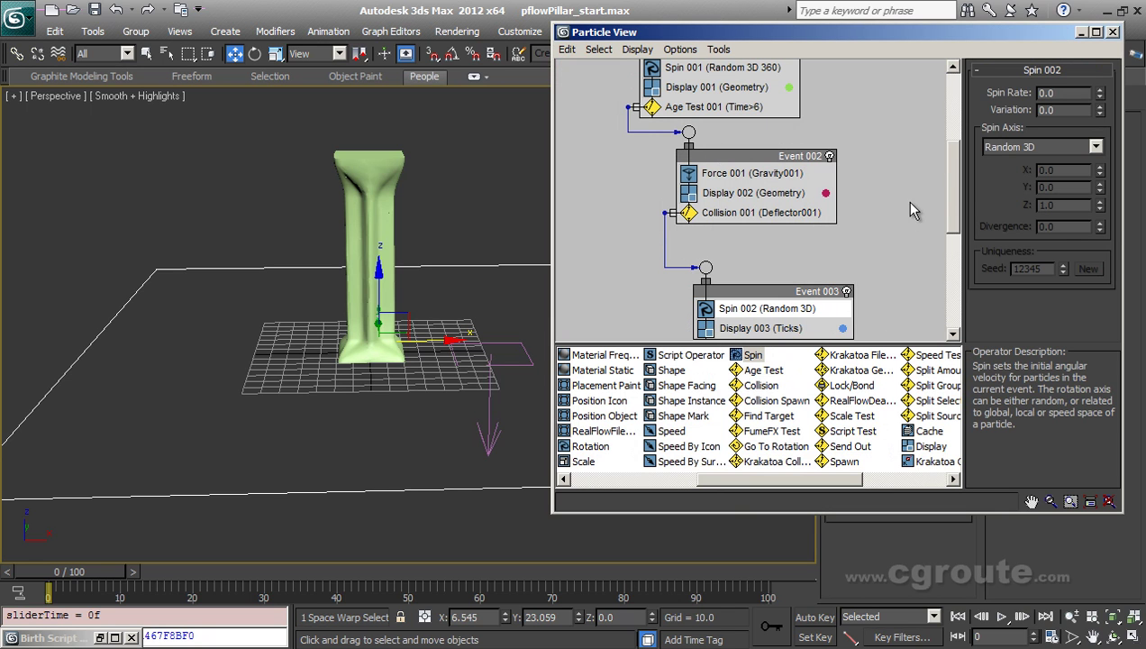
scroll(959, 183, "down", 2)
left_click(760, 265)
left_click(1062, 95)
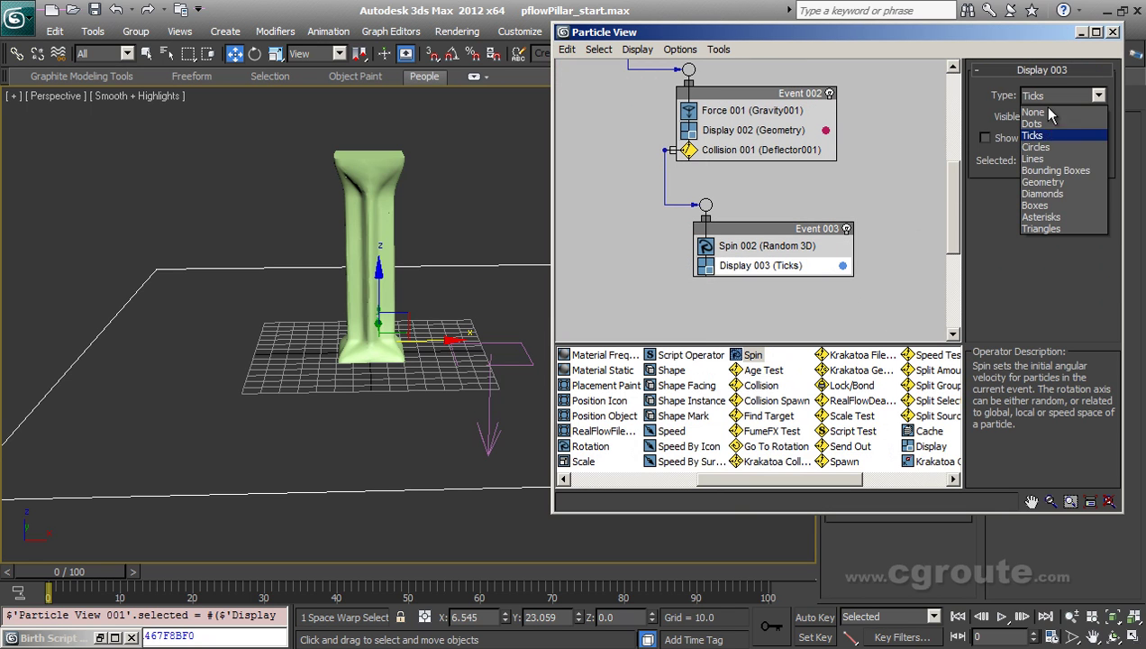
left_click(1060, 183)
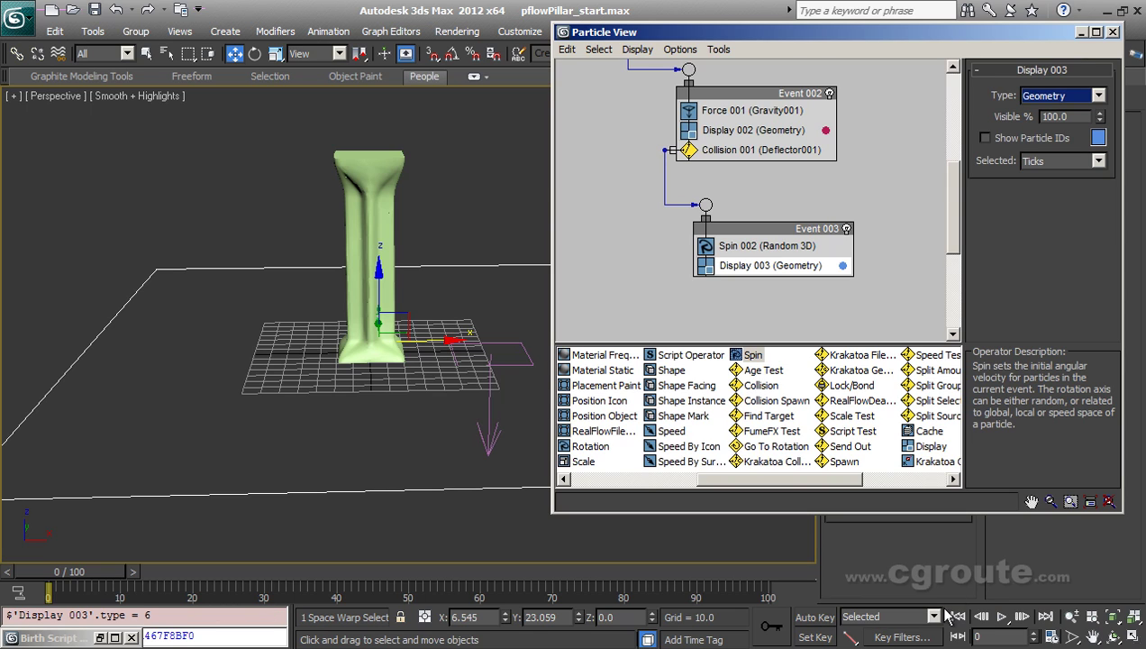
Replace Display 002 and Display 003 with instances of Display 001
scroll(946, 158, "up", 4)
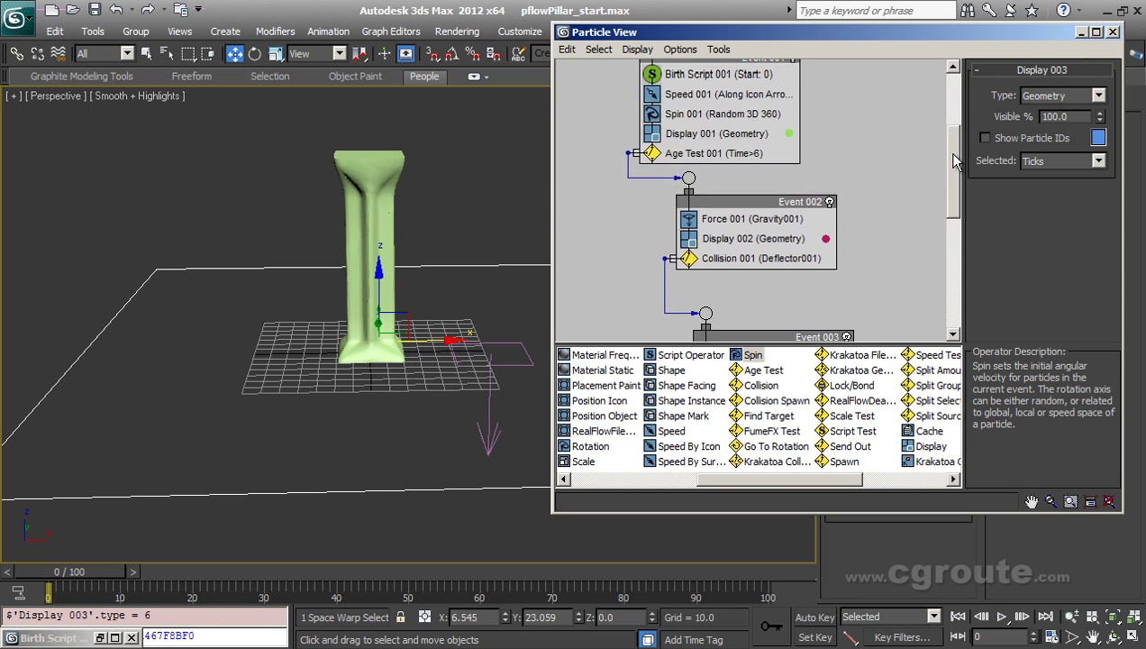
left_click(746, 142)
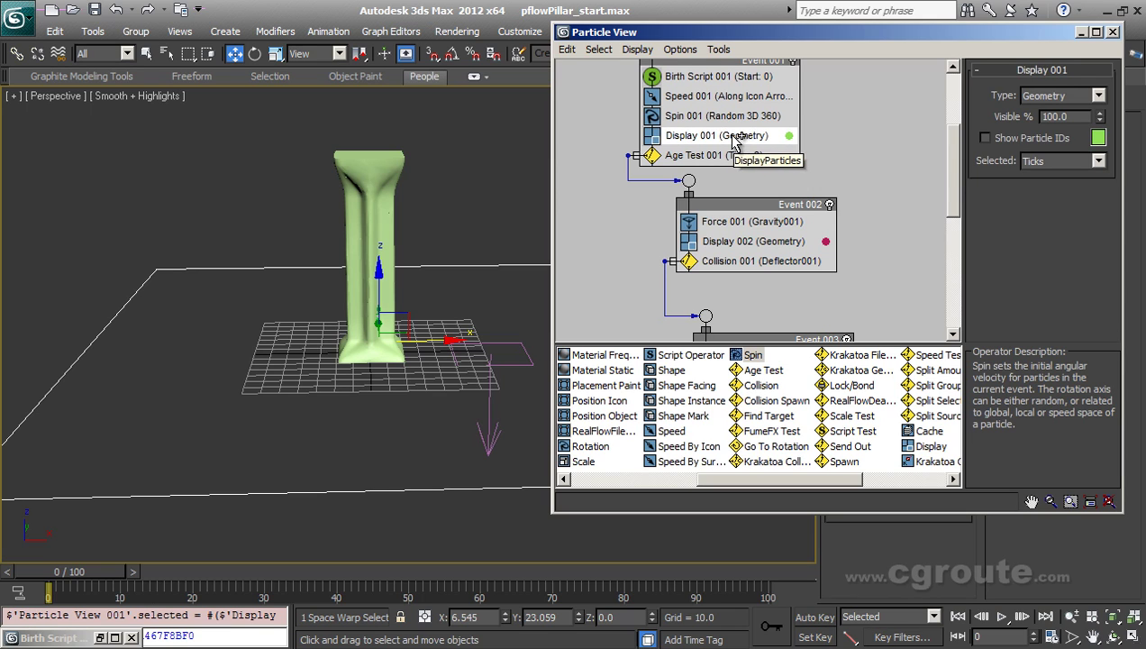
mouse_move(732, 139)
left_mouse_down()
mouse_move(757, 243)
mouse_move(744, 245)
mouse_move(762, 241)
mouse_move(748, 135)
mouse_move(757, 246)
left_mouse_up()
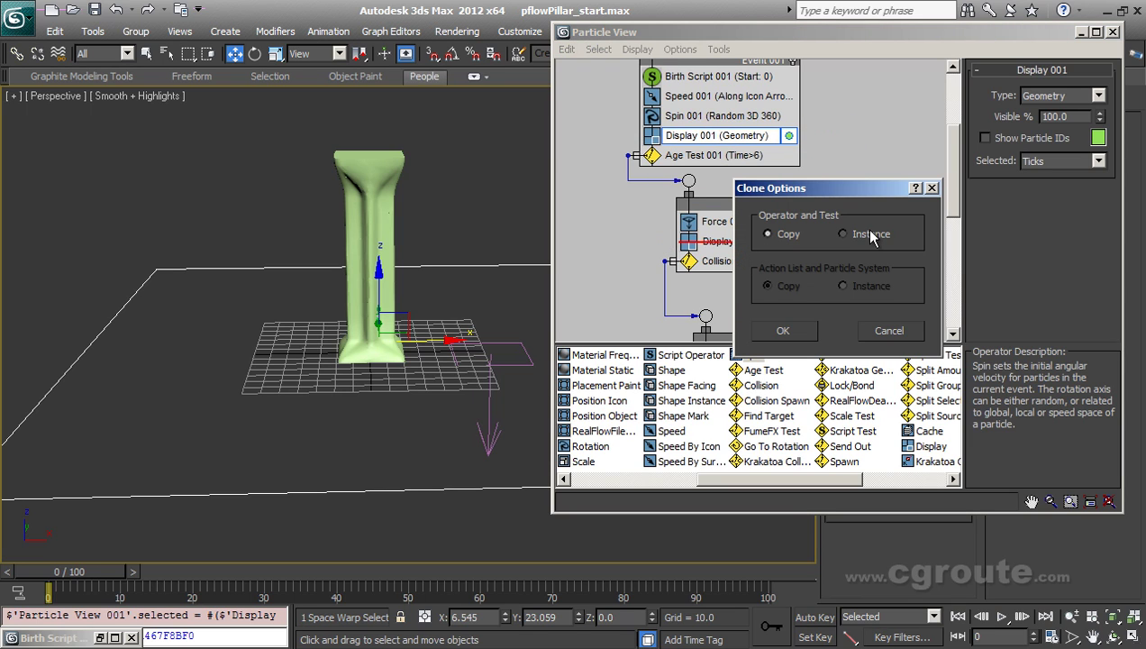
left_click(809, 331)
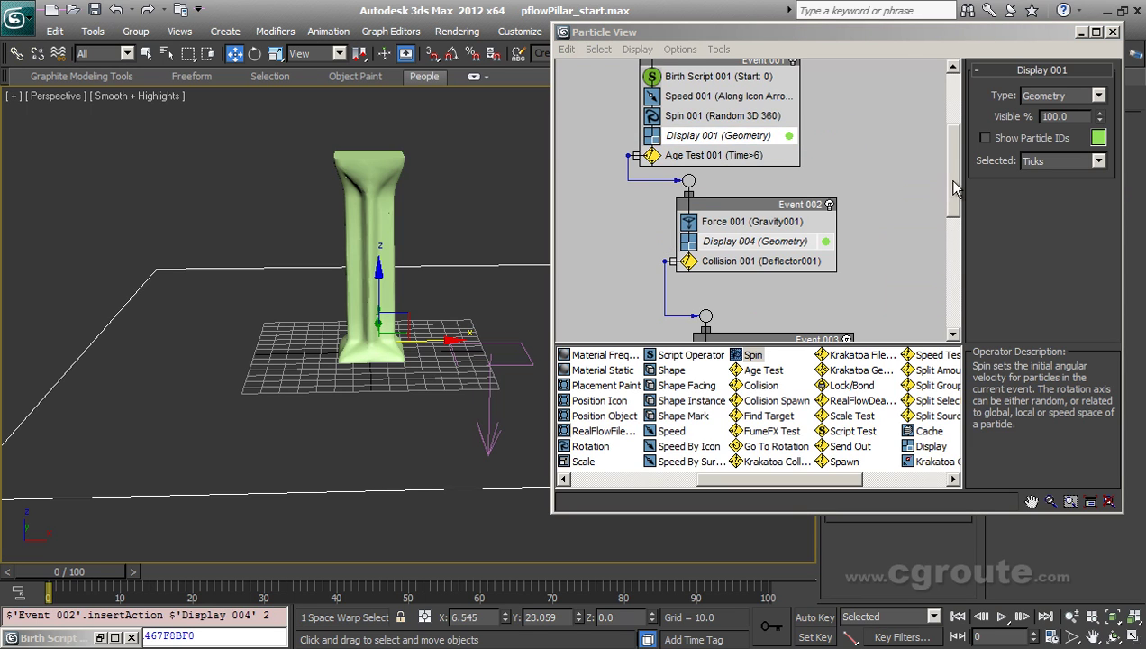
scroll(958, 184, "down", 3)
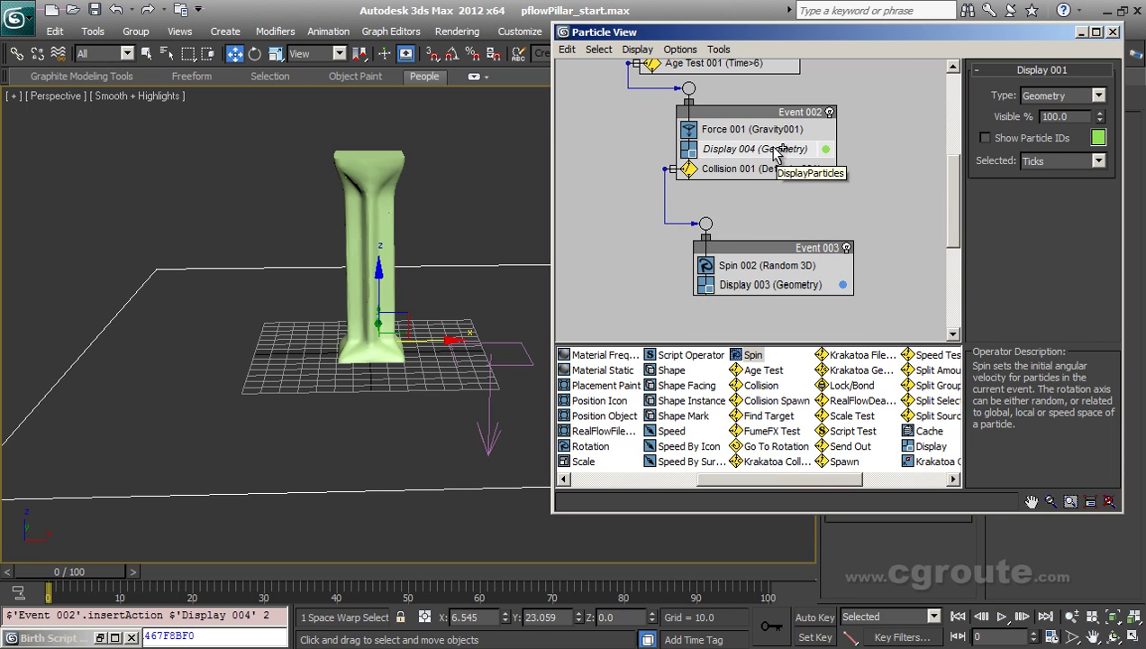
left_click_drag(770, 151, 787, 286)
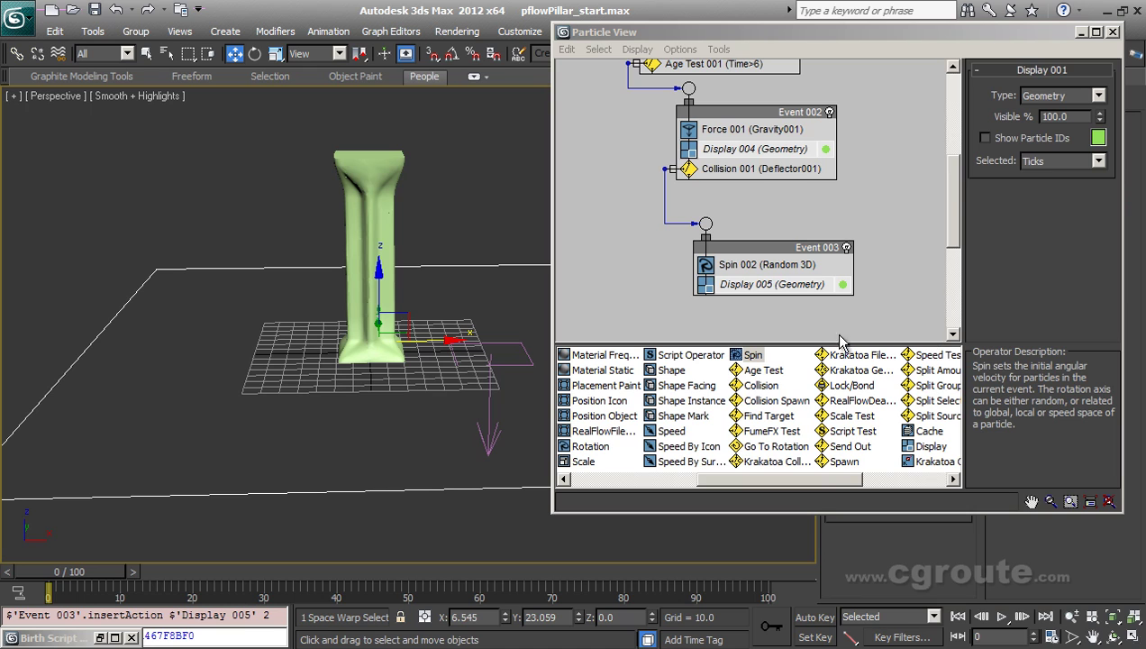
Play the animation from frame 0 three times to watch the green fragments settle
left_click(957, 616)
left_click(1002, 617)
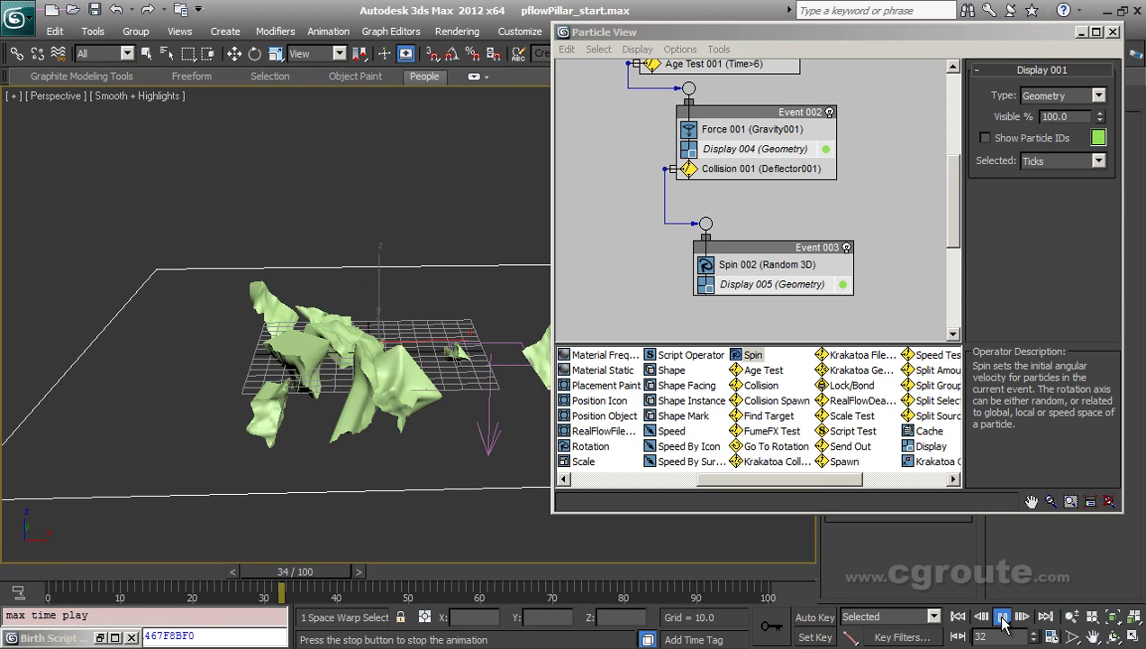
left_click(1002, 617)
left_click(957, 616)
left_click(1002, 618)
left_click(1002, 617)
left_click(957, 616)
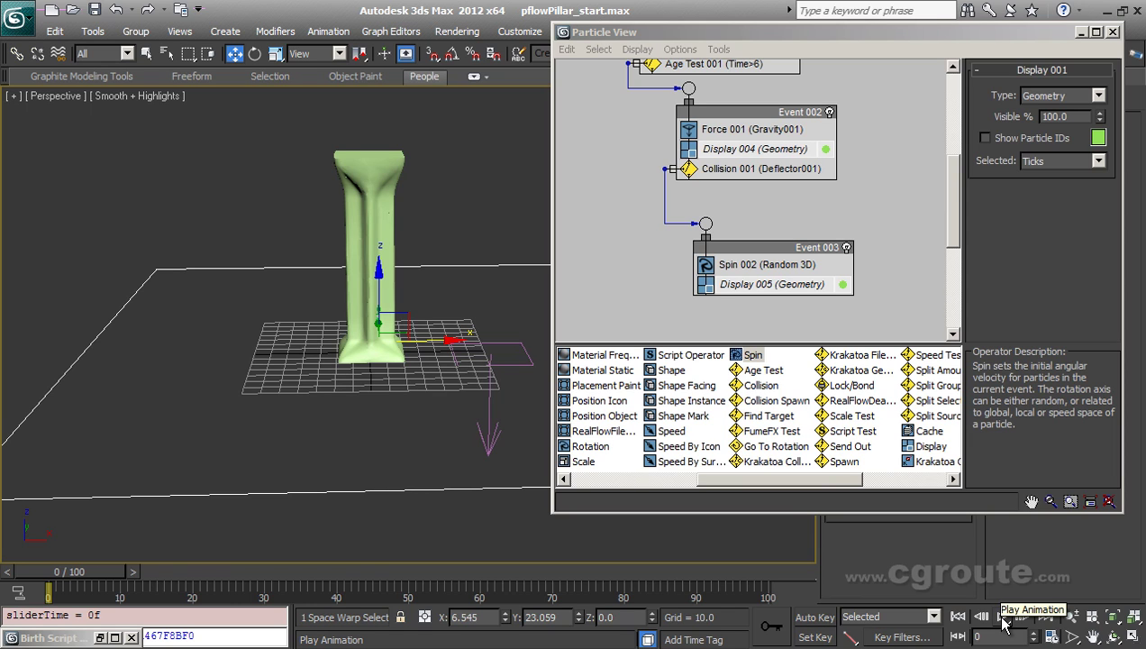
left_click(1003, 619)
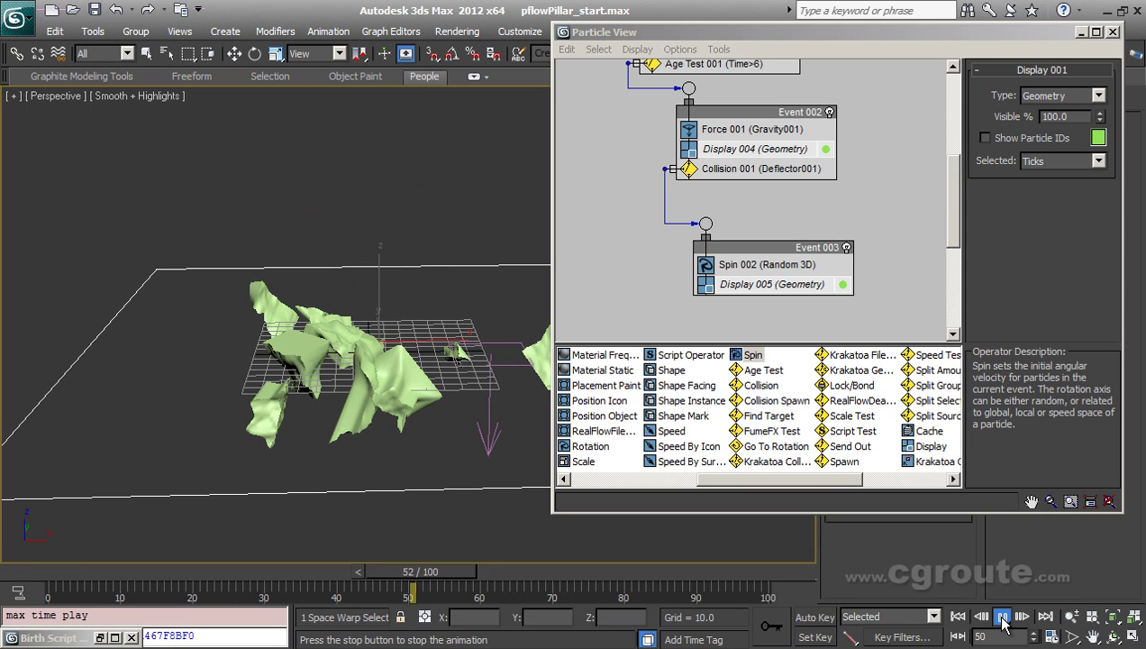
left_click(1003, 618)
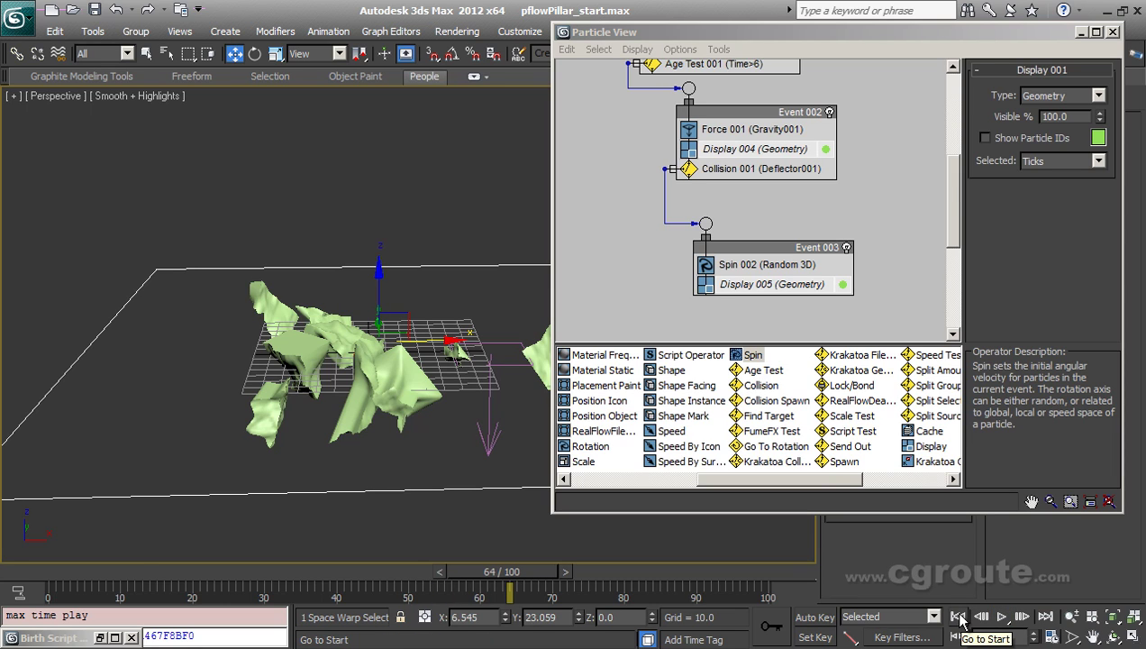
left_click(958, 618)
Reposition Particle View, view Birth Script 001's settings in Event 001, then close the editor
left_click_drag(1077, 30, 999, 77)
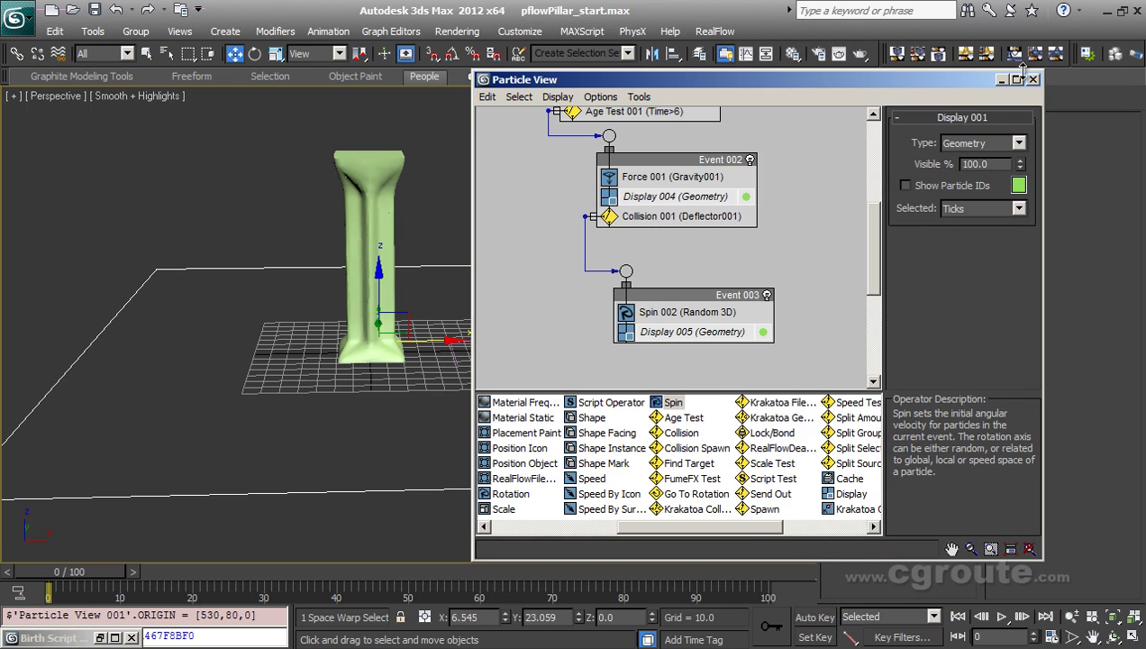
left_click_drag(874, 228, 874, 149)
left_click(665, 209)
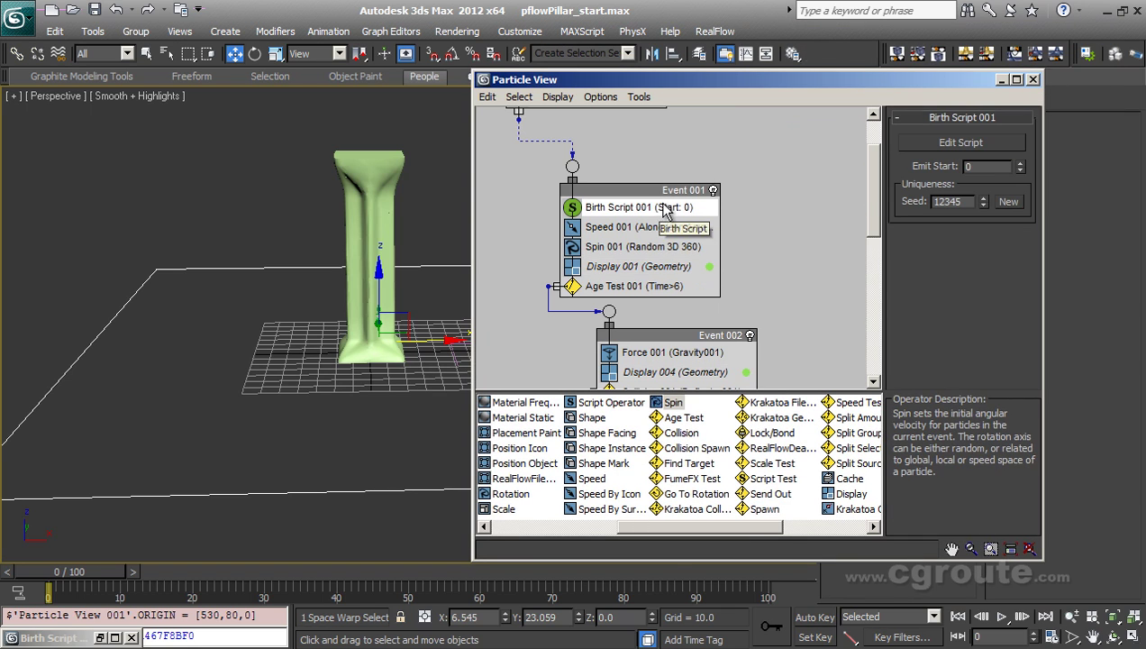
left_click(1034, 80)
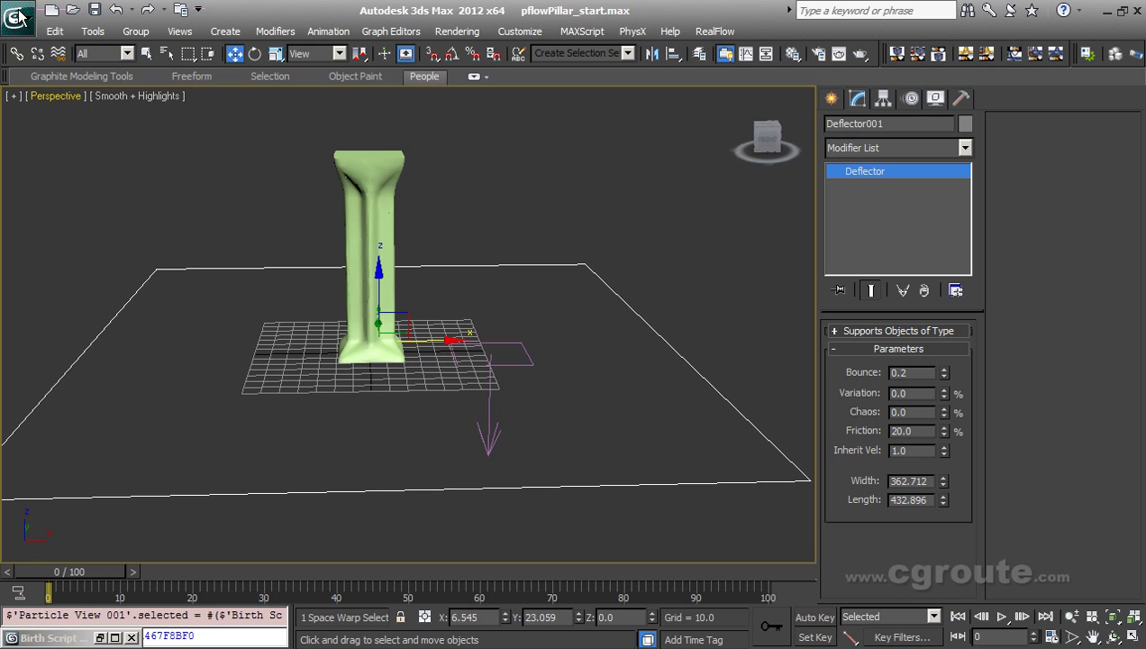
Reopen pflowPillar_start.max from Recent Documents, discarding unsaved changes
left_click(15, 17)
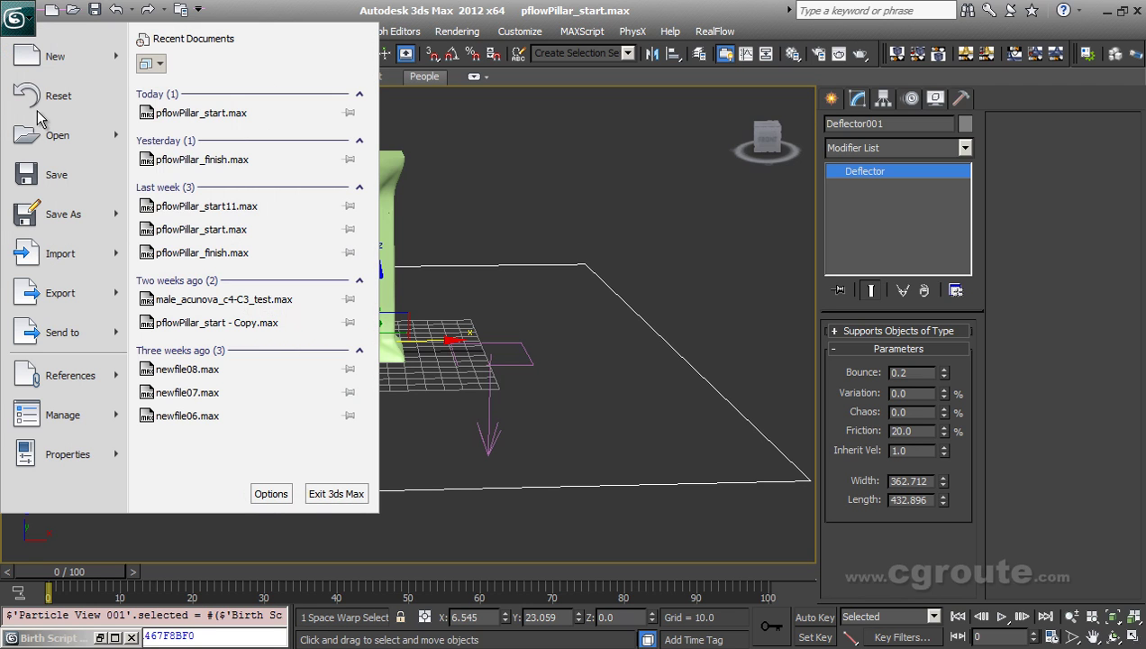
left_click(246, 114)
left_click(572, 386)
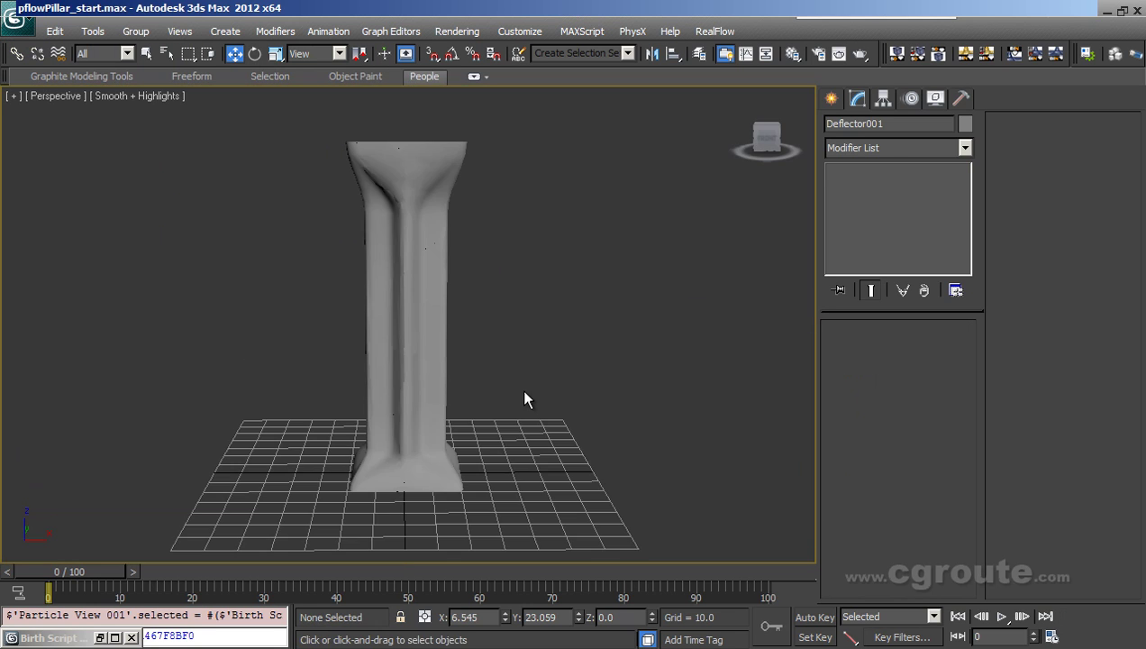
Test-move fragments Plane010 and Plane009, undoing each move so the pillar stays whole
scroll(478, 435, "down", 4)
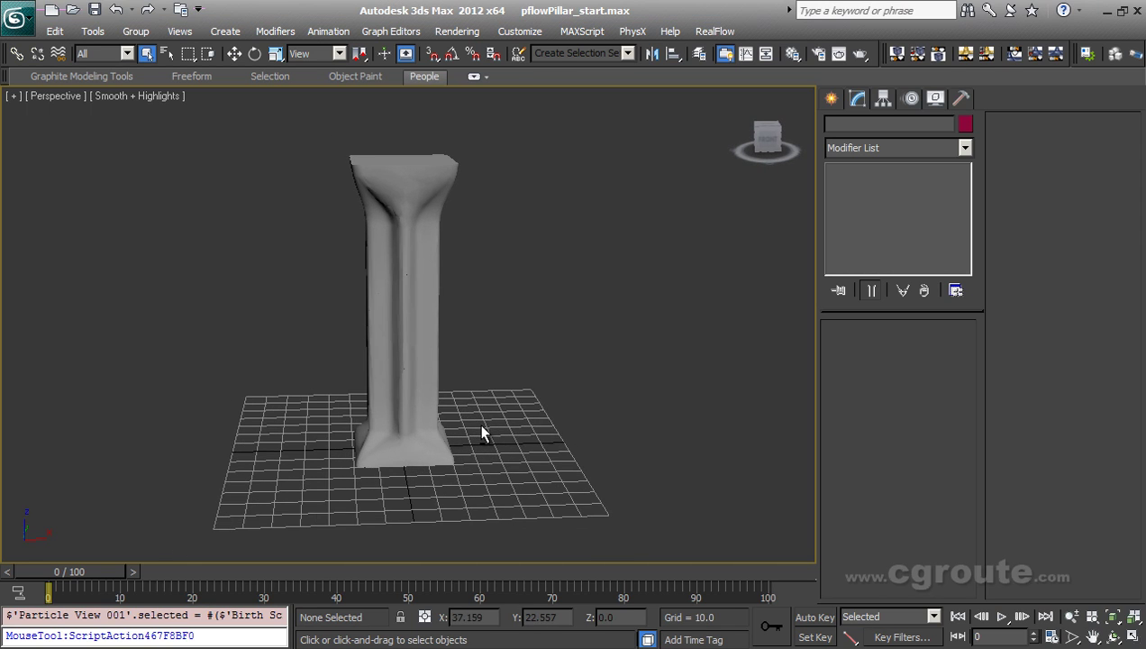
middle_click_drag(485, 434, 469, 432)
left_click(394, 267)
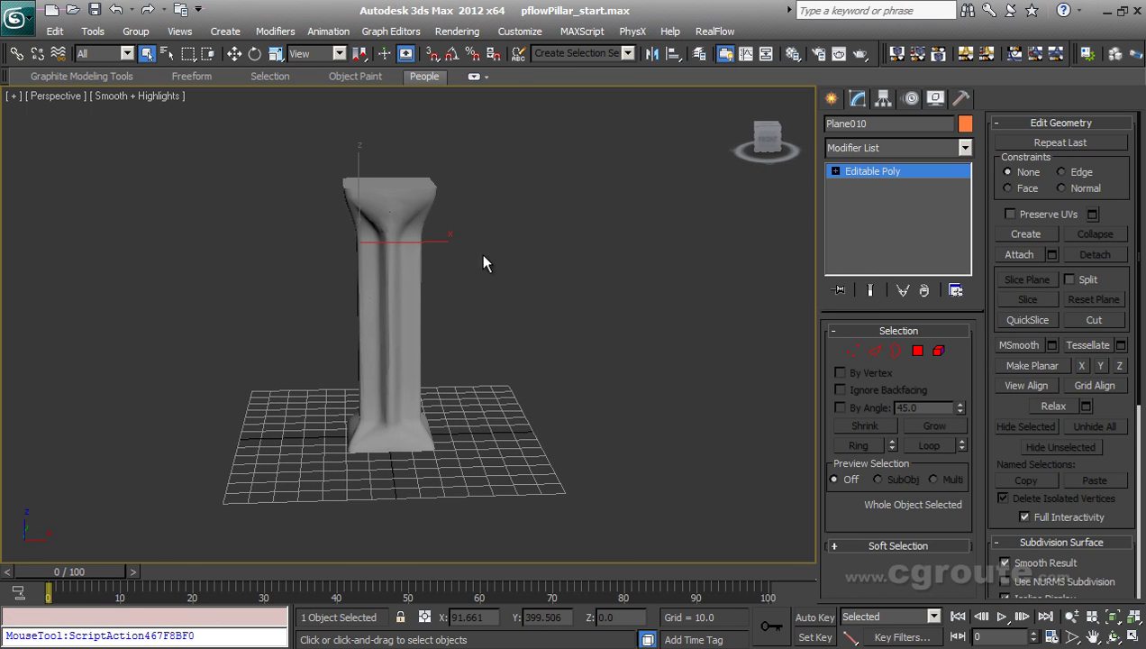
key("w")
left_click_drag(411, 230, 333, 231)
key("ctrl+z")
left_click(417, 322)
left_click_drag(410, 298, 455, 415)
left_click_drag(480, 308, 520, 332)
key("ctrl+z")
key("ctrl+z")
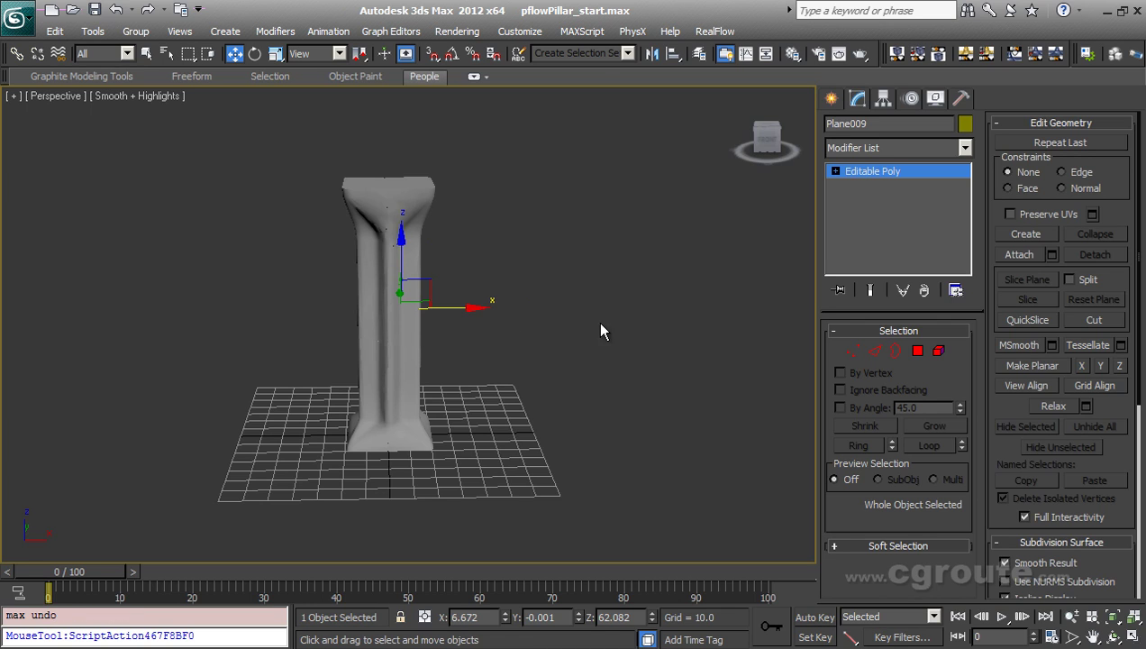
Pan the view and bring up the Utilities panel
scroll(552, 396, "up", 2)
middle_click_drag(546, 393, 520, 399)
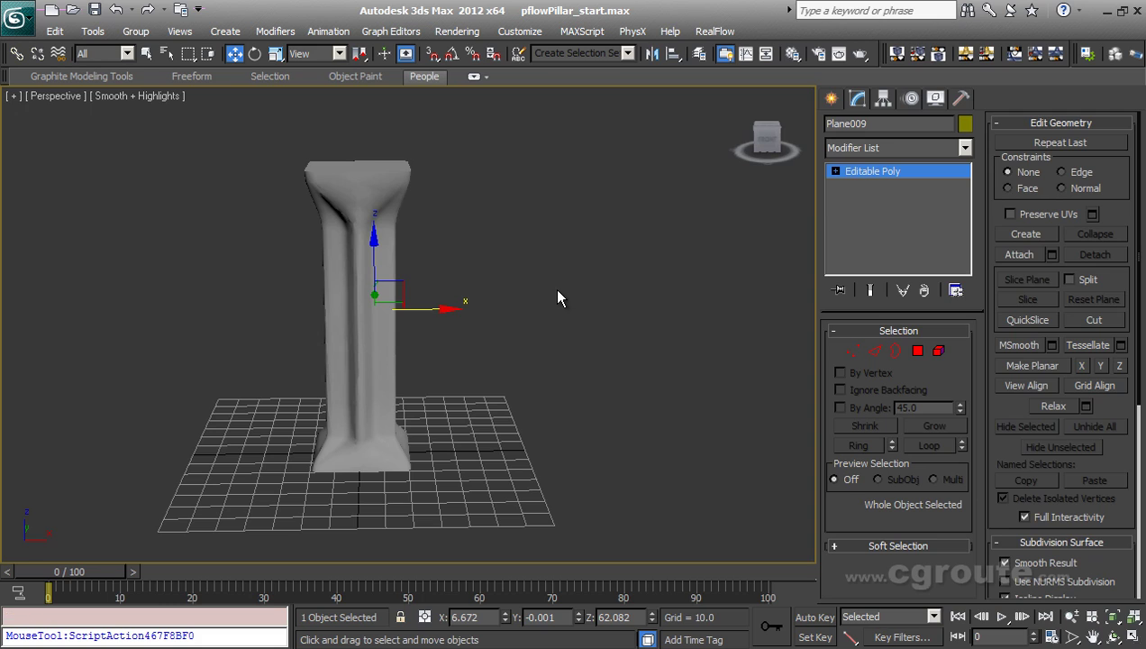
left_click(961, 98)
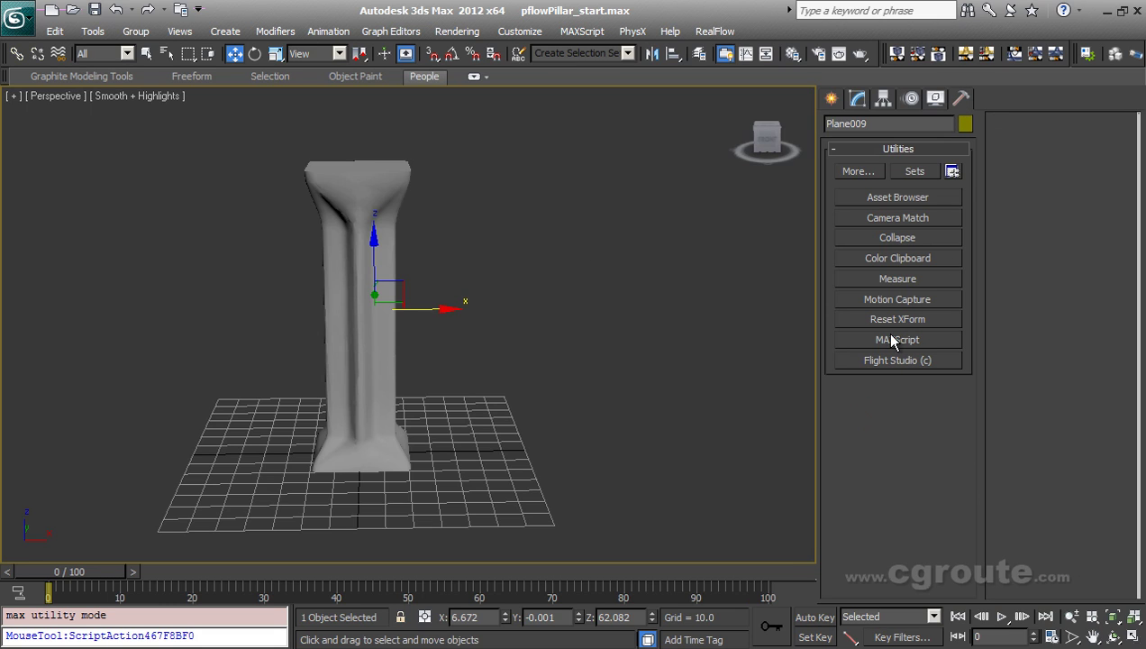
Run ahm_Obj2Particle_v1.0.ms from the Desktop through the MAXScript utility's Run Script
left_click(905, 340)
left_click(898, 494)
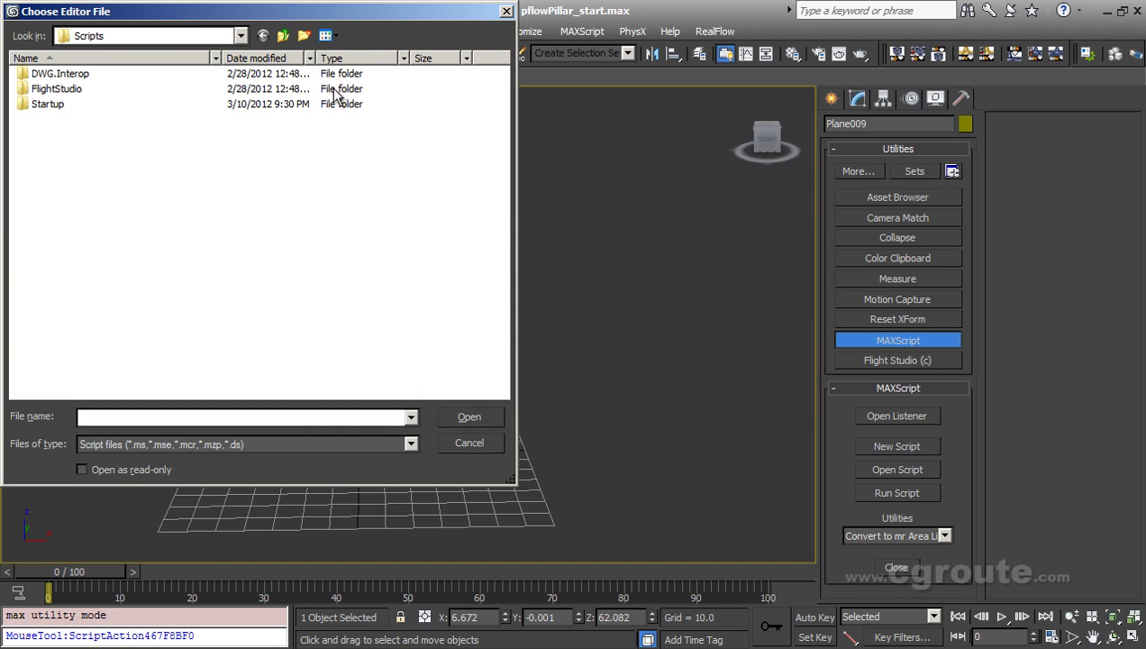
left_click(108, 36)
left_click(86, 70)
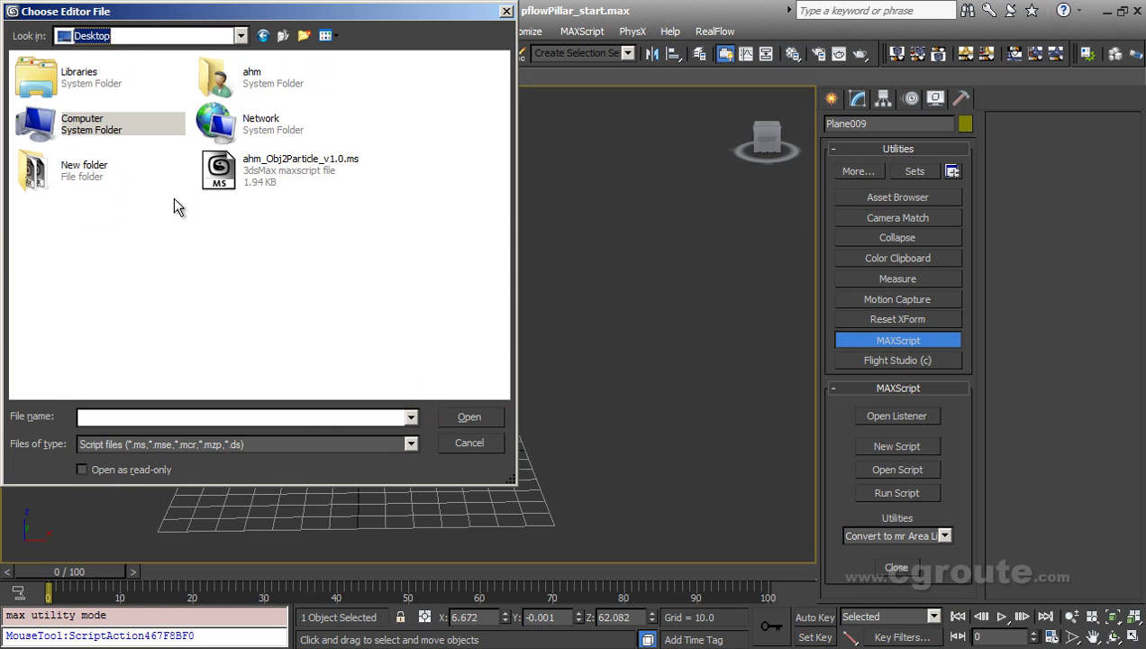
left_click(292, 167)
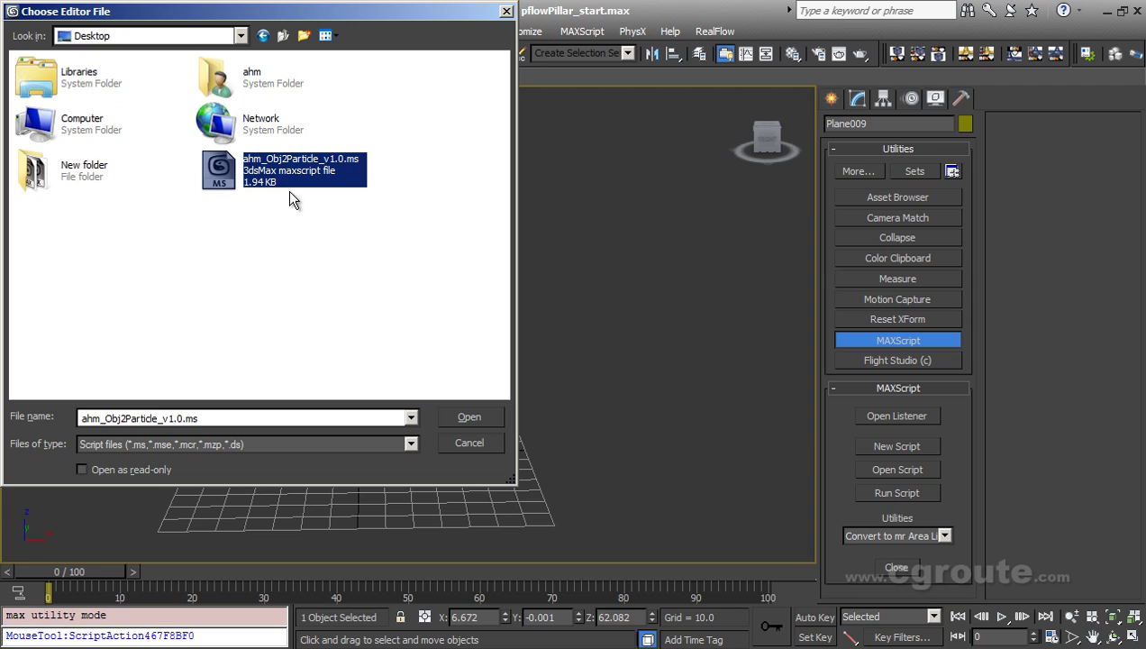
left_click(469, 416)
Move the Obj2Particle panel aside, switch to plain selection, and pan the pillar left
left_click_drag(568, 257, 609, 182)
left_click(146, 53)
middle_click_drag(420, 356, 374, 380)
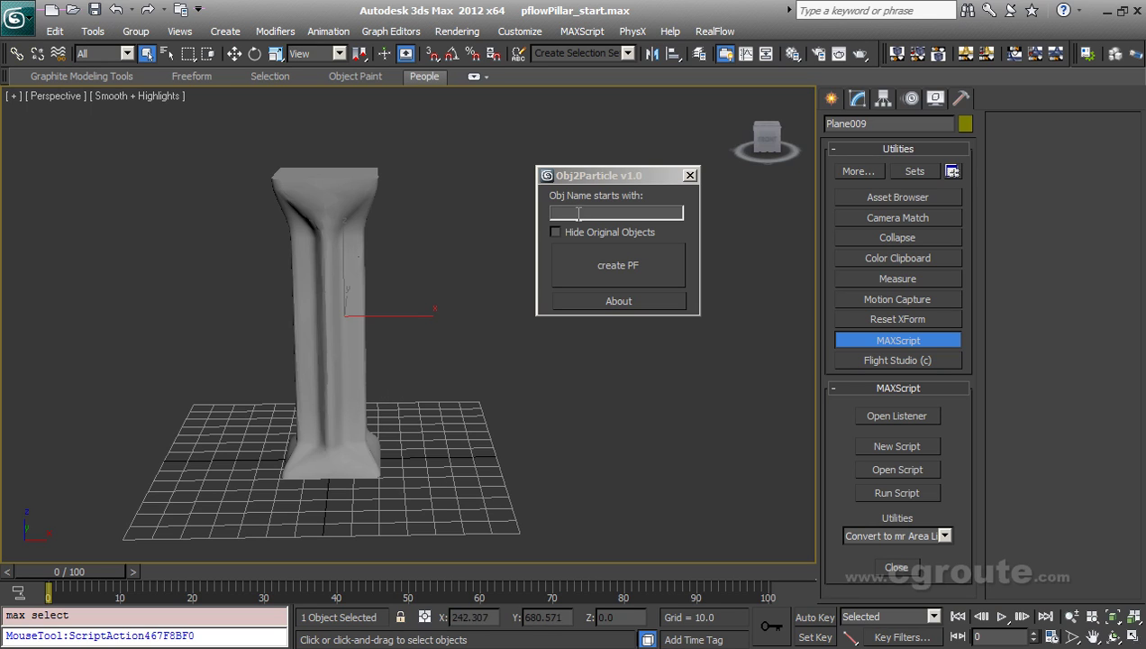
Enter 'Plane' as the object-name prefix and create a particle flow from the fragments
middle_click_drag(417, 296, 421, 288, "alt")
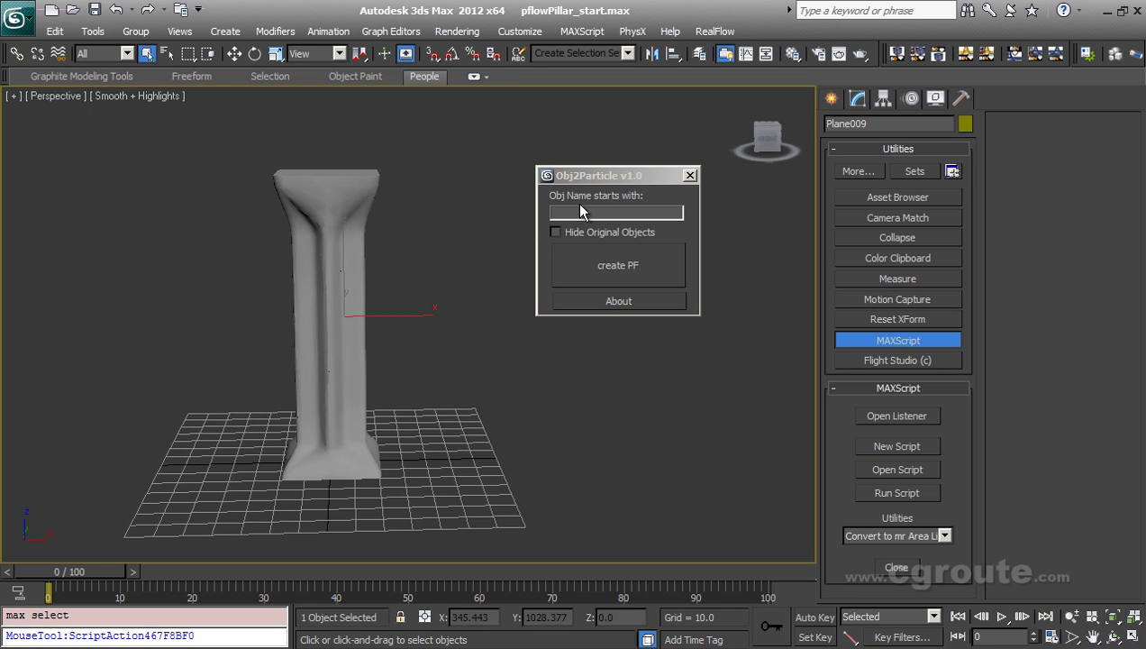
left_click(369, 295)
left_click(341, 281)
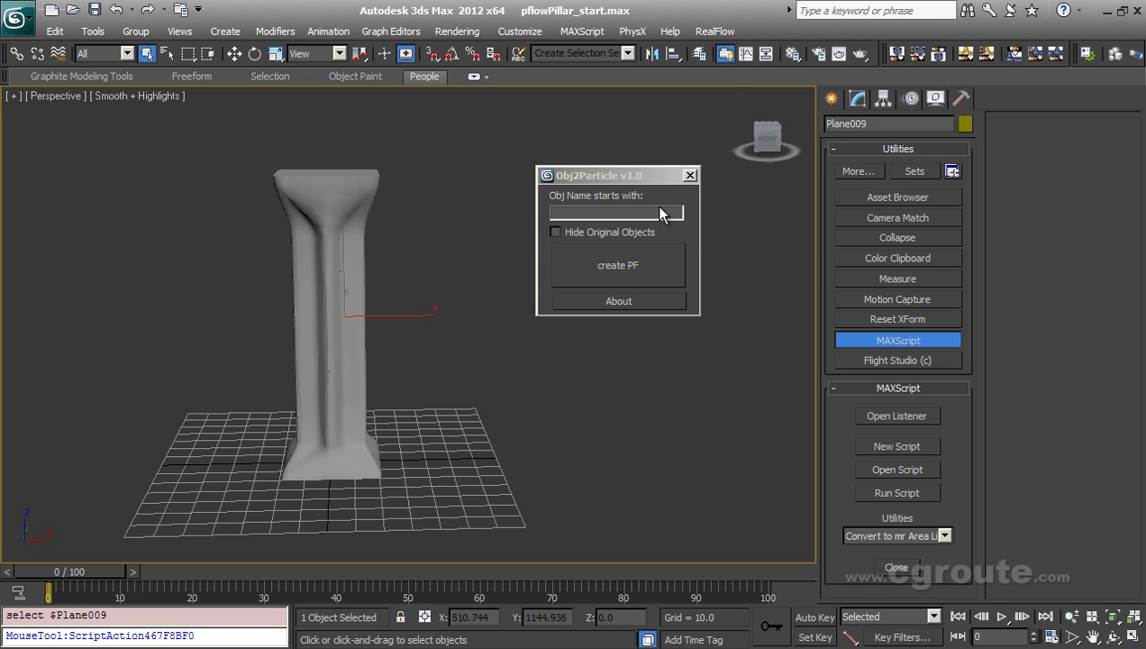
left_click(696, 243)
type("Plane")
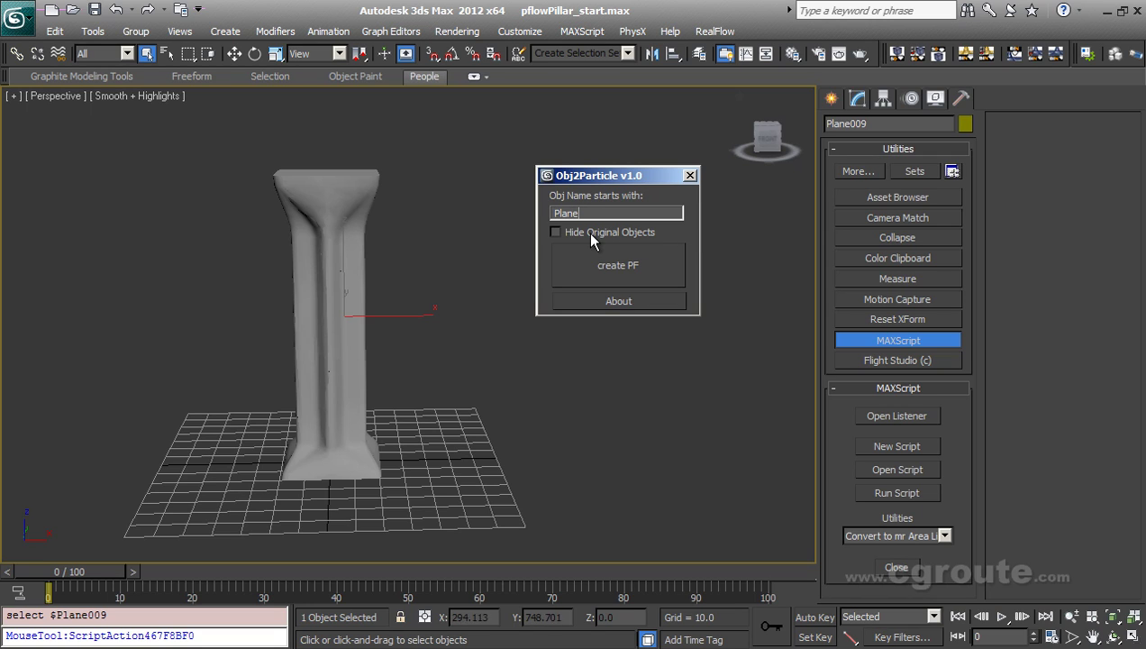
left_click(632, 270)
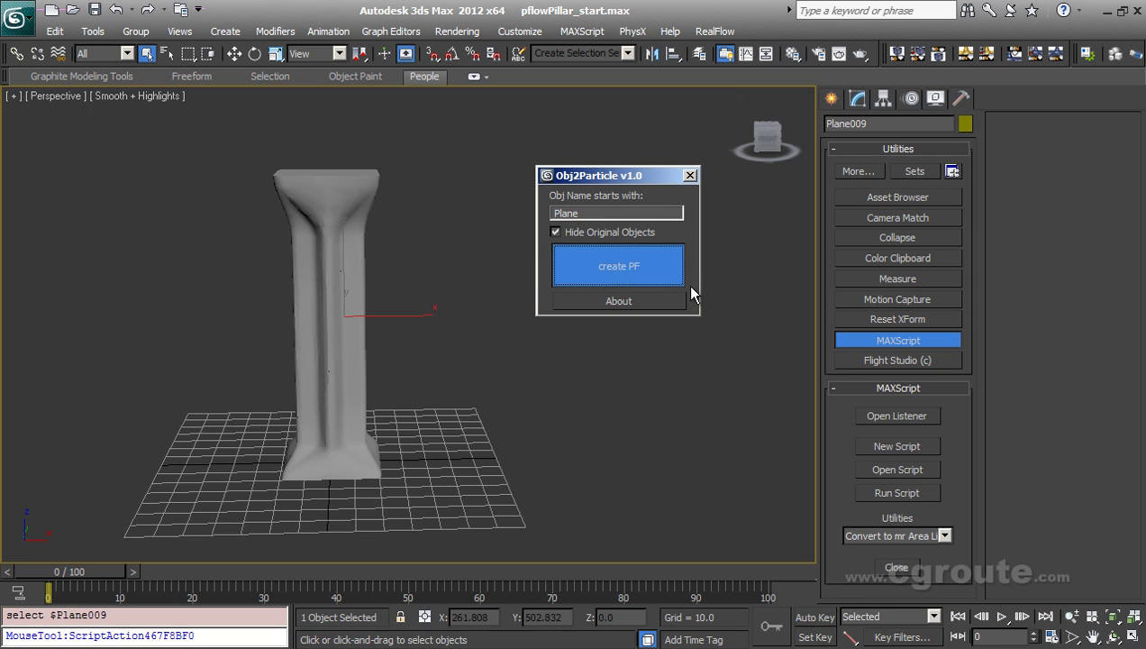
Close the Obj2Particle panel and inspect the default layer's objects in the Layer Manager
left_click(690, 177)
scroll(480, 337, "up", 2)
left_click(695, 55)
left_click(775, 212)
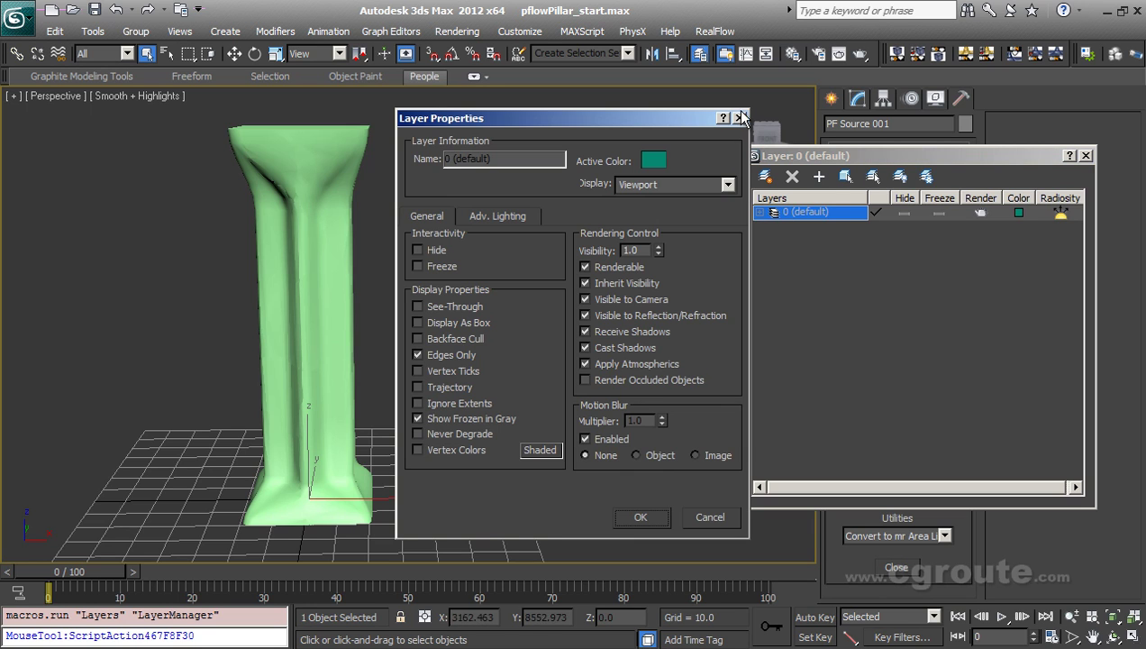
key("Escape")
left_click(759, 211)
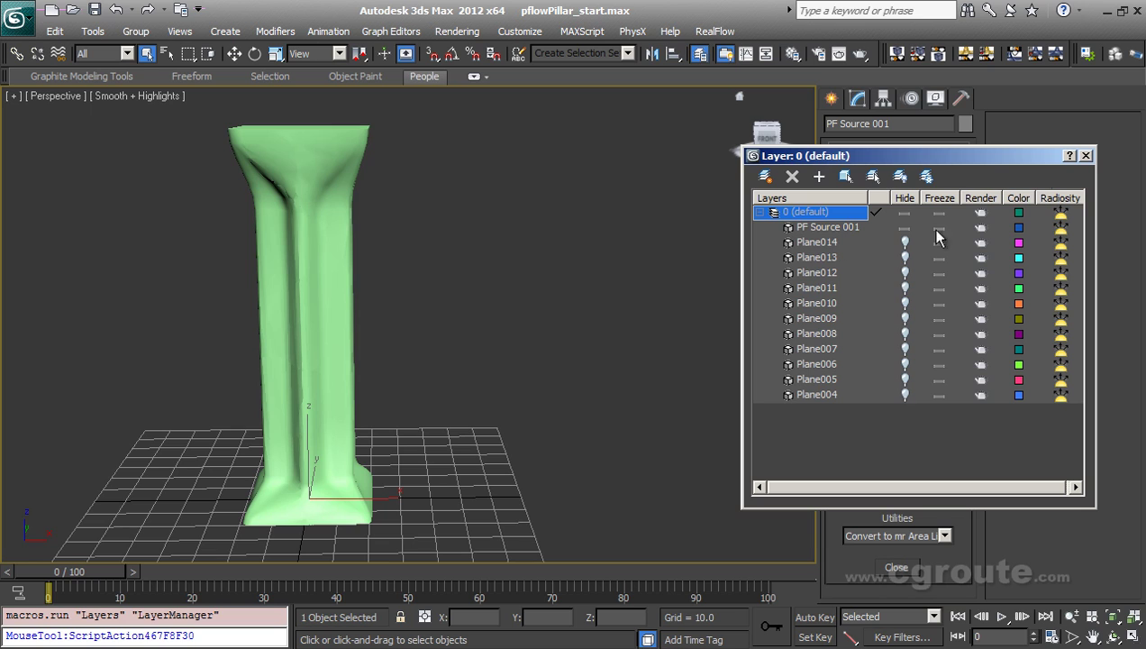
key("Escape")
Switch the viewport to wireframe and open PF Source 001 in Particle View
middle_click_drag(560, 336, 539, 322)
key("F3")
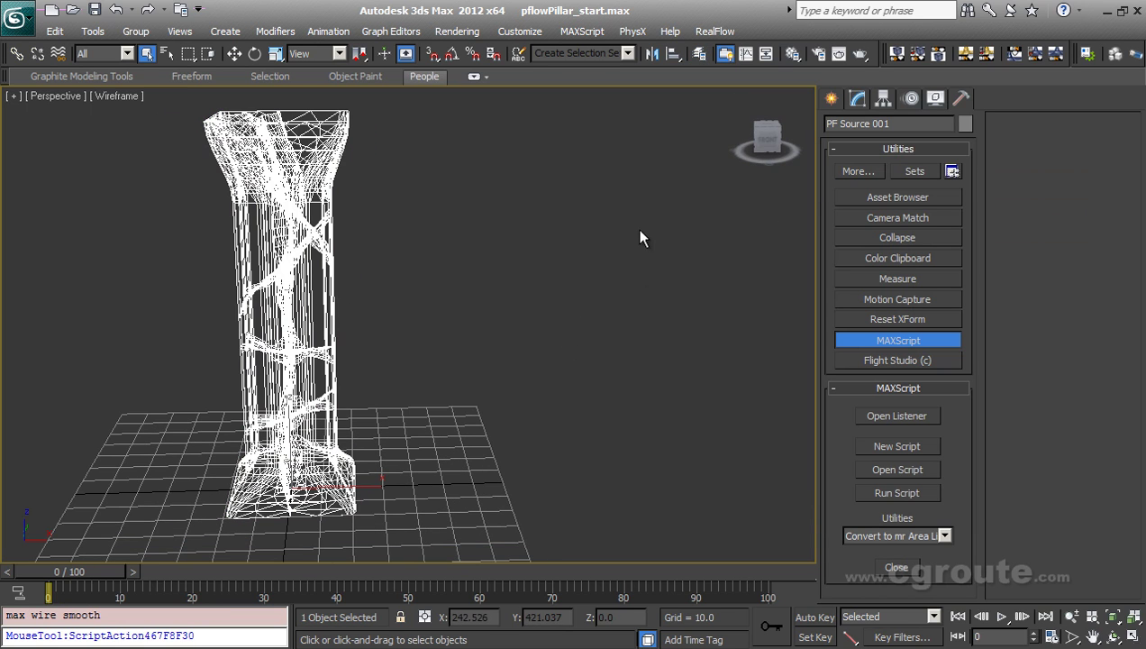
left_click(860, 96)
left_click(901, 374)
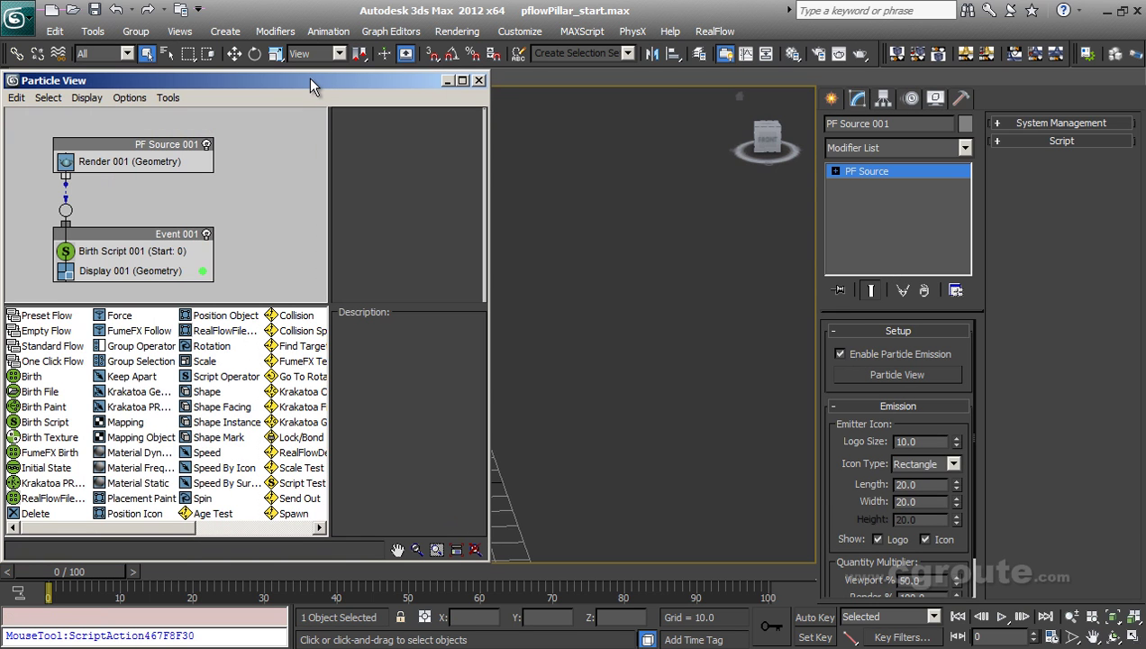
Open Birth Script 001's code in the script editor and scroll through it
left_click_drag(308, 78, 913, 34)
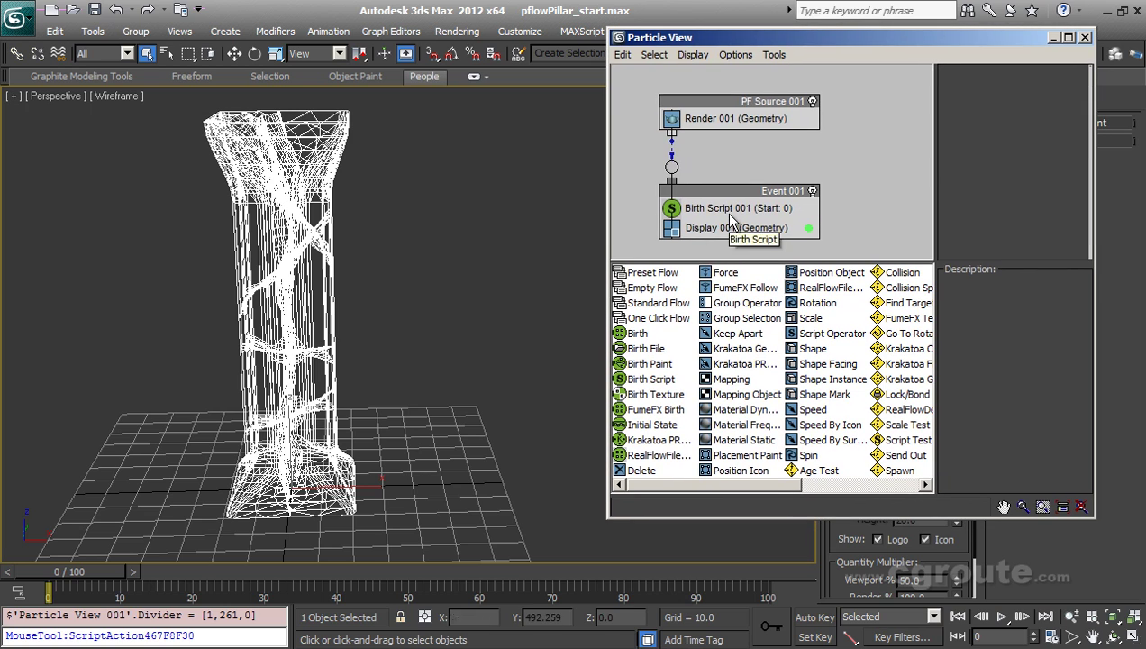
left_click(810, 215)
left_click(1013, 100)
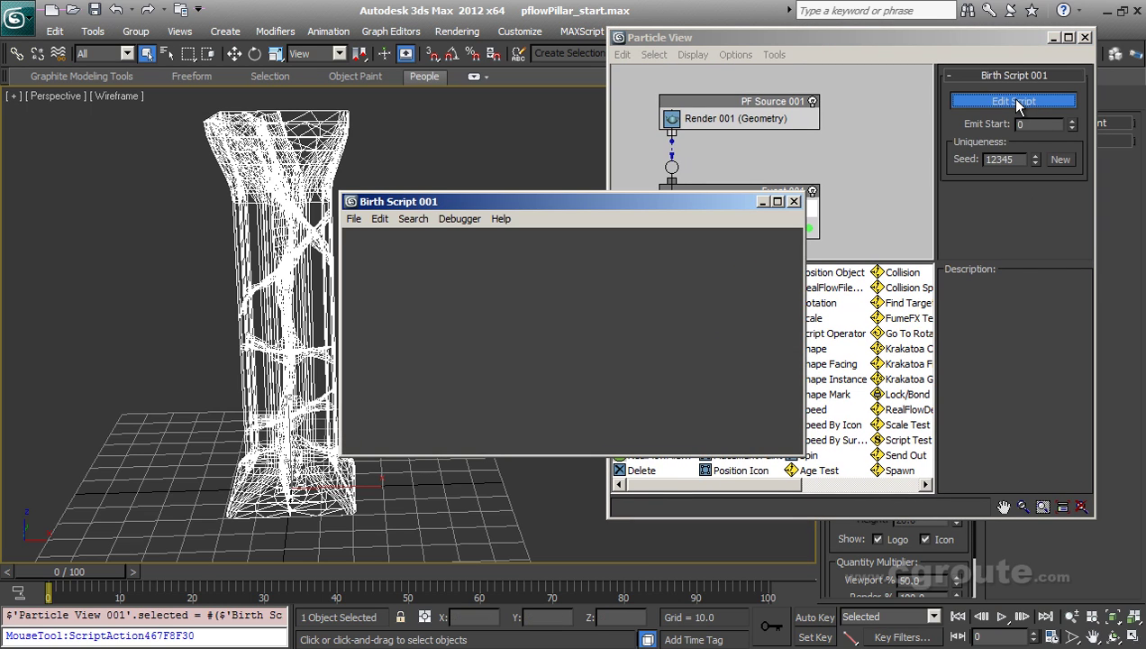
left_click_drag(797, 268, 807, 379)
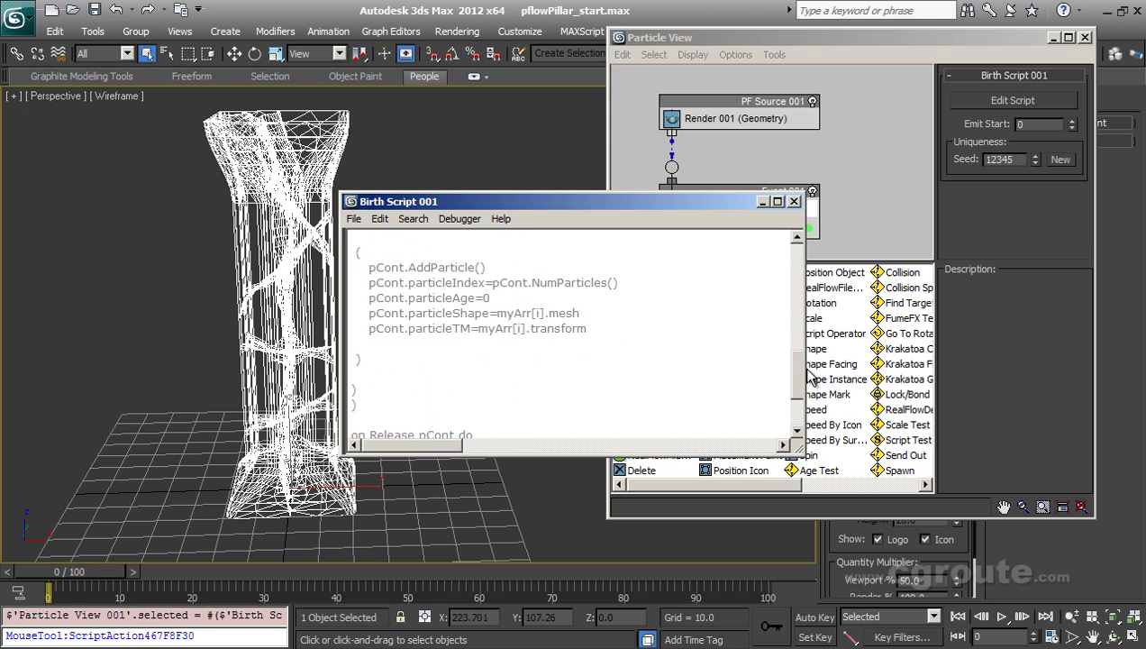
Close the script editor and Particle View, then orbit to face the pillar frontally
left_click(794, 201)
left_click(1086, 38)
middle_click_drag(410, 429, 511, 425, "alt")
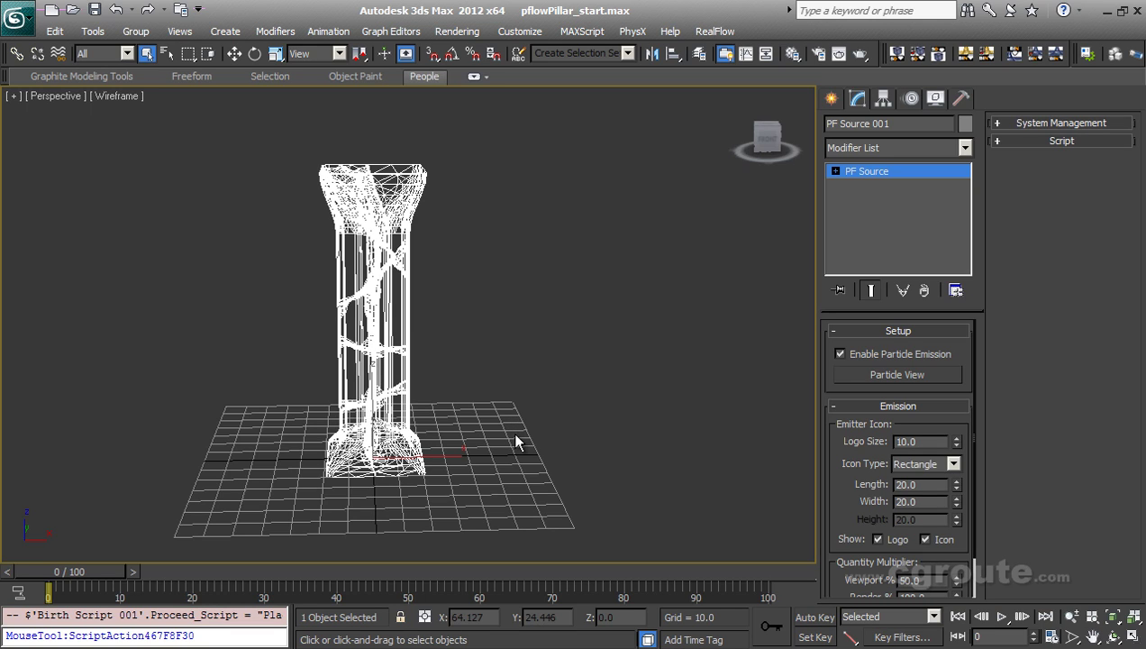
scroll(512, 437, "down", 2)
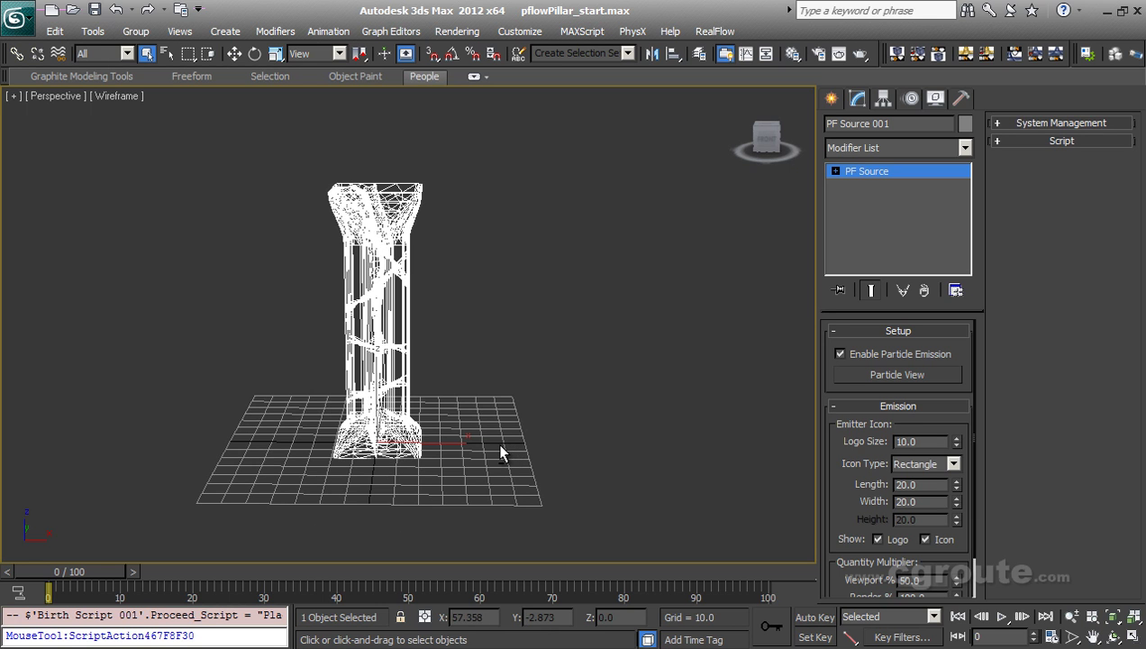